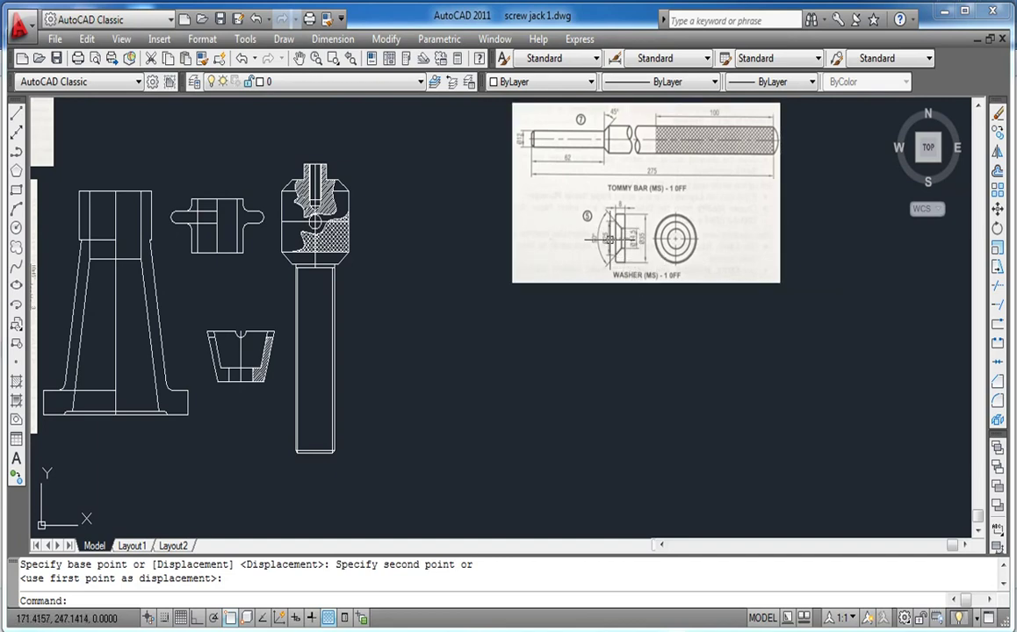
{"action": "scroll", "coordinate": [609, 237], "scroll_direction": "up", "scroll_amount": 2}
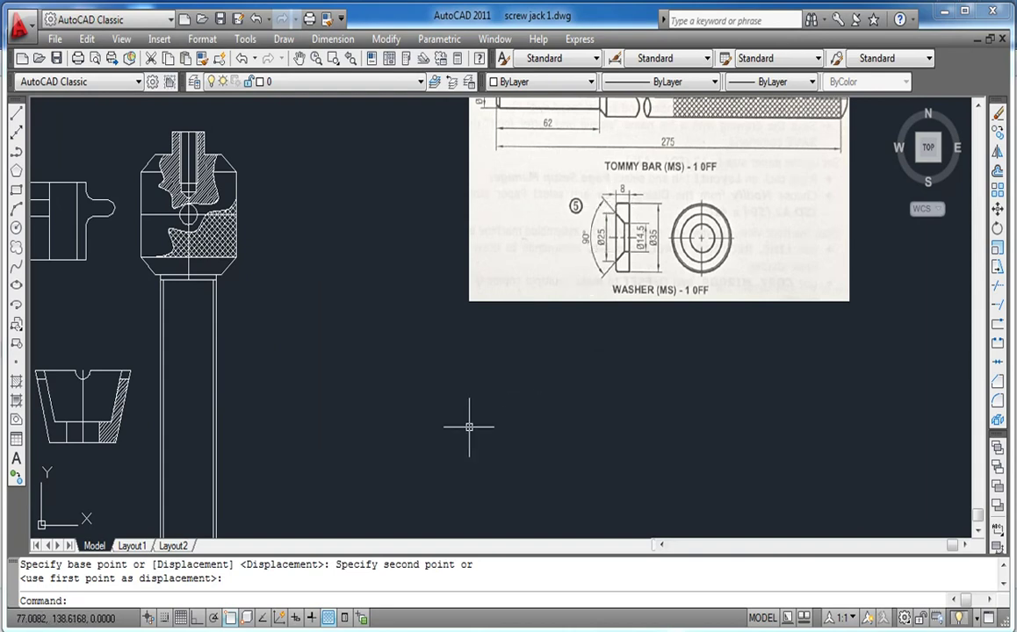
{"action": "key", "text": "Return"}
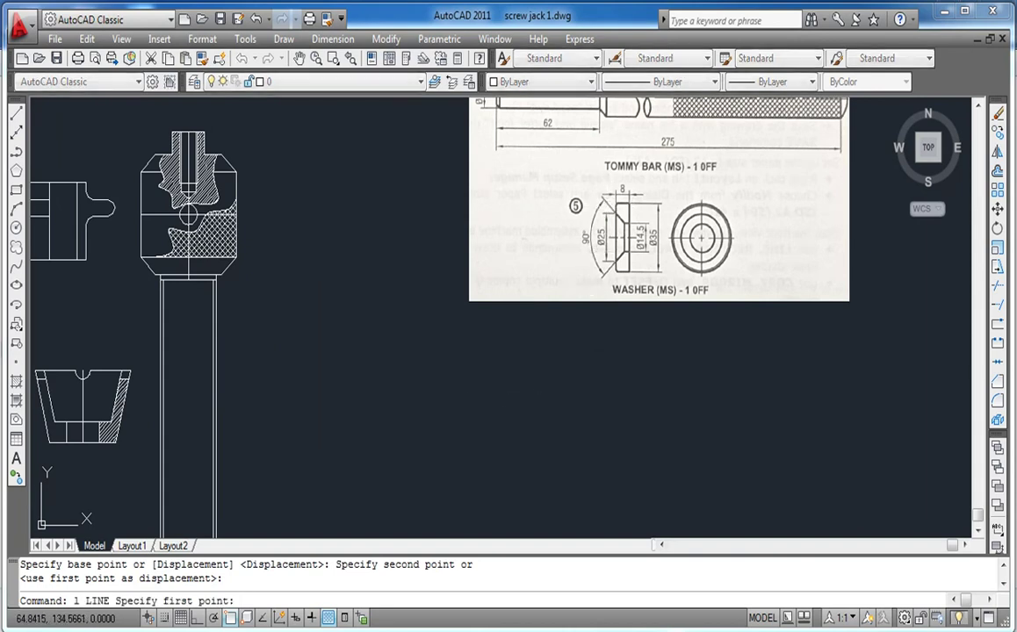
{"action": "left_click", "coordinate": [300, 447]}
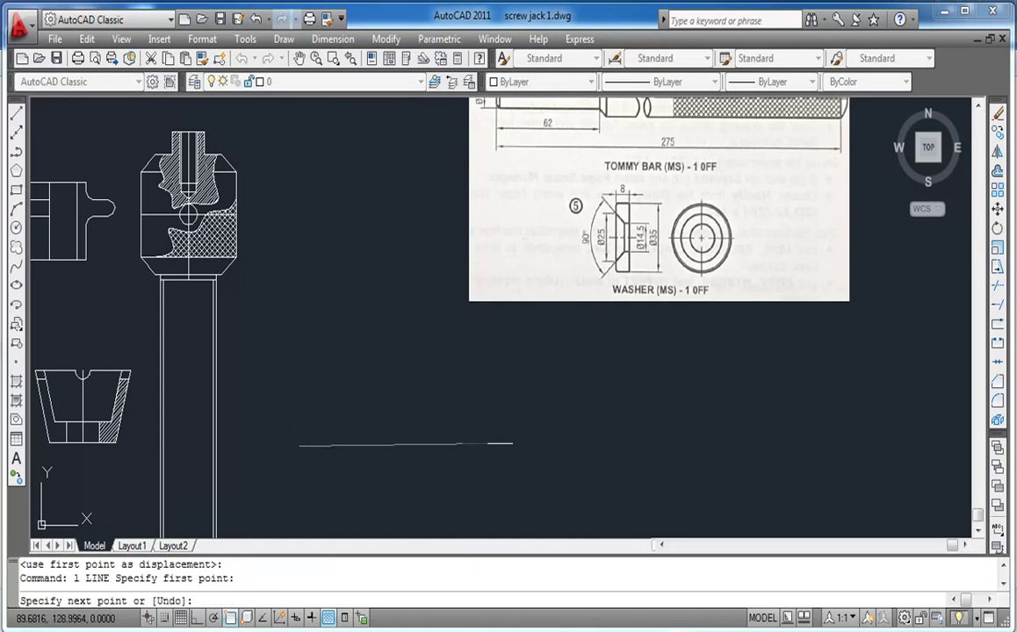
{"action": "left_click", "coordinate": [196, 618]}
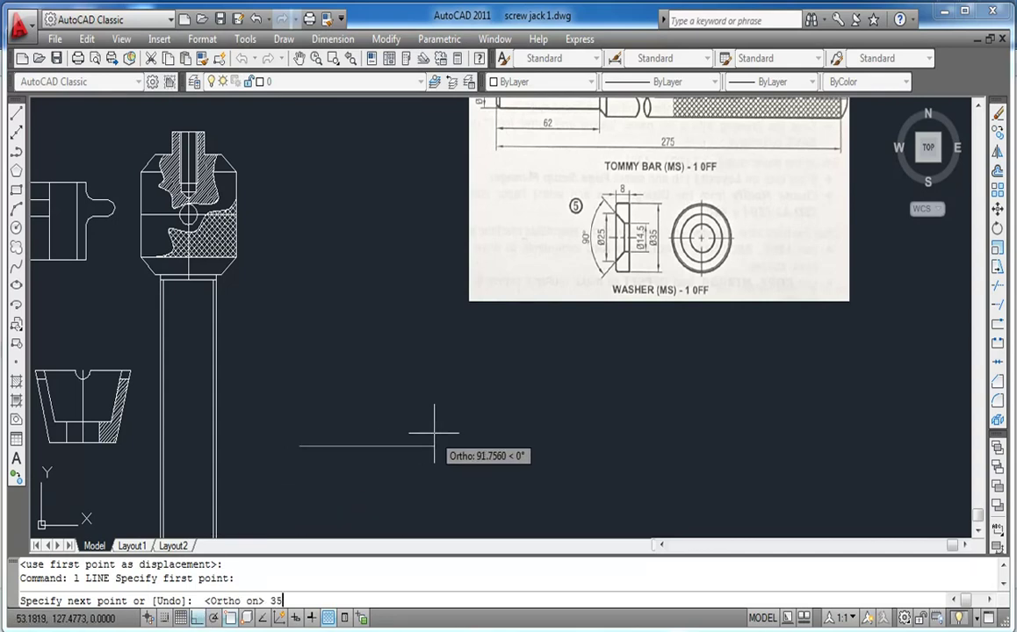
{"action": "type", "text": "35"}
{"action": "key", "text": "Return"}
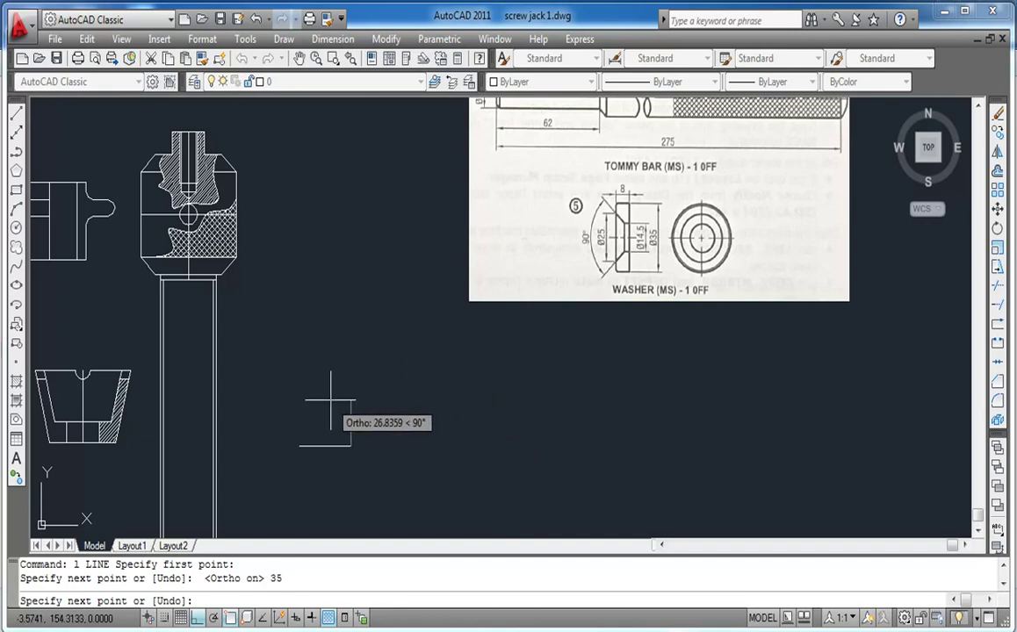
{"action": "key", "text": "Return"}
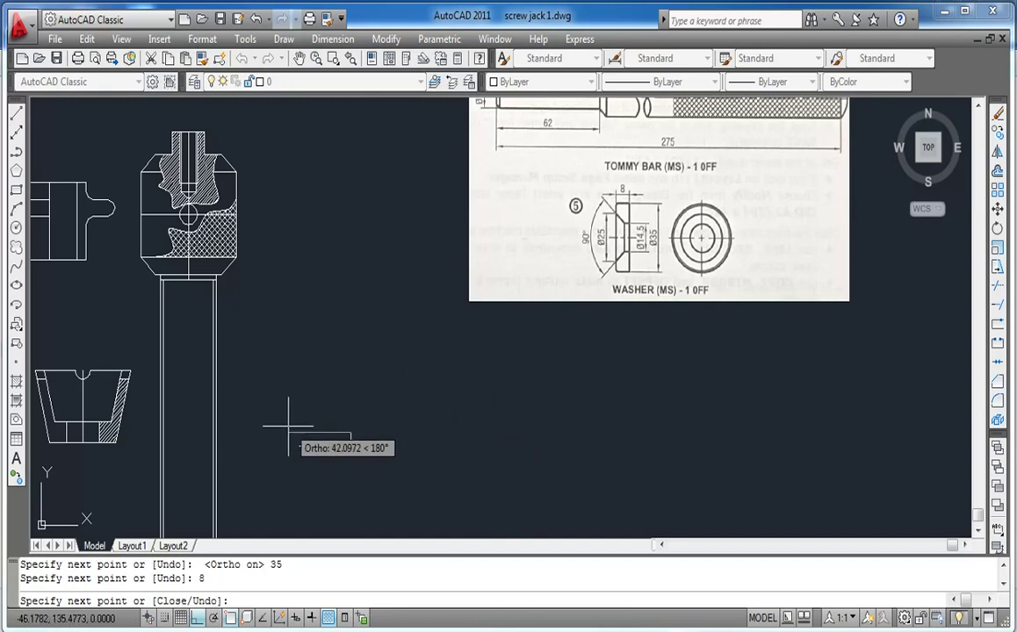
{"action": "type", "text": "5"}
{"action": "key", "text": "Return"}
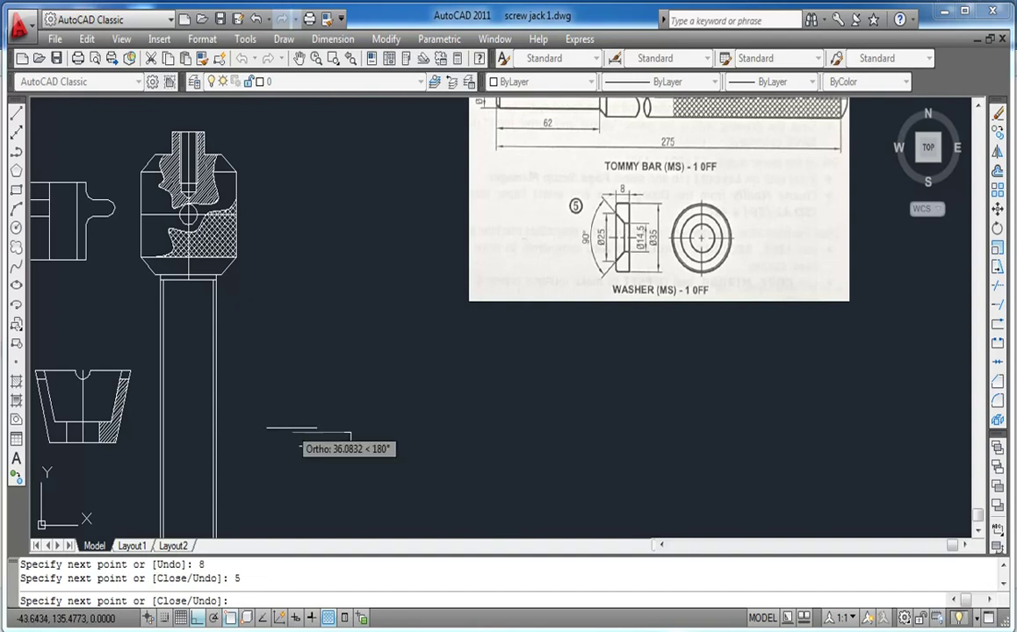
{"action": "left_click", "coordinate": [299, 446]}
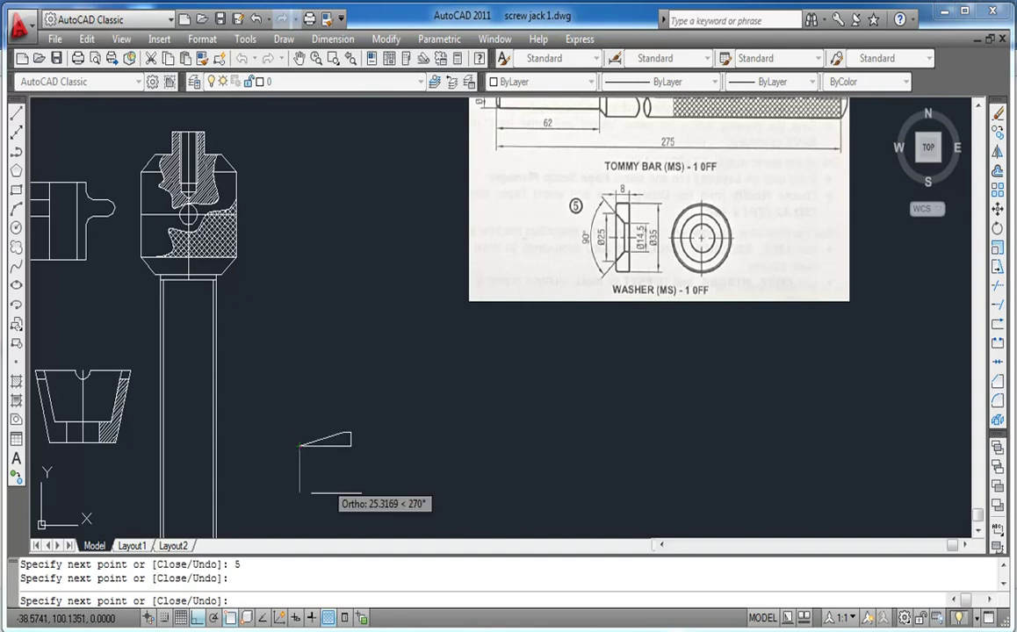
{"action": "key", "text": "ctrl+z"}
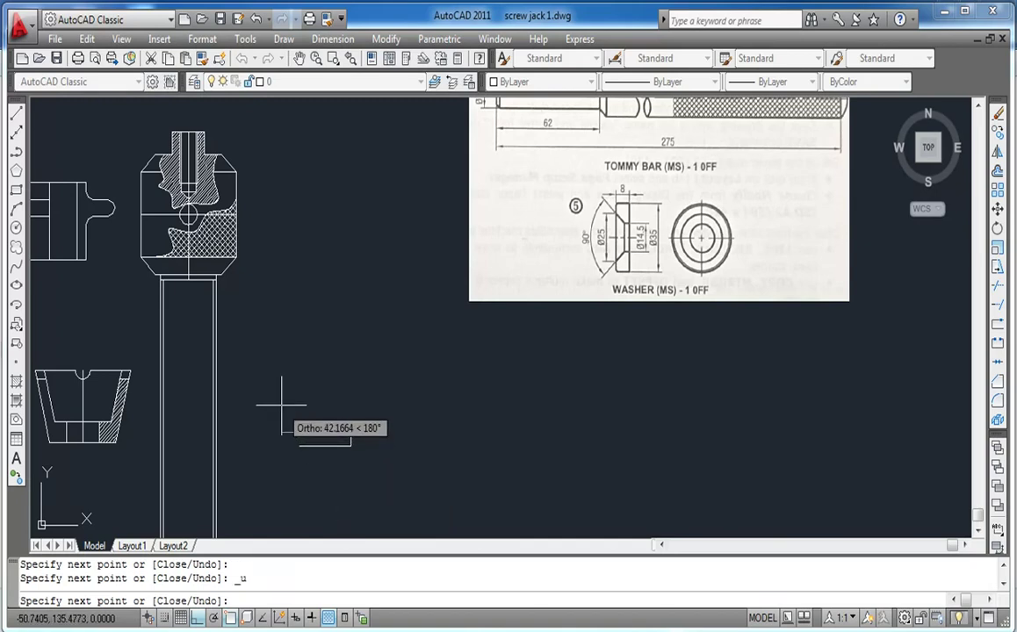
{"action": "key", "text": "Escape"}
{"action": "key", "text": "ctrl+z"}
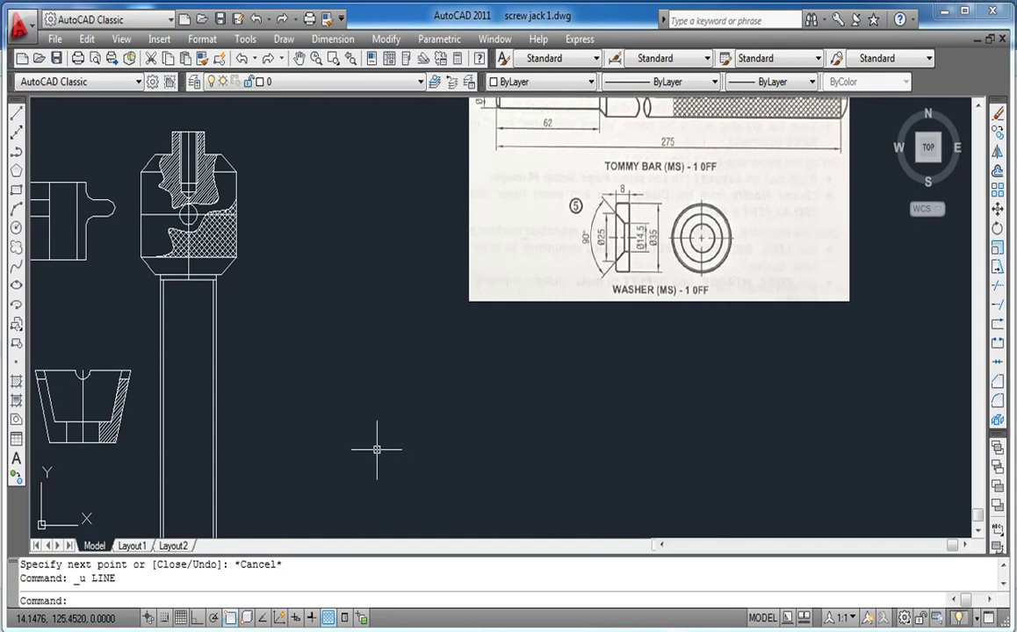
Draw the washer's outline with orthogonal lines as a closed rectangle 35 wide and 8 high, in the empty area beside the screw
{"action": "type", "text": "l"}
{"action": "key", "text": "Return"}
{"action": "left_click", "coordinate": [339, 421]}
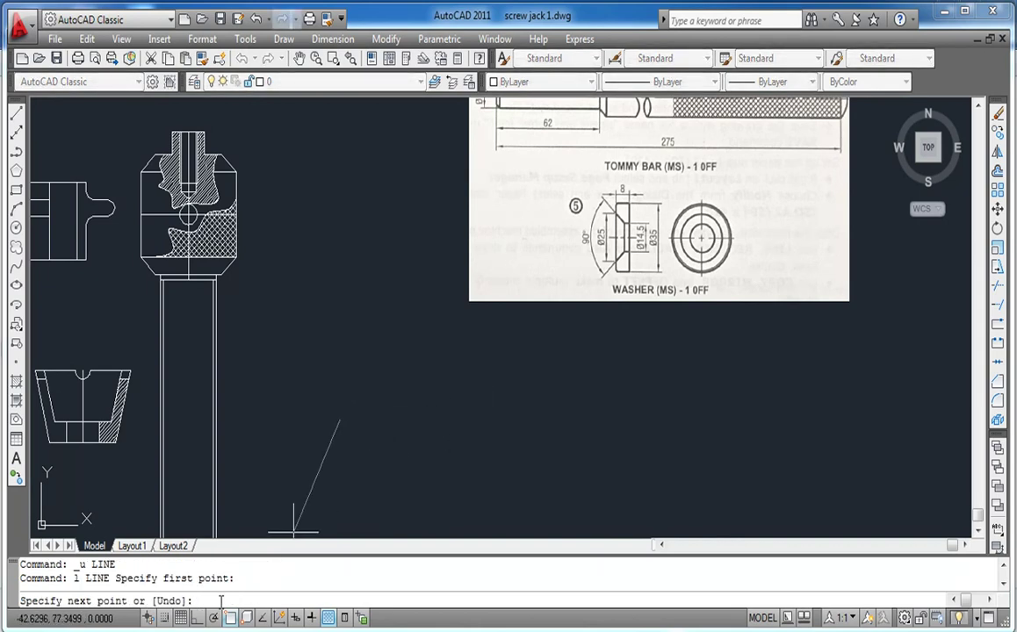
{"action": "left_click", "coordinate": [197, 617]}
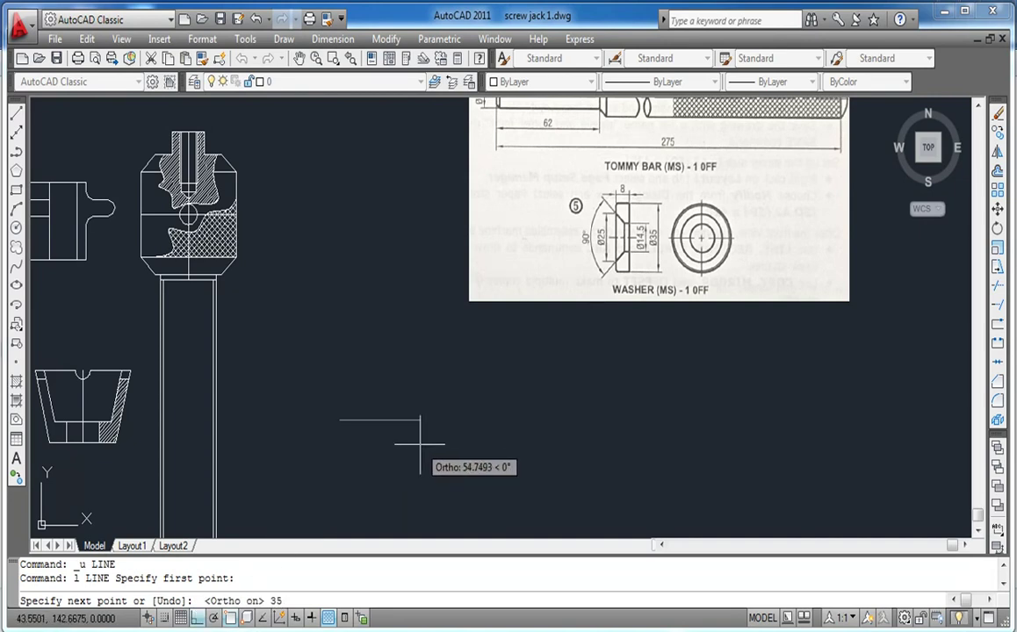
{"action": "key", "text": "Return"}
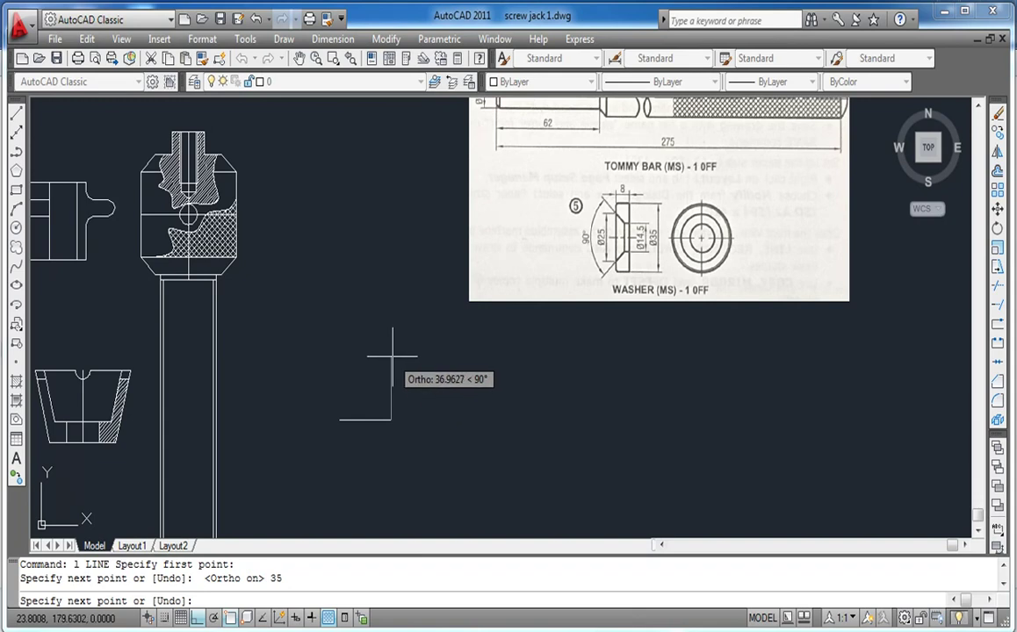
{"action": "key", "text": "Return"}
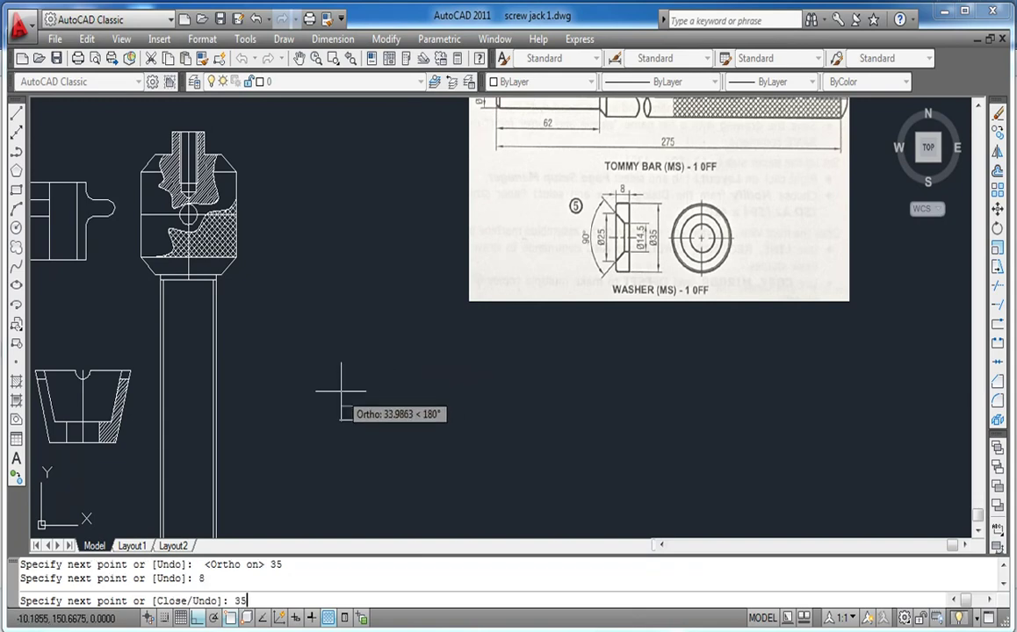
{"action": "key", "text": "Return"}
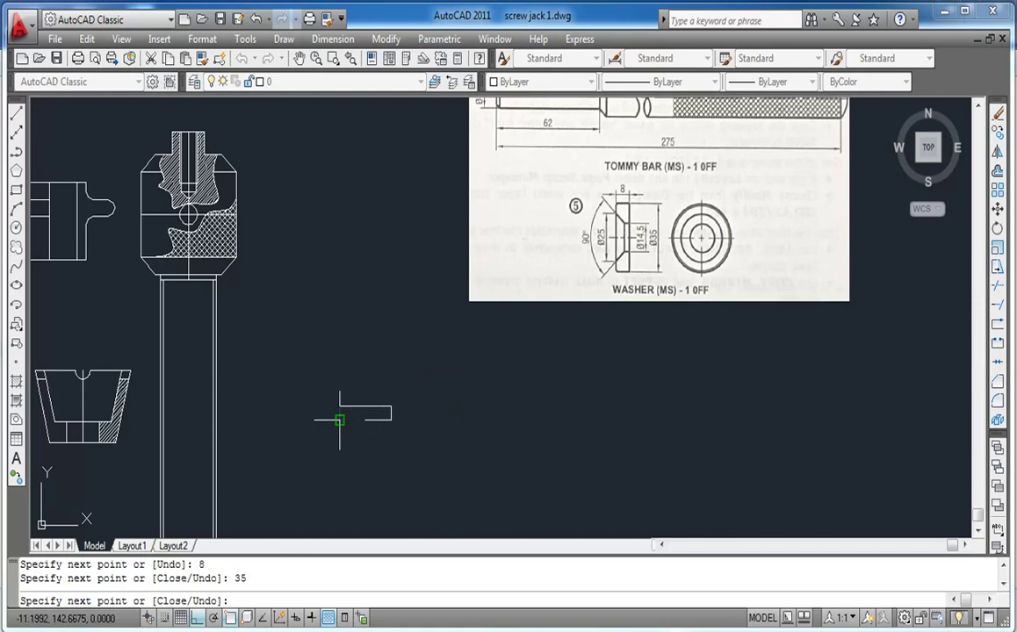
{"action": "left_click", "coordinate": [340, 420]}
{"action": "key", "text": "Return"}
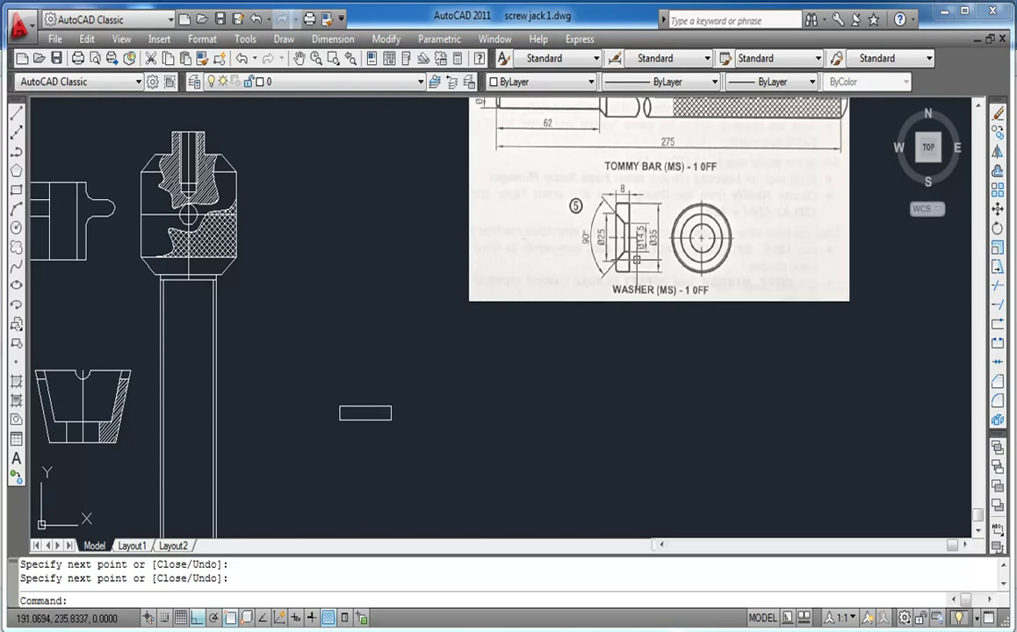
Move the washer's rectangle horizontally to the left, closer to the screw
{"action": "scroll", "coordinate": [636, 260], "scroll_direction": "up", "scroll_amount": 2}
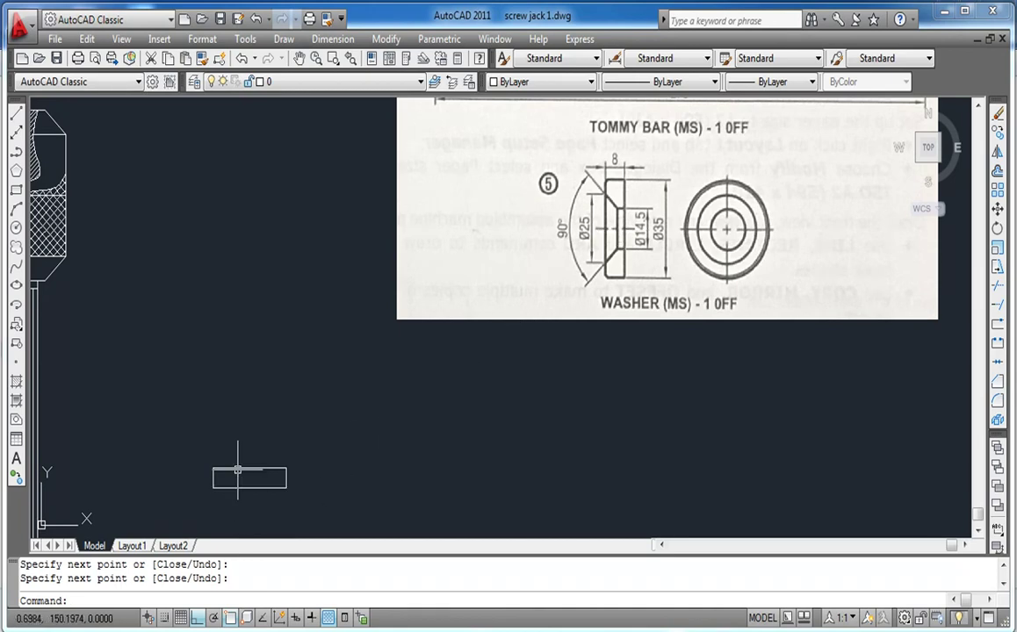
{"action": "left_click", "coordinate": [310, 502]}
{"action": "left_click", "coordinate": [193, 435]}
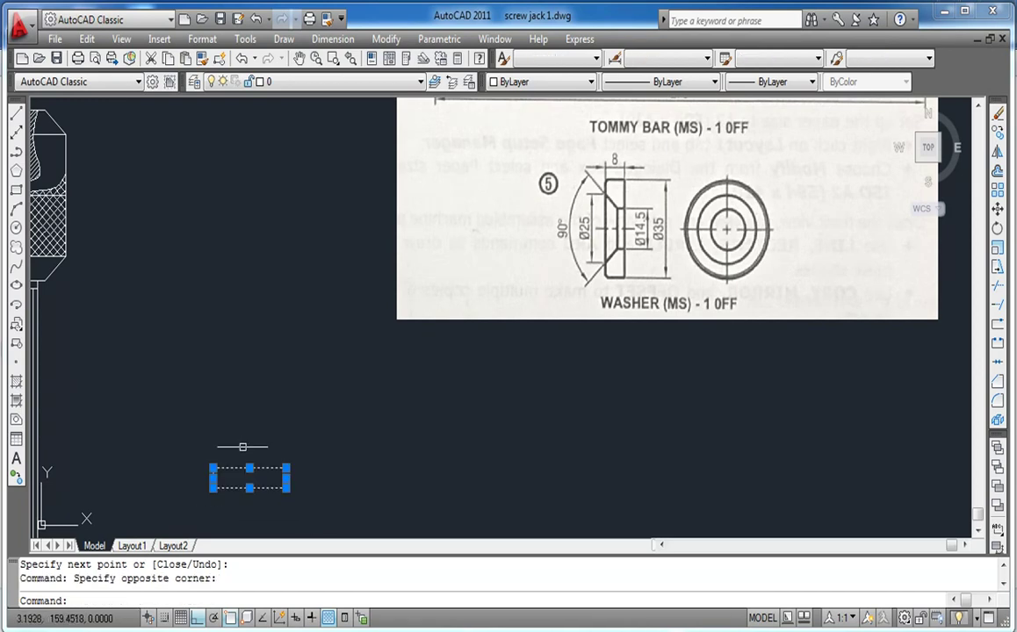
{"action": "type", "text": "m"}
{"action": "key", "text": "Return"}
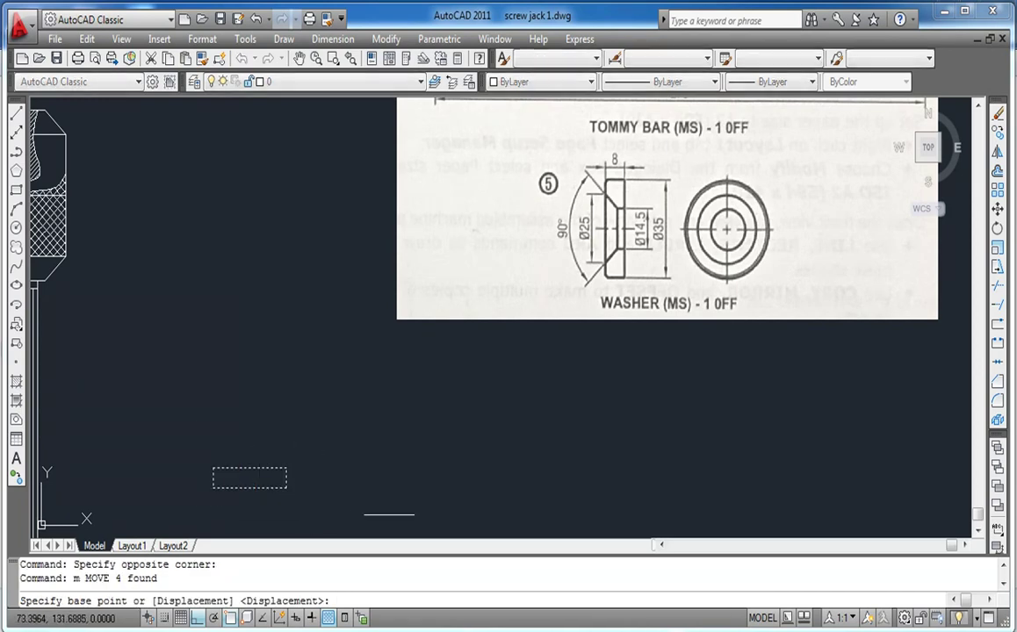
{"action": "left_click", "coordinate": [450, 479]}
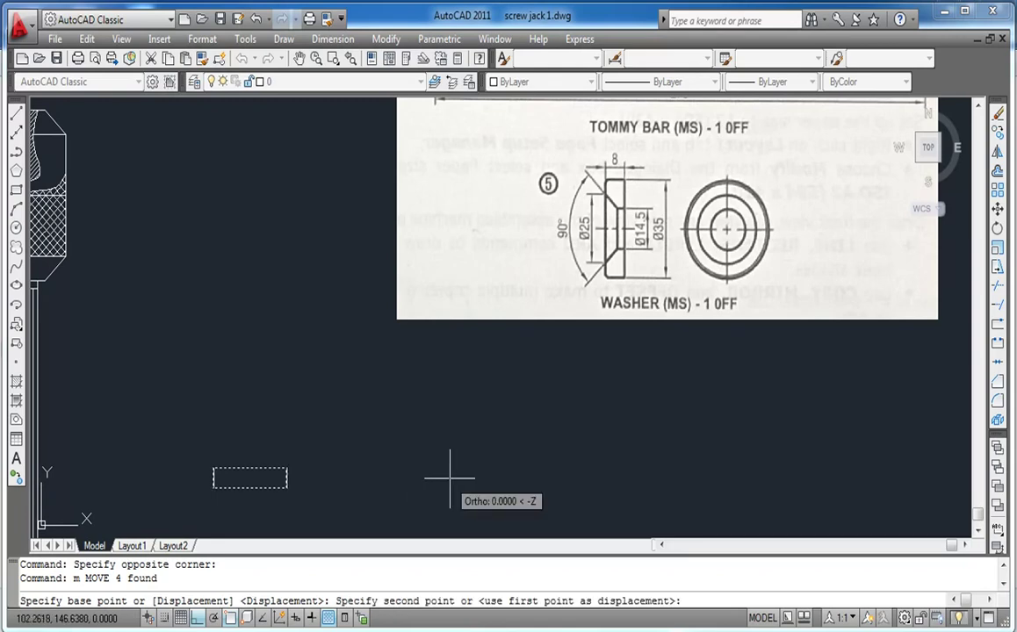
{"action": "left_click", "coordinate": [321, 454]}
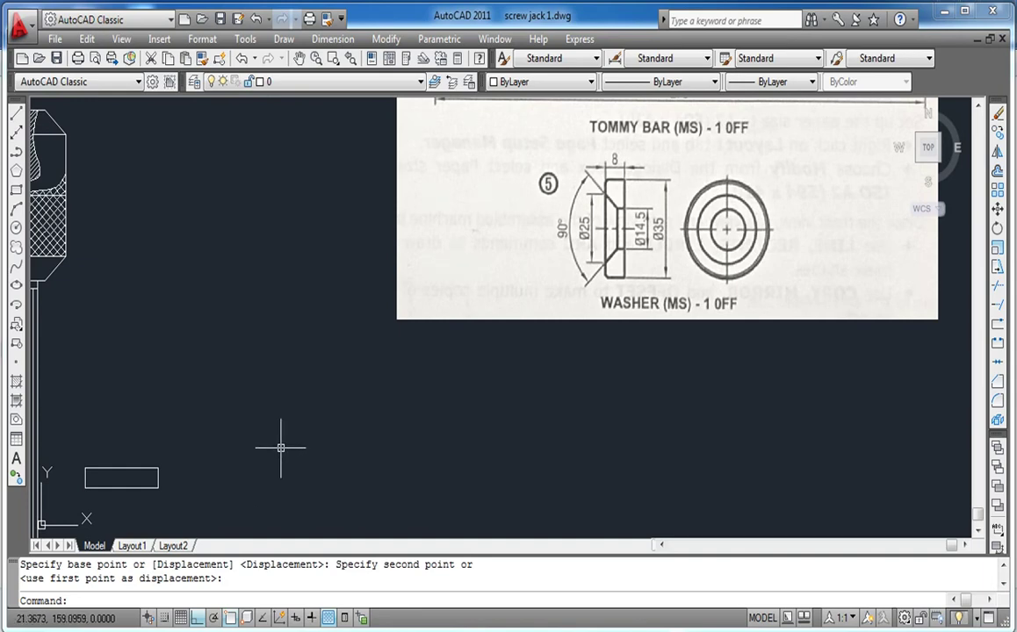
Draw the tommy bar's thin end with orthogonal lines as a closed rectangle 62 long and 12 high, beside the screw's head
{"action": "scroll", "coordinate": [281, 444], "scroll_direction": "down", "scroll_amount": 2}
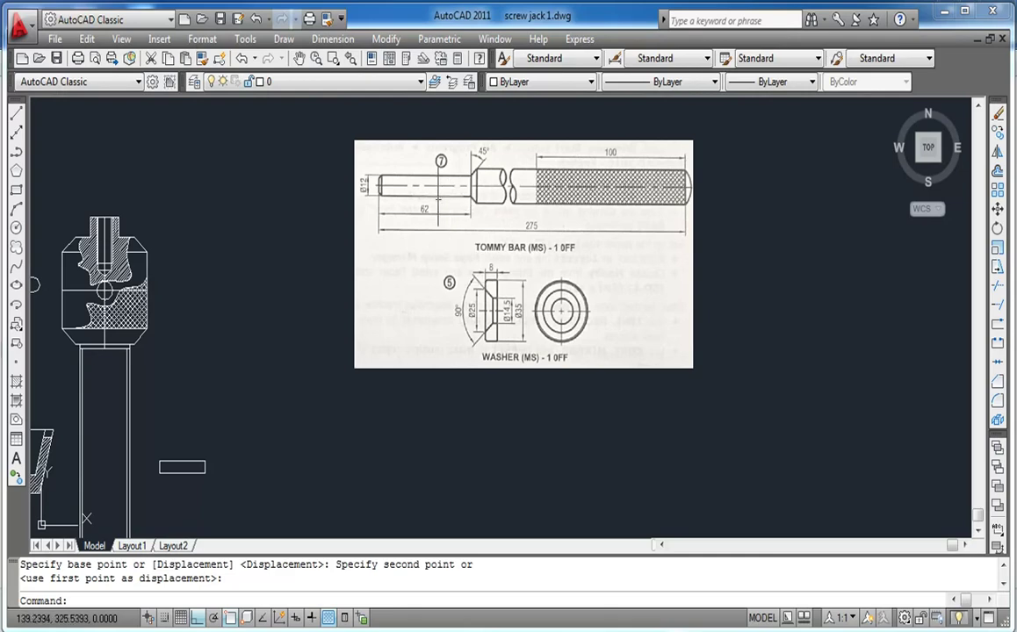
{"action": "left_click", "coordinate": [354, 182]}
{"action": "scroll", "coordinate": [355, 185], "scroll_direction": "up", "scroll_amount": 2}
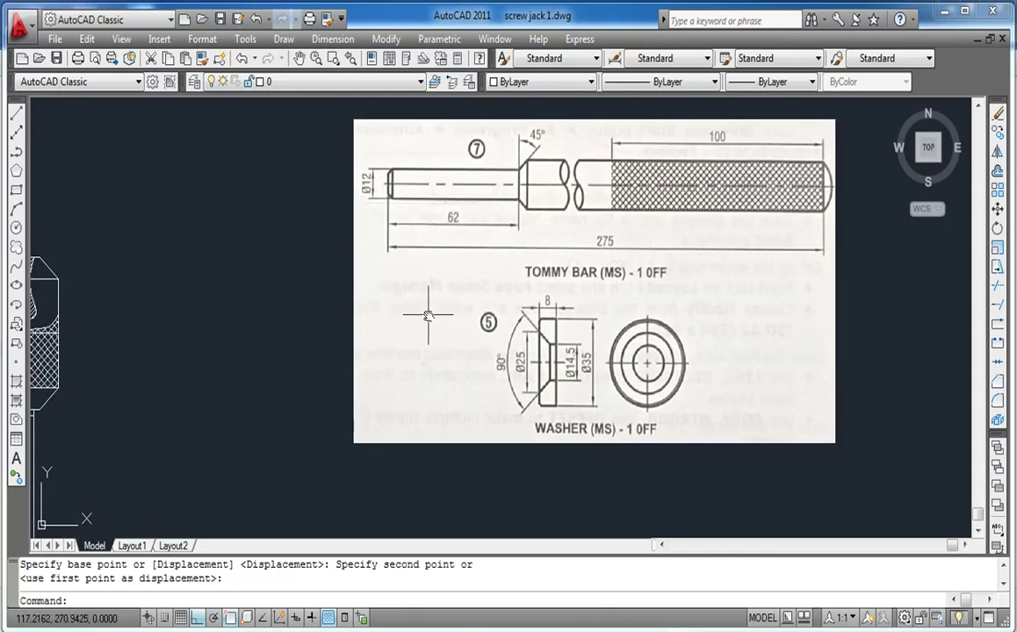
{"action": "mouse_move", "coordinate": [427, 315]}
{"action": "middle_mouse_down"}
{"action": "mouse_move", "coordinate": [446, 294]}
{"action": "mouse_move", "coordinate": [511, 290]}
{"action": "middle_mouse_up"}
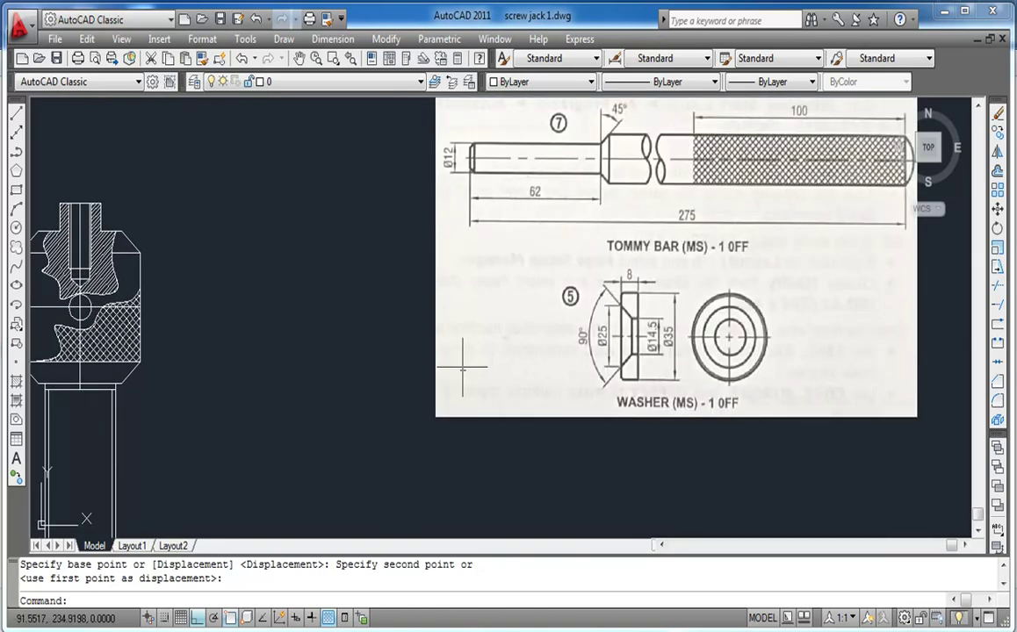
{"action": "key", "text": "Escape"}
{"action": "key", "text": "F8"}
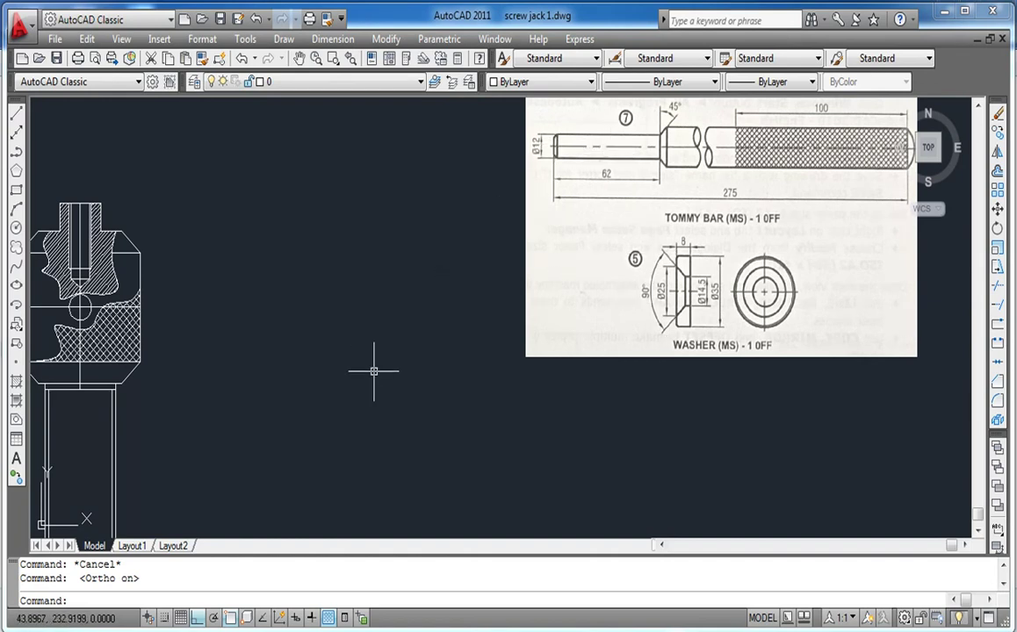
{"action": "key", "text": "Return"}
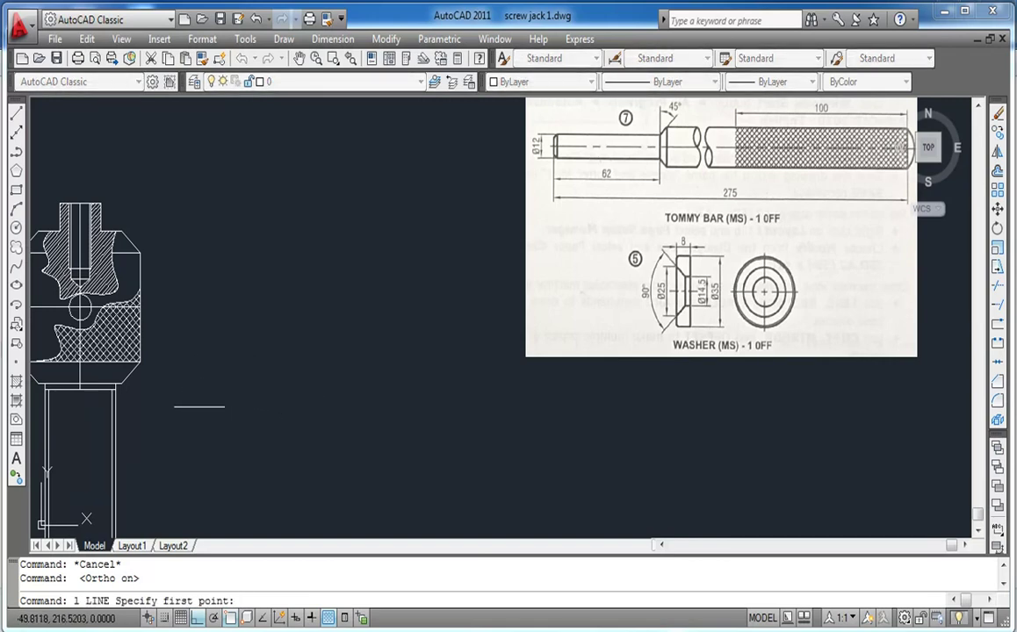
{"action": "left_click", "coordinate": [202, 380]}
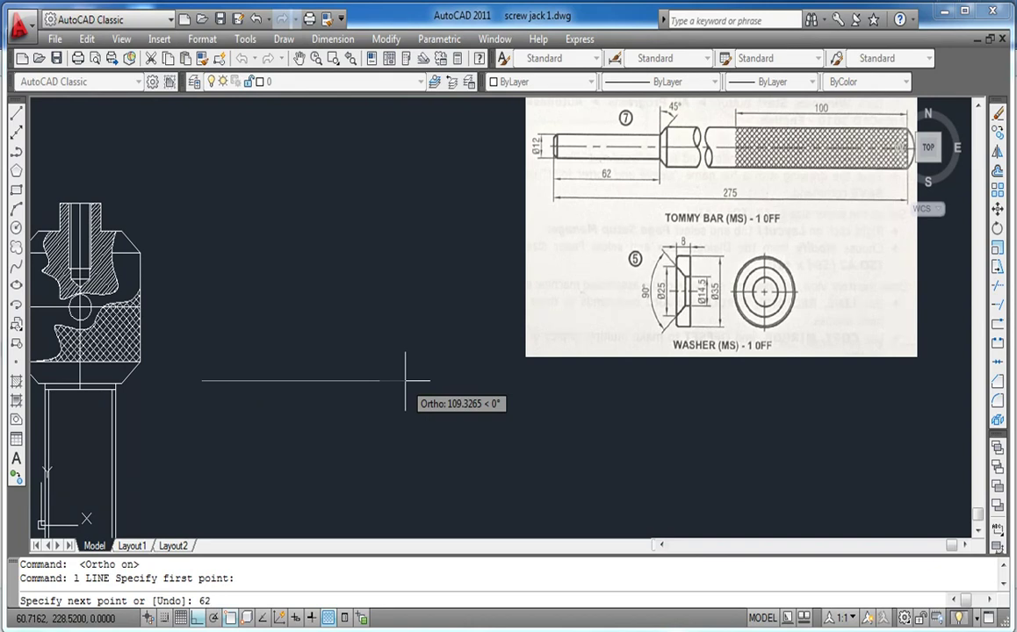
{"action": "key", "text": "Return"}
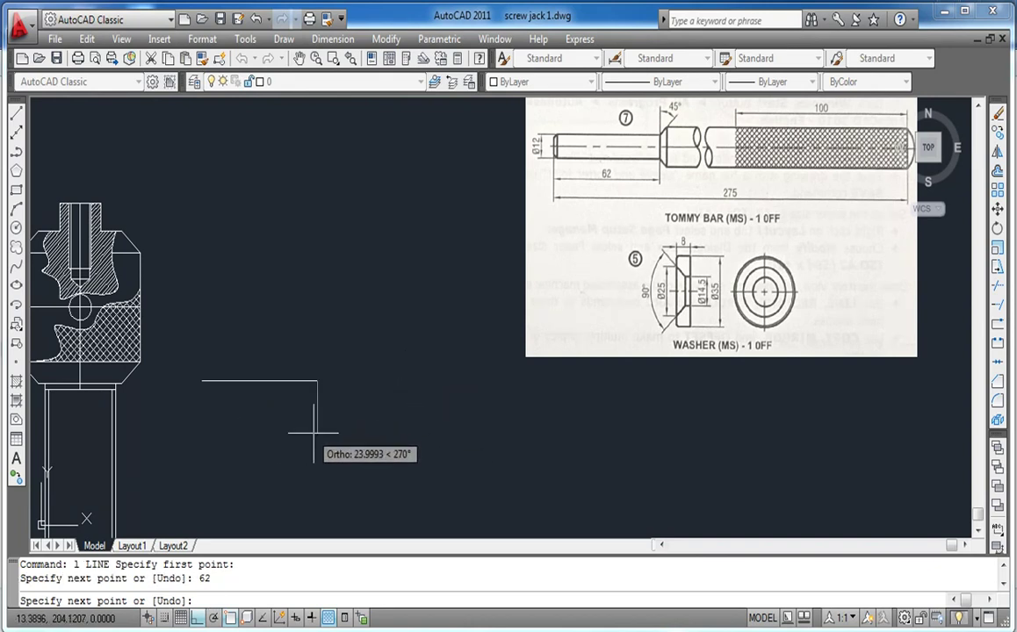
{"action": "key", "text": "Return"}
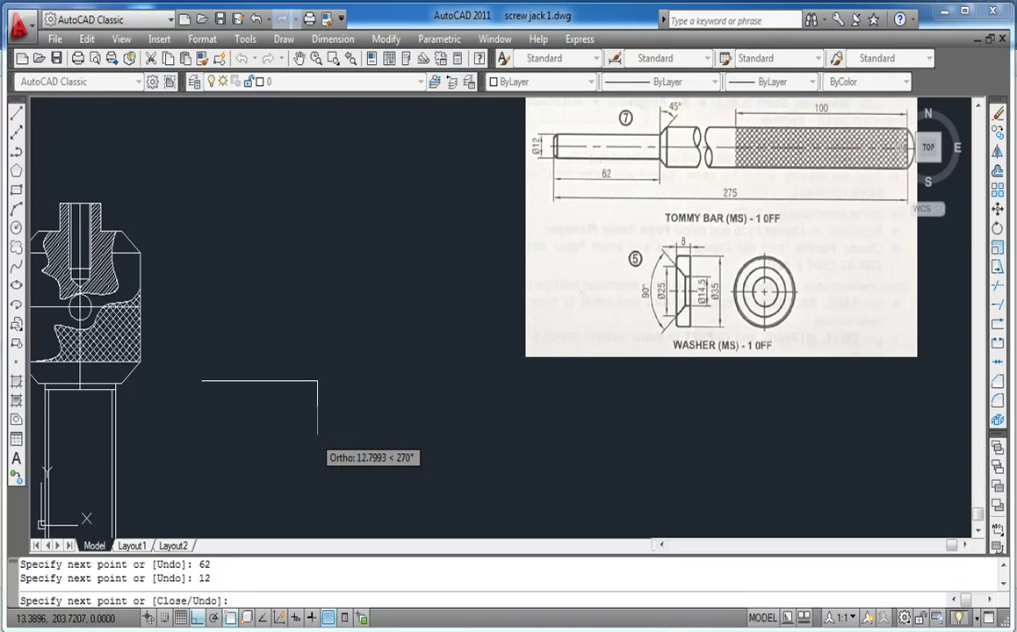
{"action": "type", "text": "6"}
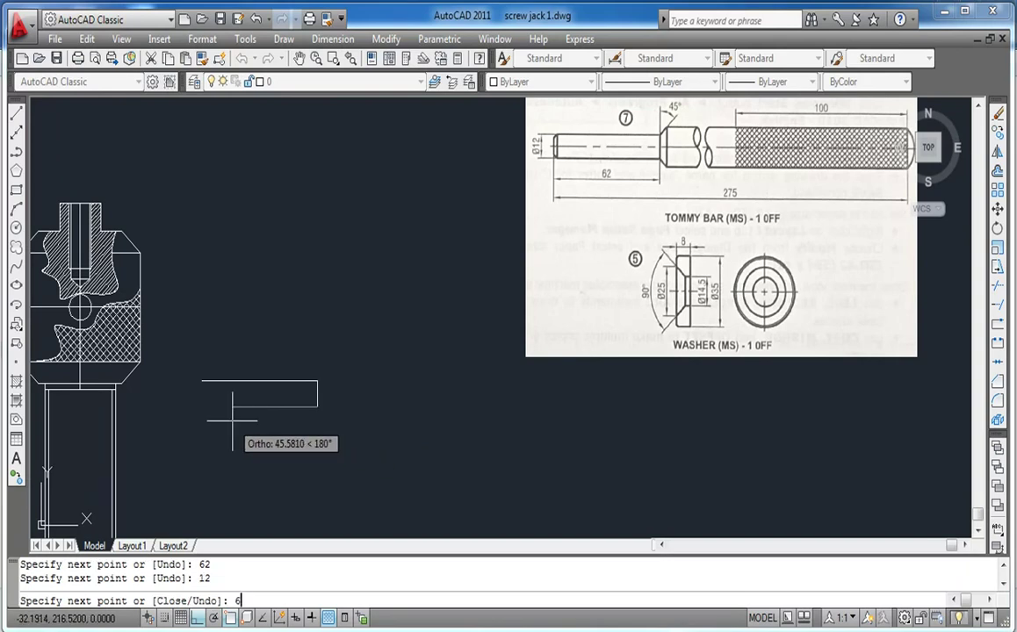
{"action": "type", "text": "2"}
{"action": "key", "text": "Return"}
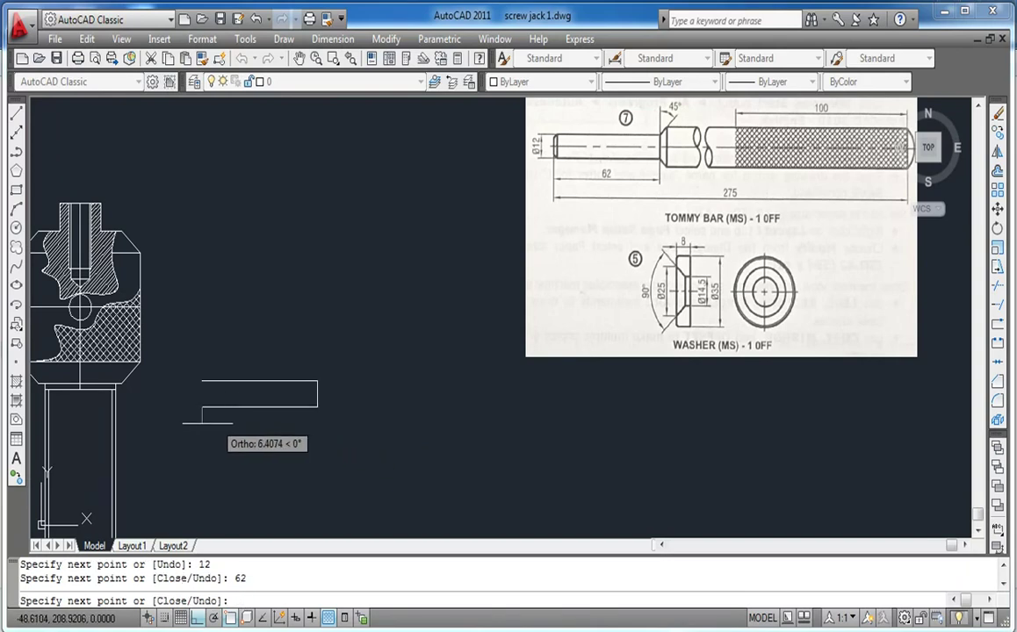
{"action": "left_click", "coordinate": [202, 381]}
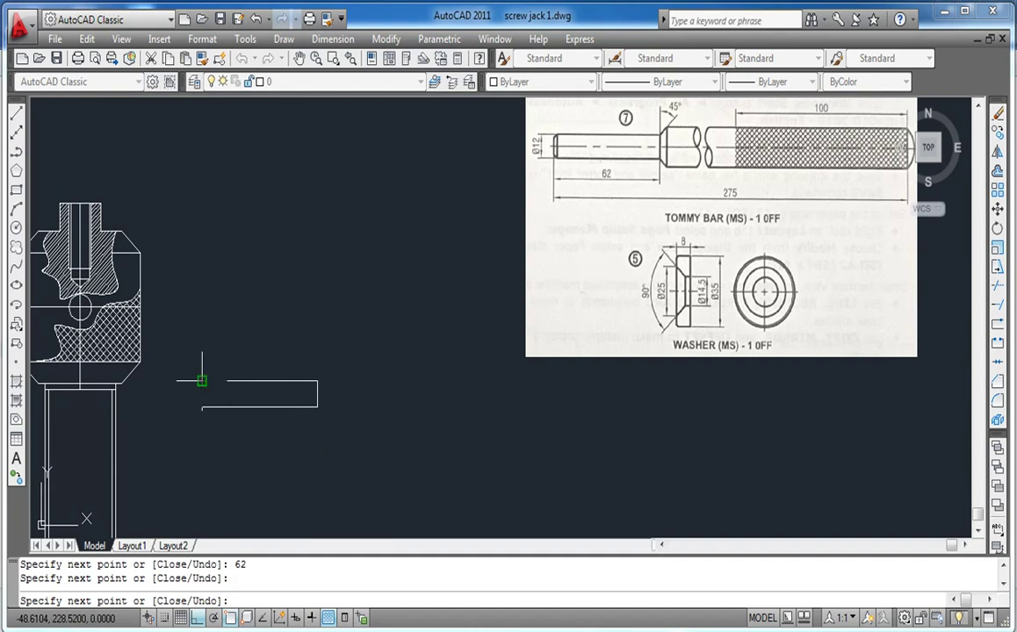
{"action": "key", "text": "Return"}
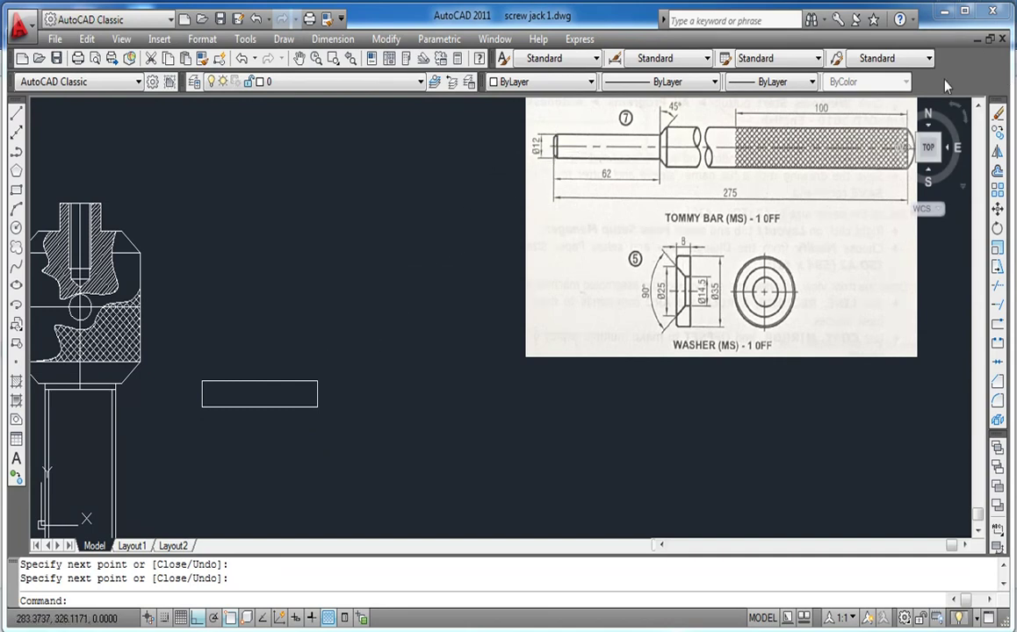
Offset the left edge of the tommy bar's thin-end rectangle inward by 2
{"action": "left_click", "coordinate": [998, 172]}
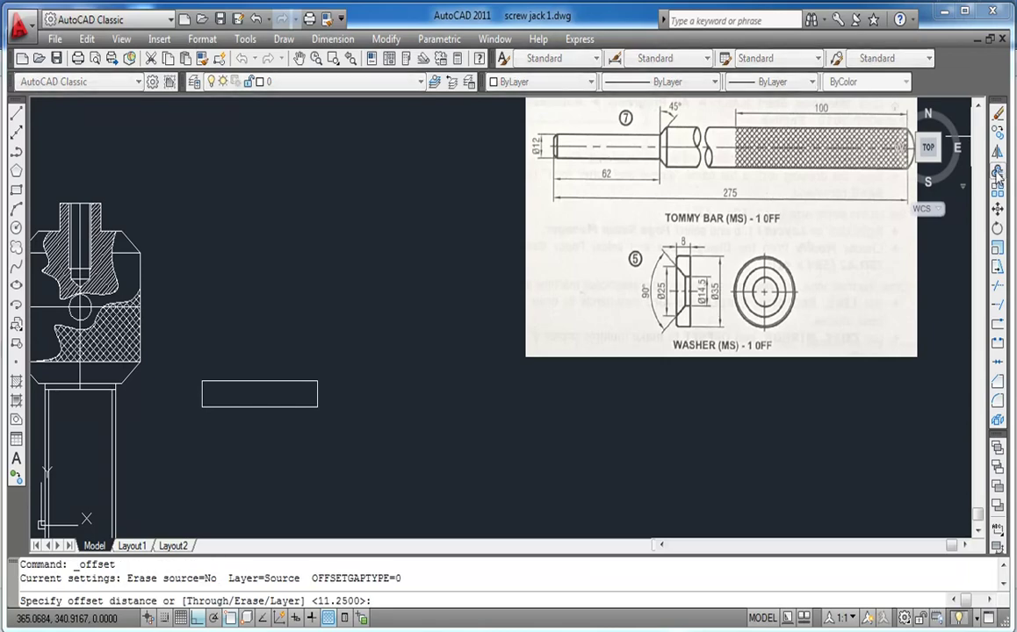
{"action": "type", "text": "2"}
{"action": "key", "text": "Return"}
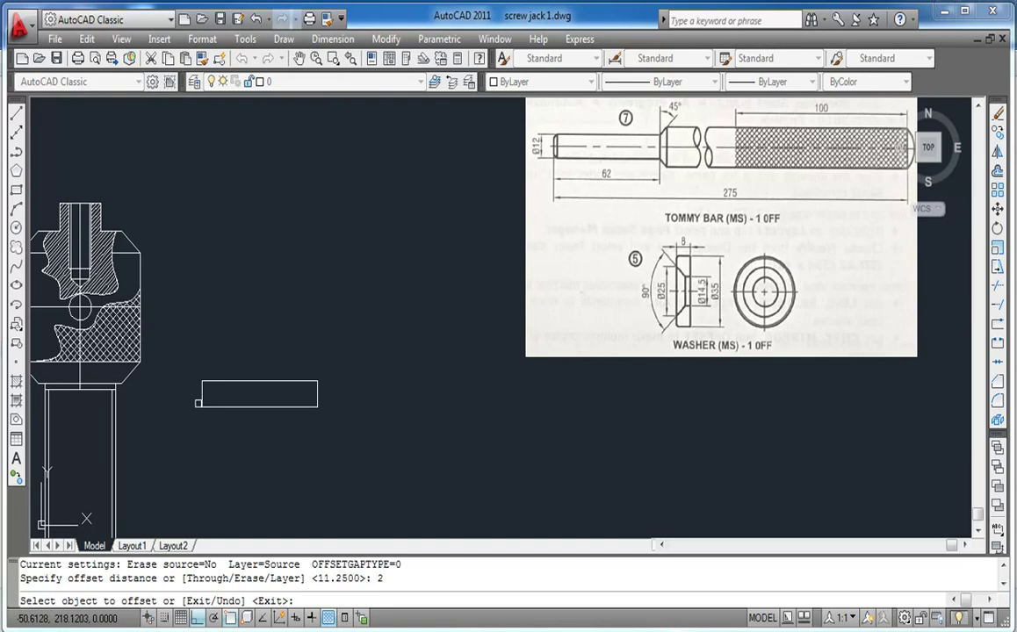
{"action": "left_click", "coordinate": [201, 393]}
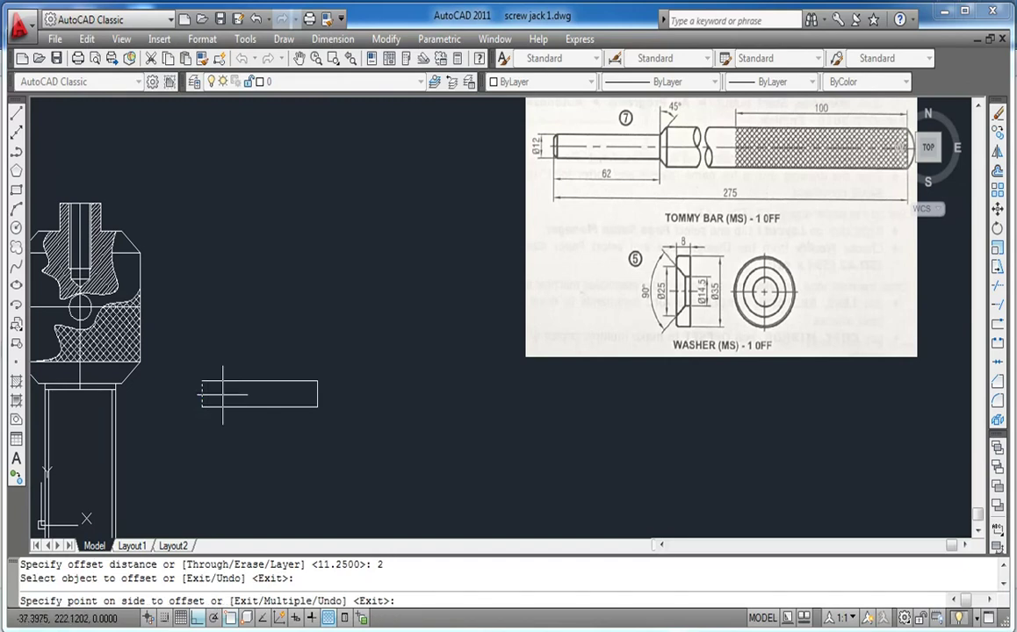
{"action": "left_click", "coordinate": [211, 386]}
{"action": "key", "text": "Escape"}
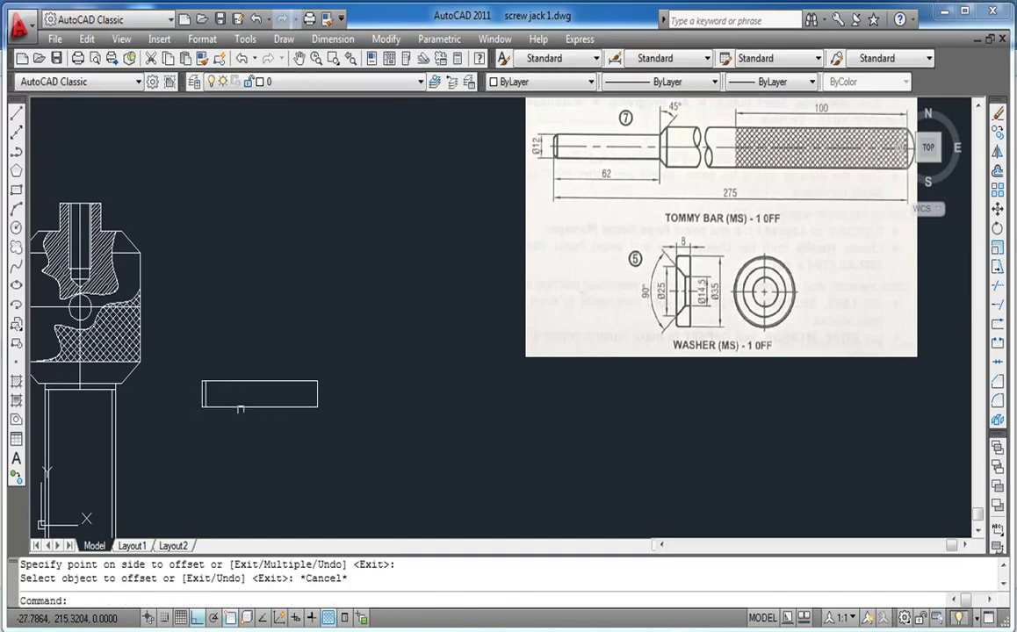
Chamfer both left corners of the tommy bar's thin end with distances of 2 by 2
{"action": "scroll", "coordinate": [198, 391], "scroll_direction": "up", "scroll_amount": 5}
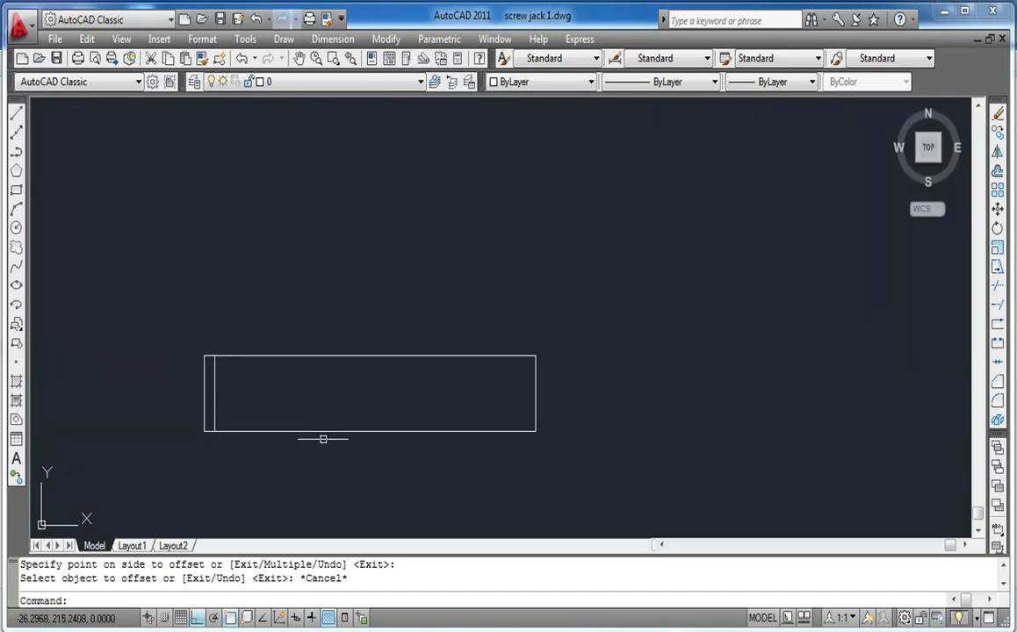
{"action": "left_click", "coordinate": [998, 384]}
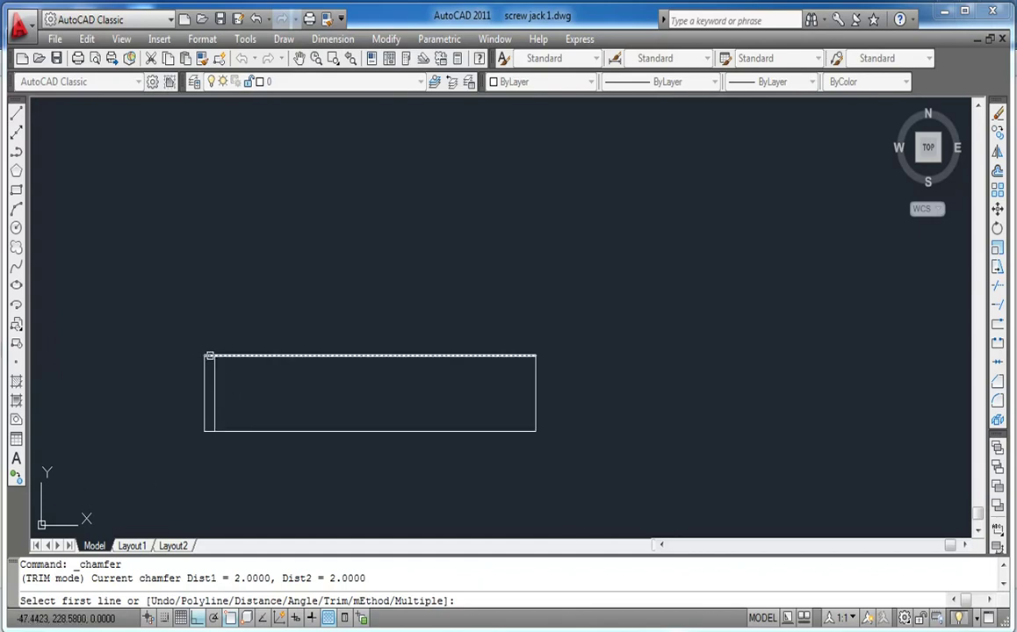
{"action": "left_click", "coordinate": [209, 356]}
{"action": "left_click", "coordinate": [205, 391]}
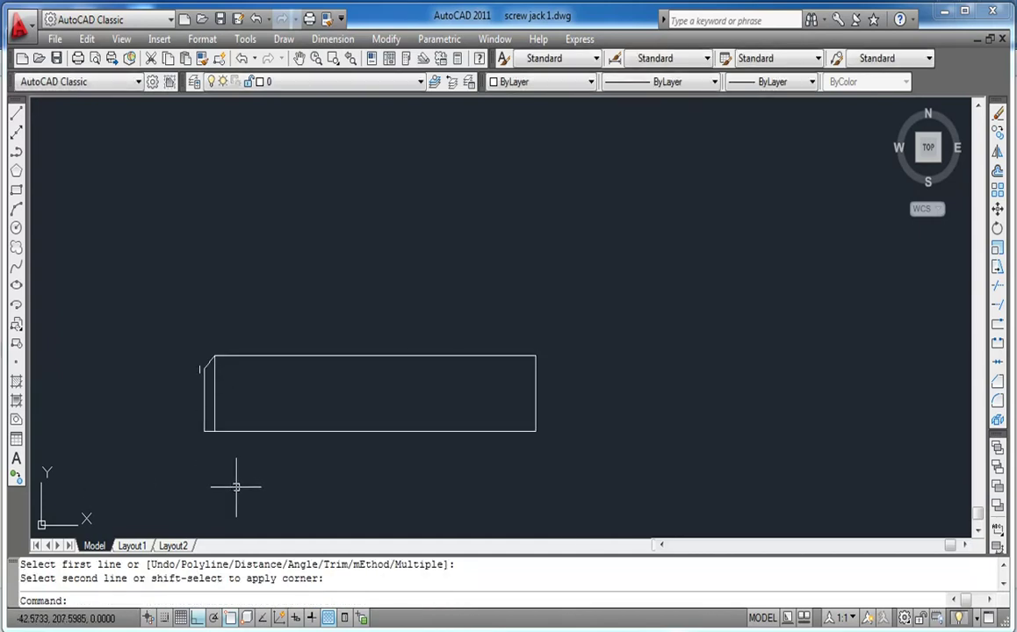
{"action": "key", "text": "Return"}
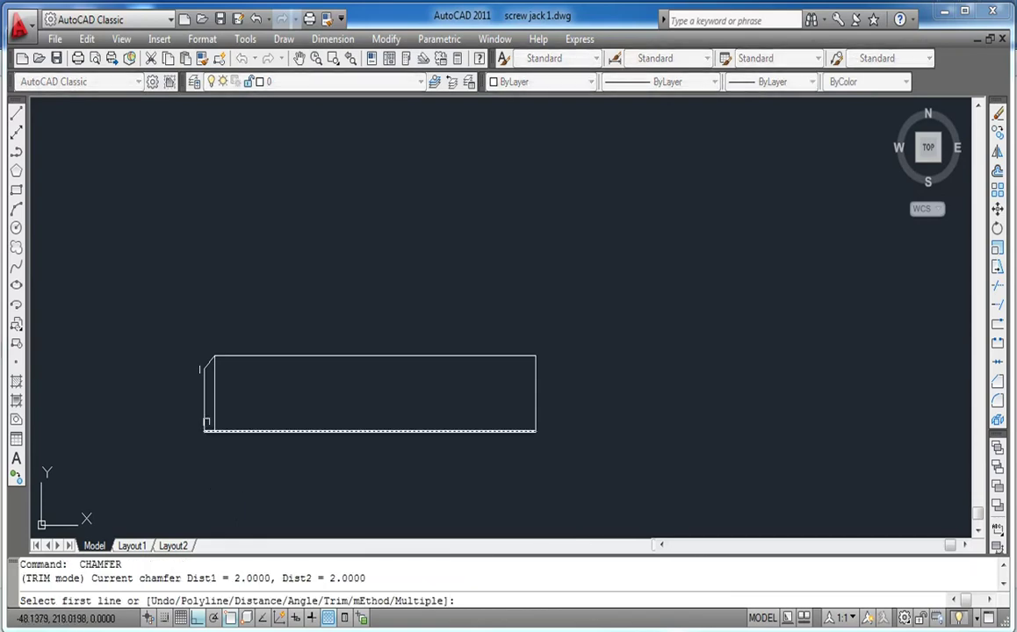
{"action": "left_click", "coordinate": [207, 427]}
{"action": "left_click", "coordinate": [206, 422]}
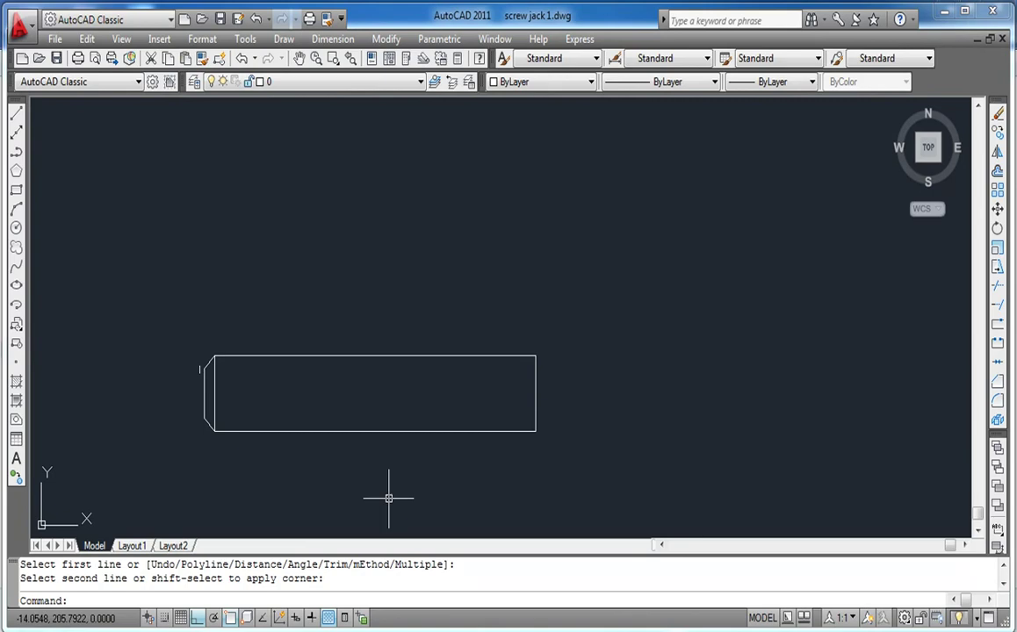
{"action": "key", "text": "Escape"}
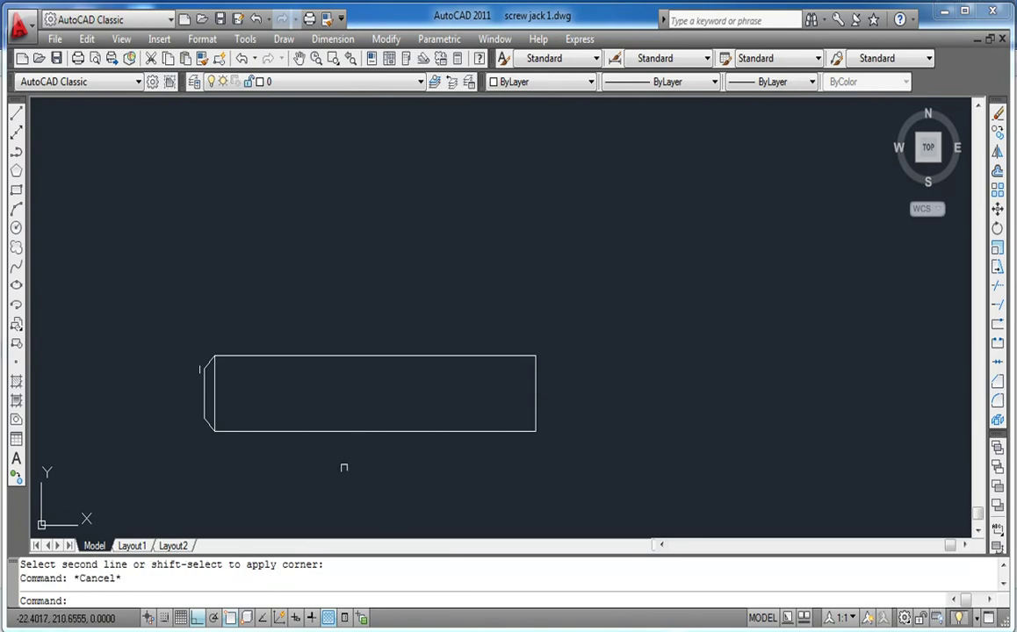
{"action": "scroll", "coordinate": [222, 429], "scroll_direction": "down", "scroll_amount": 4}
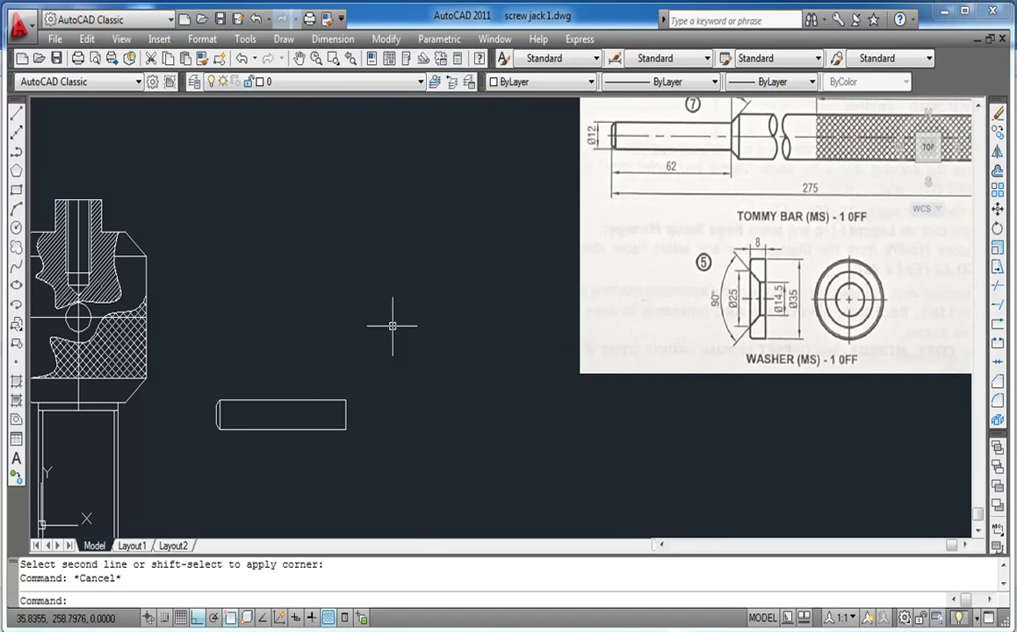
{"action": "scroll", "coordinate": [561, 256], "scroll_direction": "down", "scroll_amount": 3}
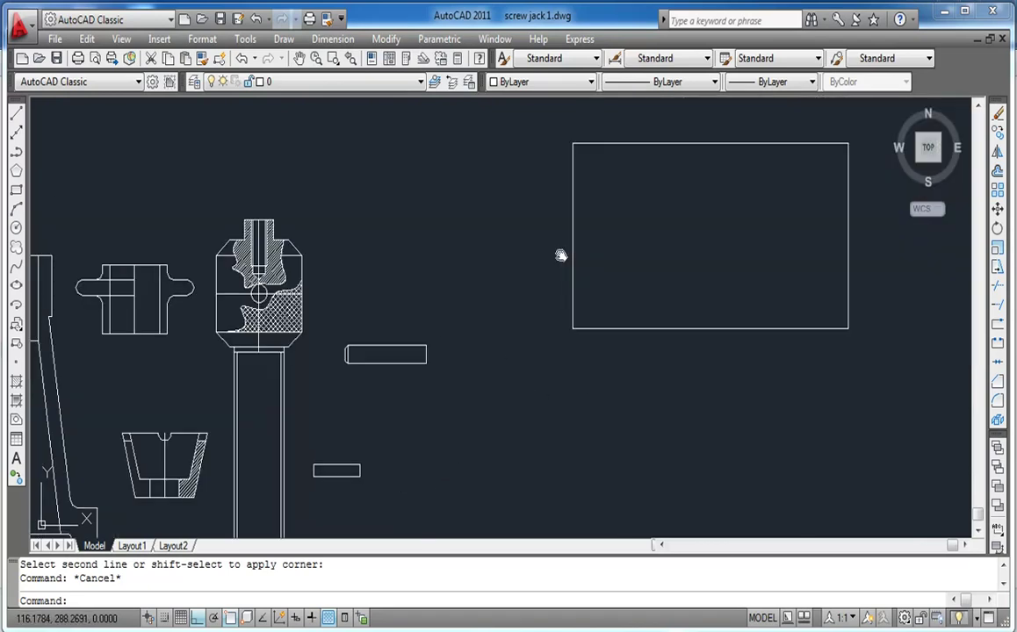
{"action": "scroll", "coordinate": [619, 238], "scroll_direction": "up", "scroll_amount": 2}
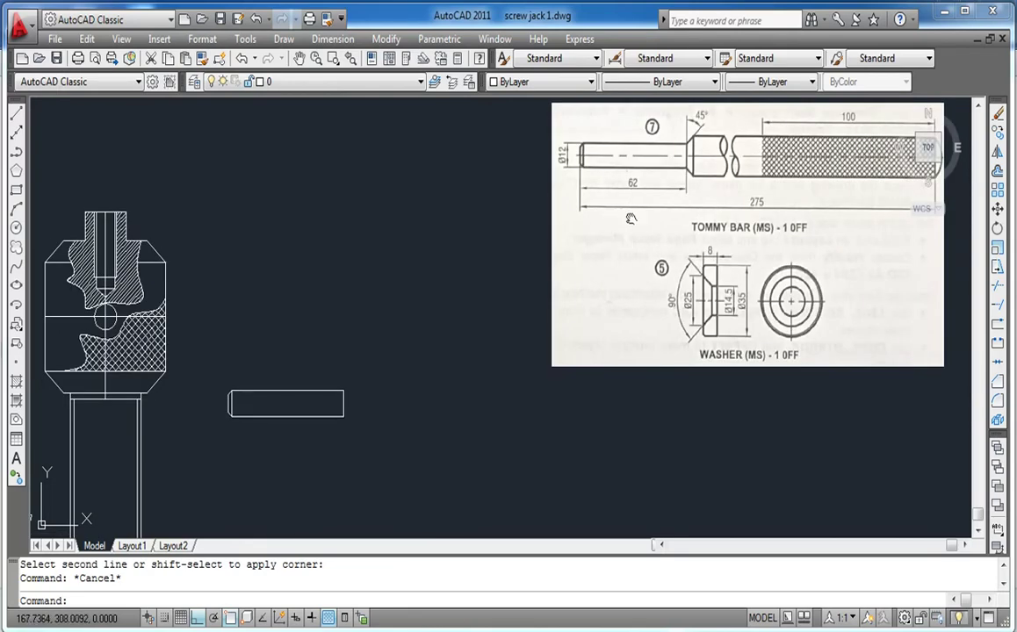
{"action": "middle_click_drag", "start_coordinate": [630, 218], "coordinate": [587, 218]}
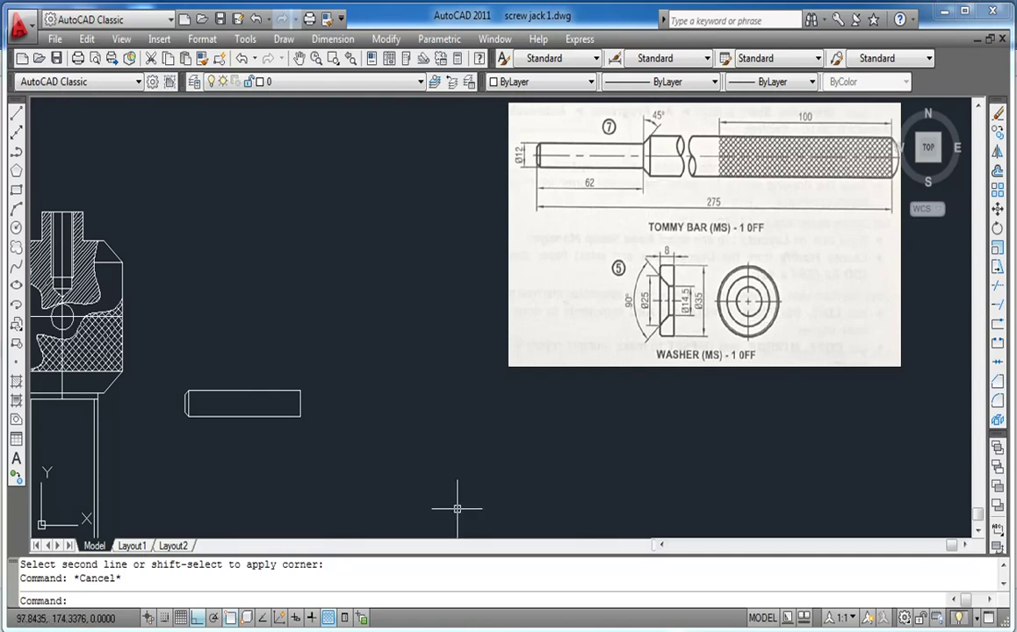
{"action": "type", "text": "l"}
{"action": "key", "text": "Return"}
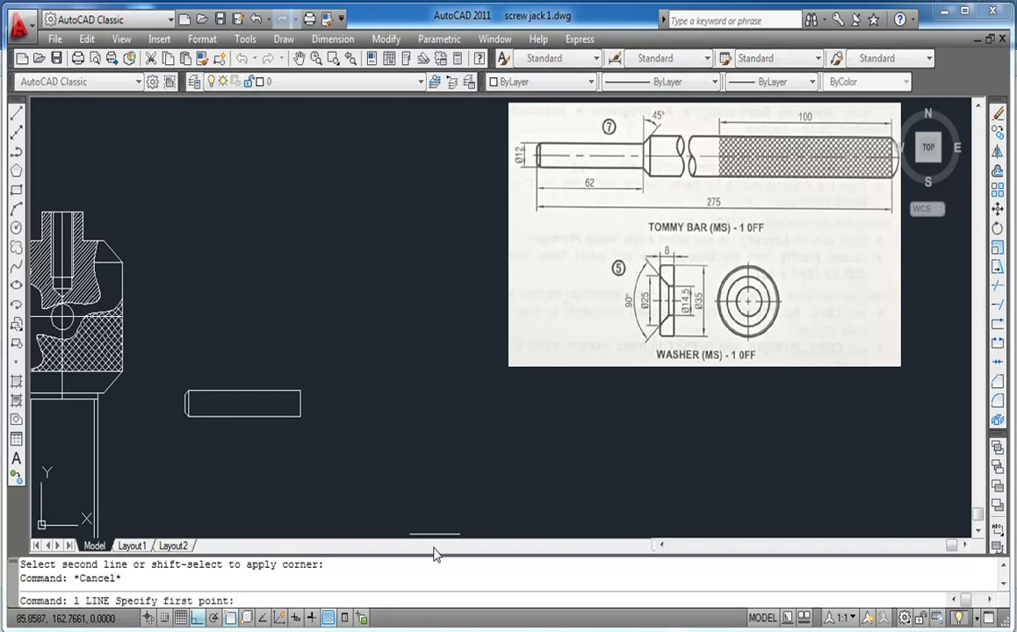
{"action": "left_click", "coordinate": [340, 490]}
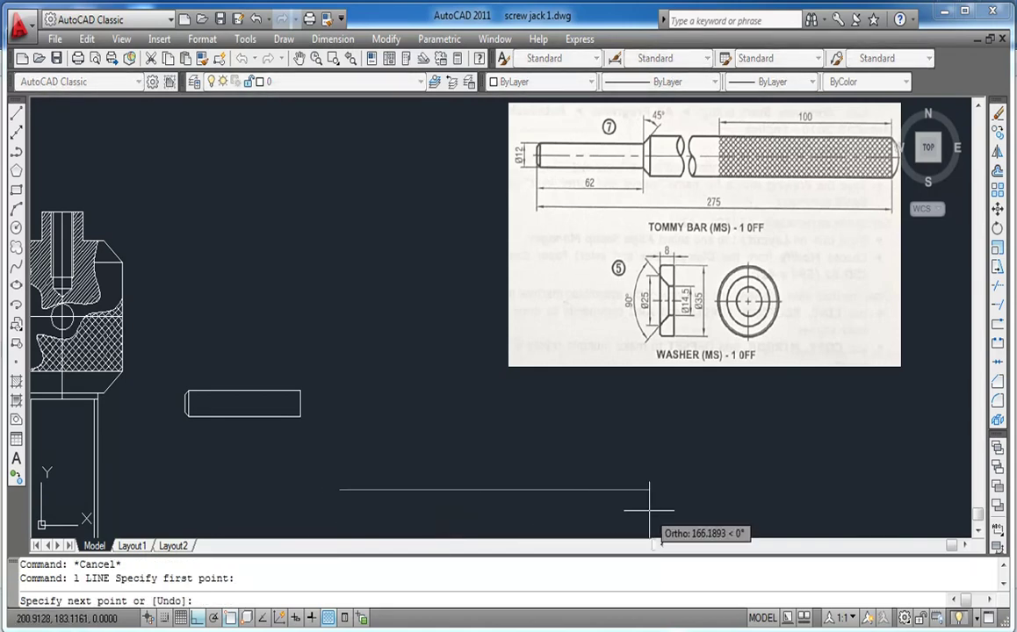
{"action": "type", "text": "10"}
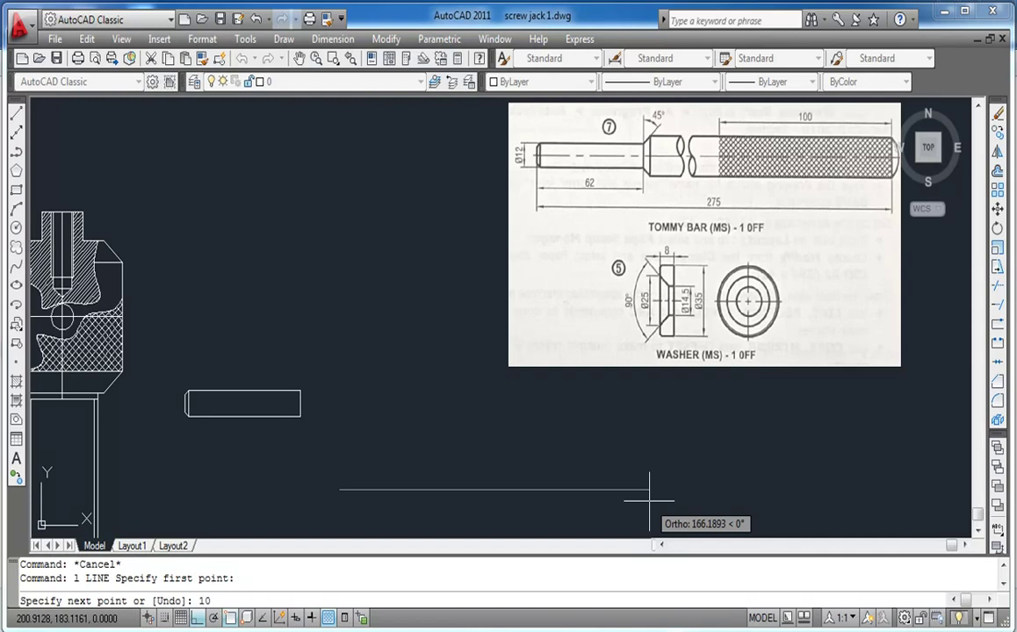
{"action": "key", "text": "Return"}
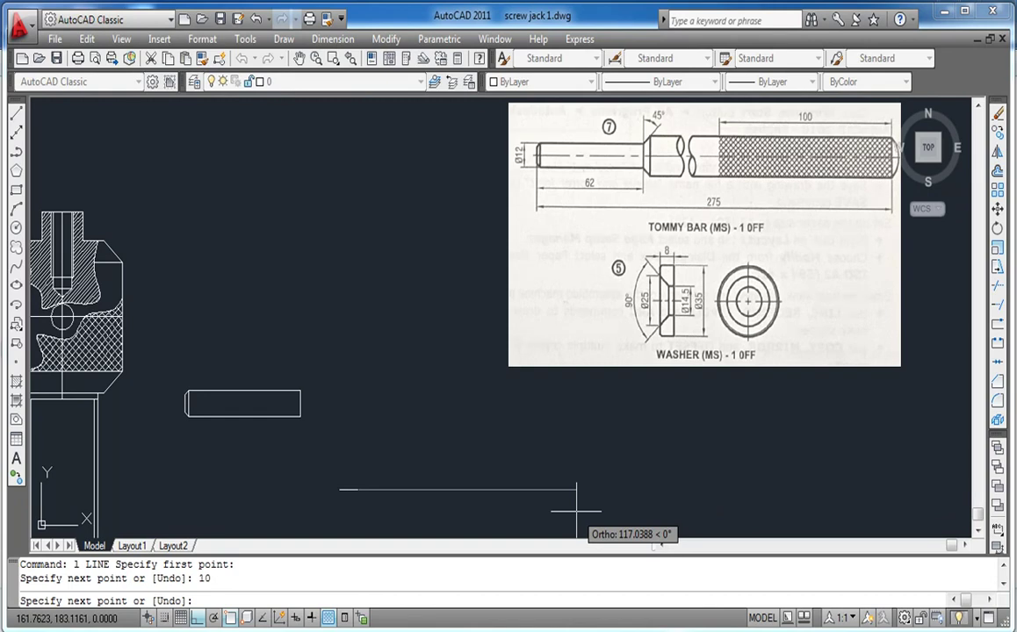
{"action": "key", "text": "Escape"}
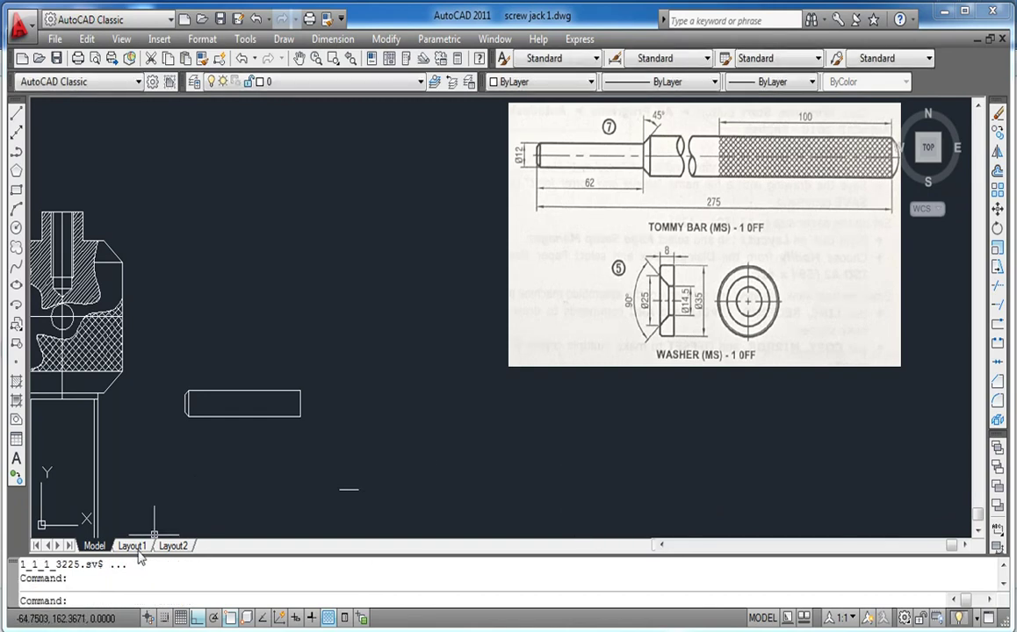
{"action": "left_click", "coordinate": [352, 490]}
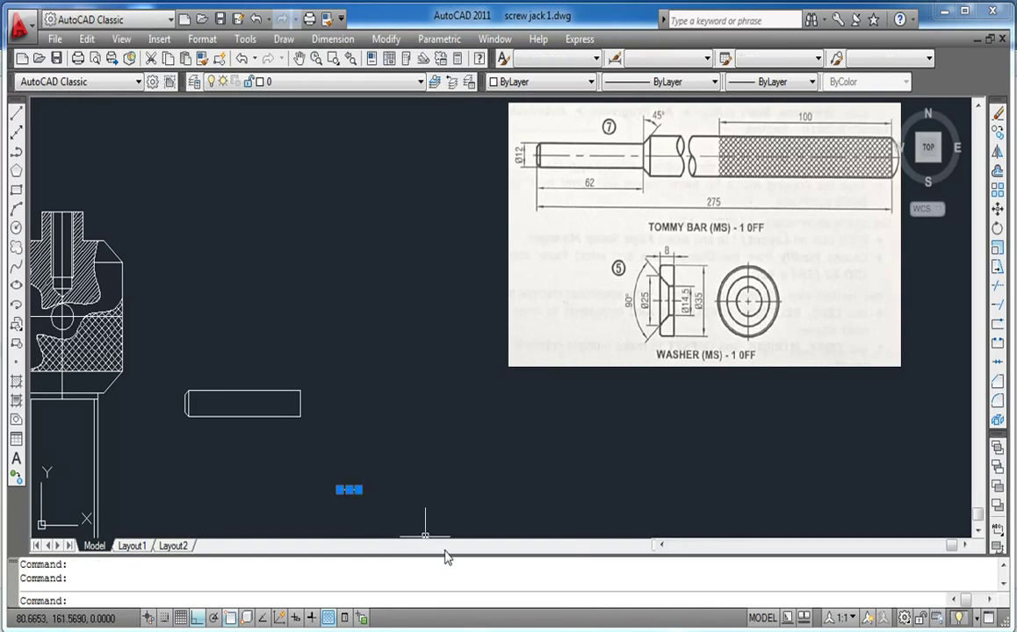
{"action": "key", "text": "Delete"}
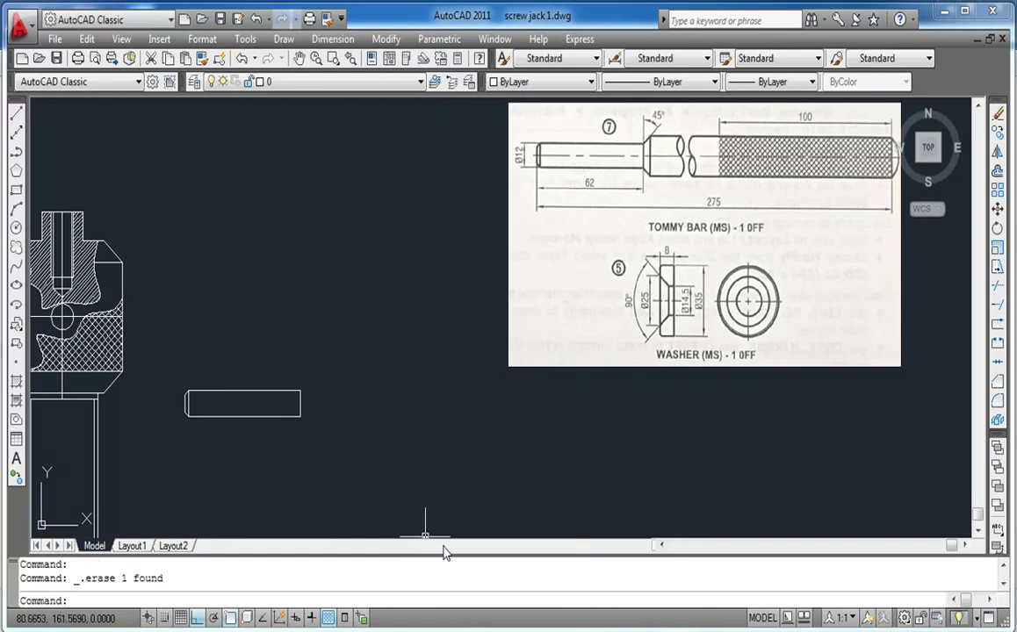
Draw the tommy bar's thick section with orthogonal lines as a closed rectangle 140 long and 20 high, below and right of the thin end
{"action": "type", "text": "l"}
{"action": "key", "text": "Return"}
{"action": "left_click", "coordinate": [340, 500]}
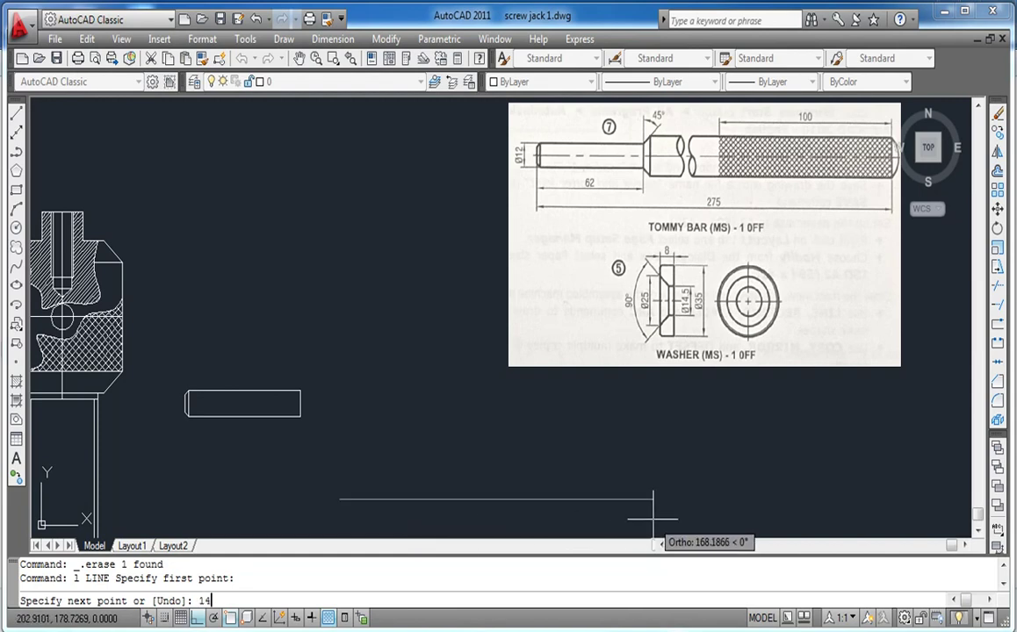
{"action": "key", "text": "Return"}
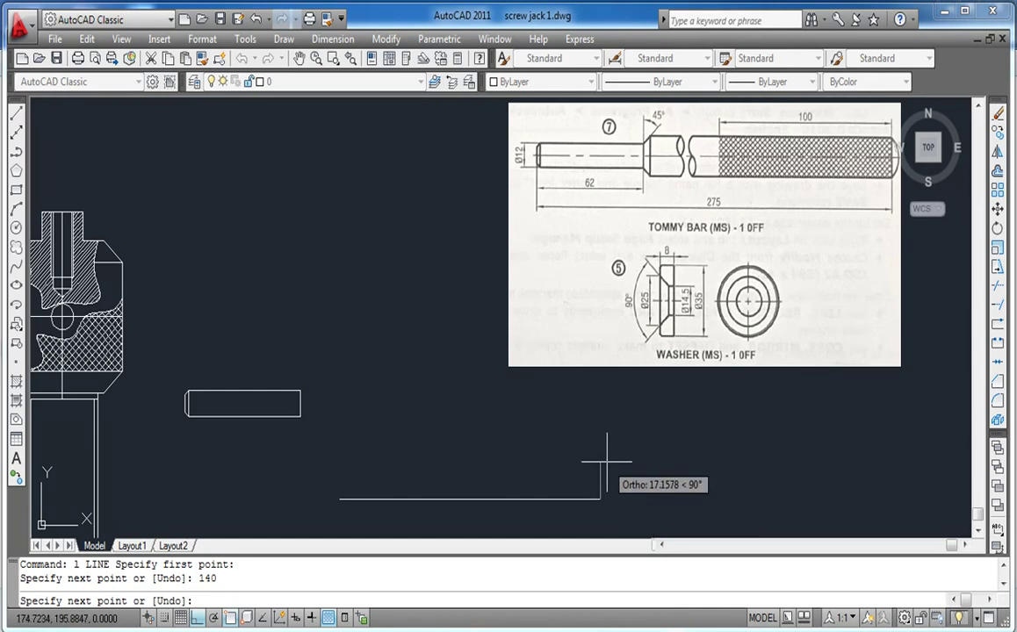
{"action": "key", "text": "Return"}
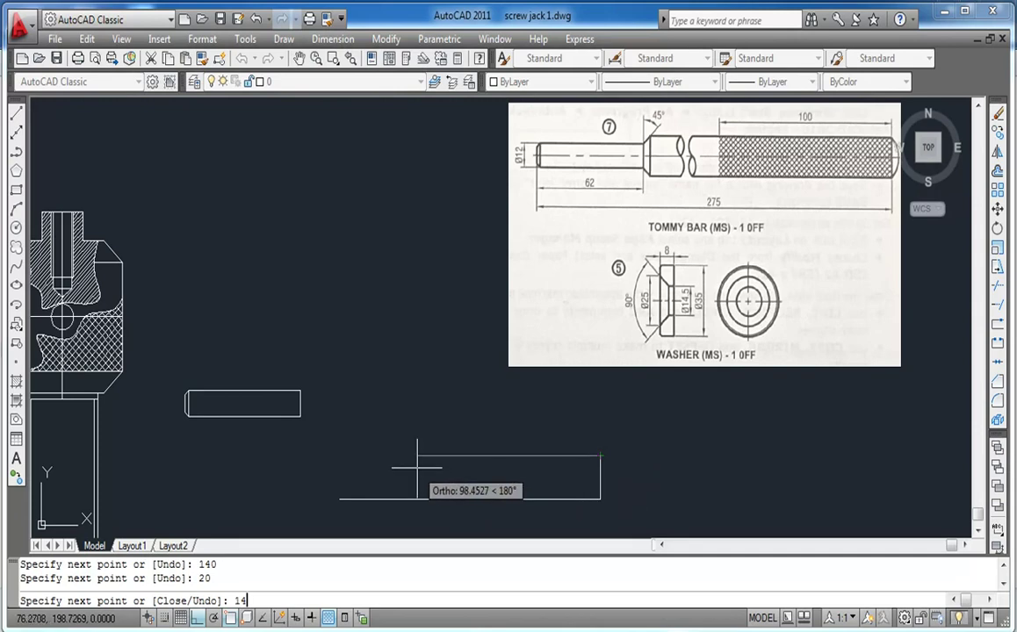
{"action": "key", "text": "Return"}
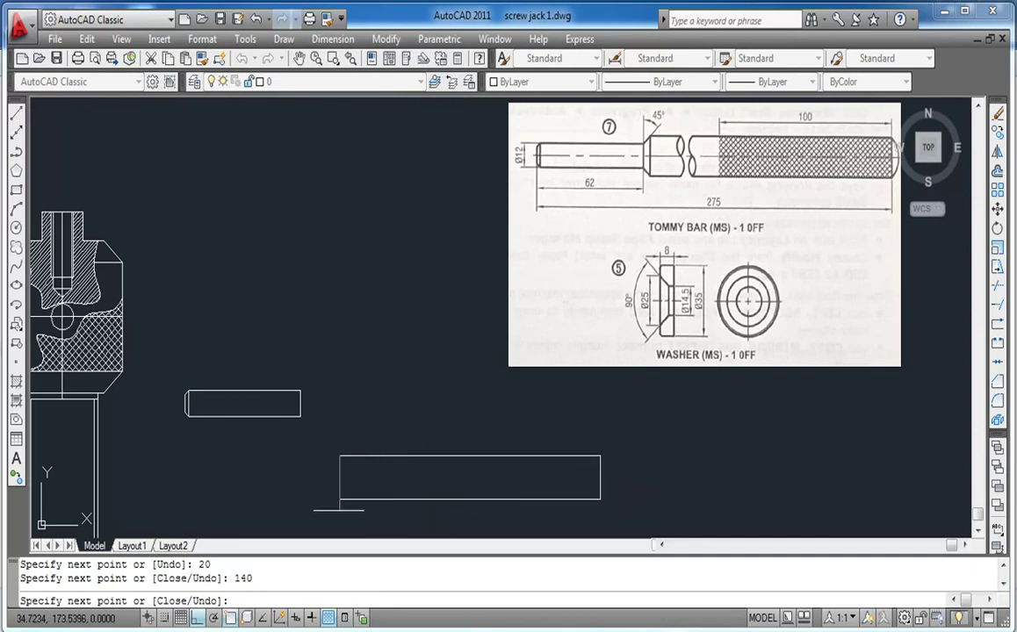
{"action": "left_click", "coordinate": [338, 496]}
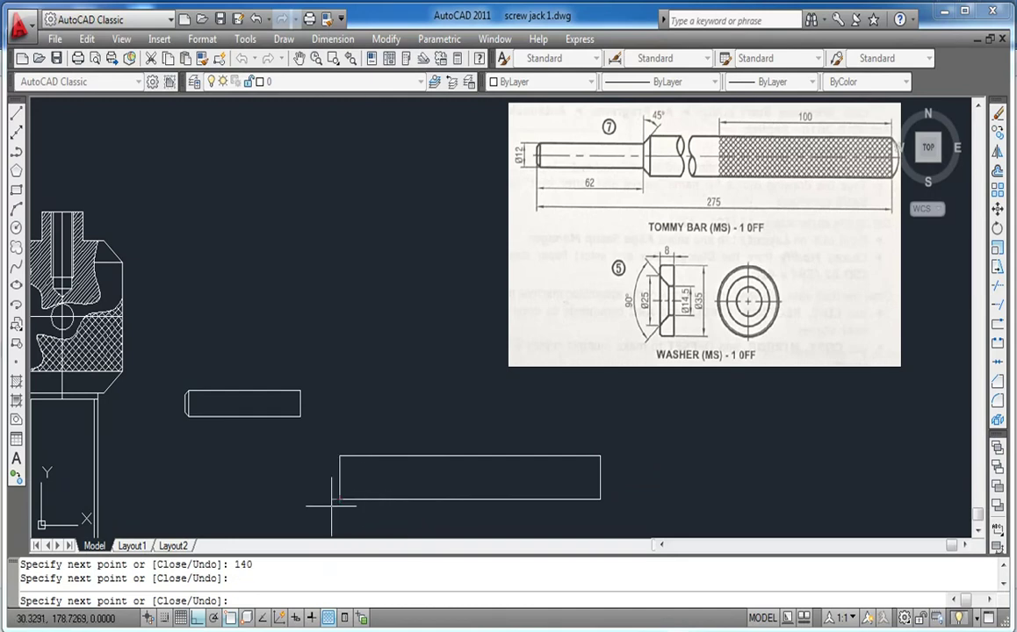
{"action": "key", "text": "Return"}
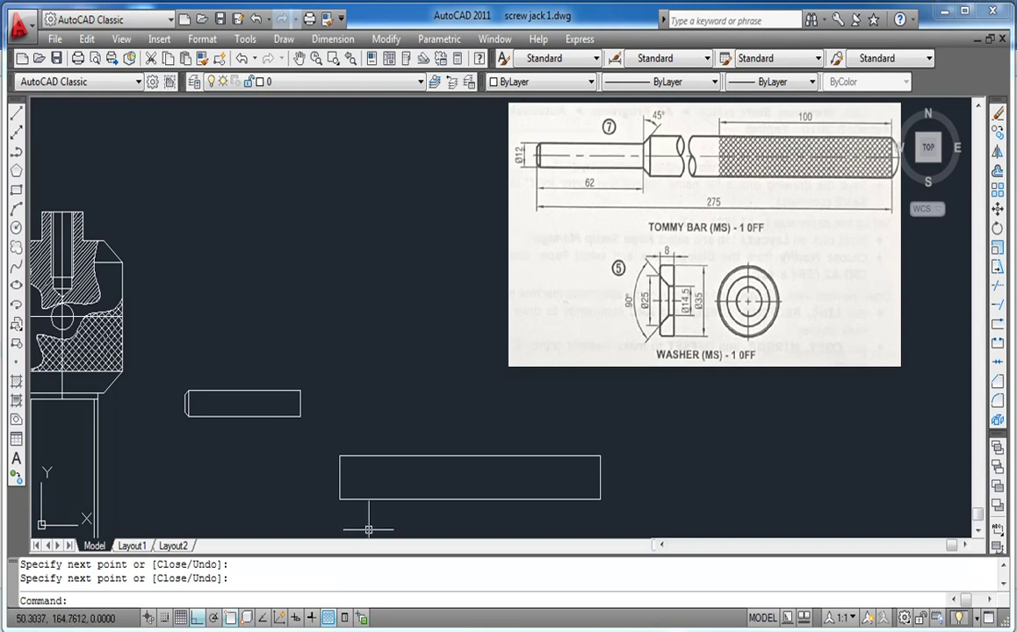
Chamfer both left corners of the tommy bar's thick section with distances of 2 by 2
{"action": "left_click", "coordinate": [998, 382]}
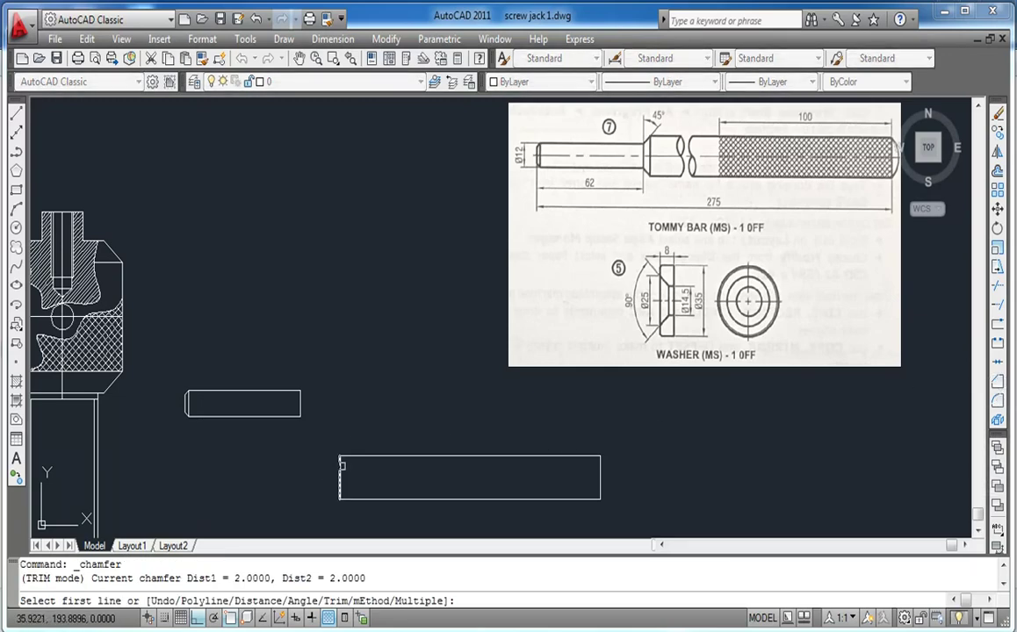
{"action": "left_click", "coordinate": [342, 466]}
{"action": "left_click", "coordinate": [347, 455]}
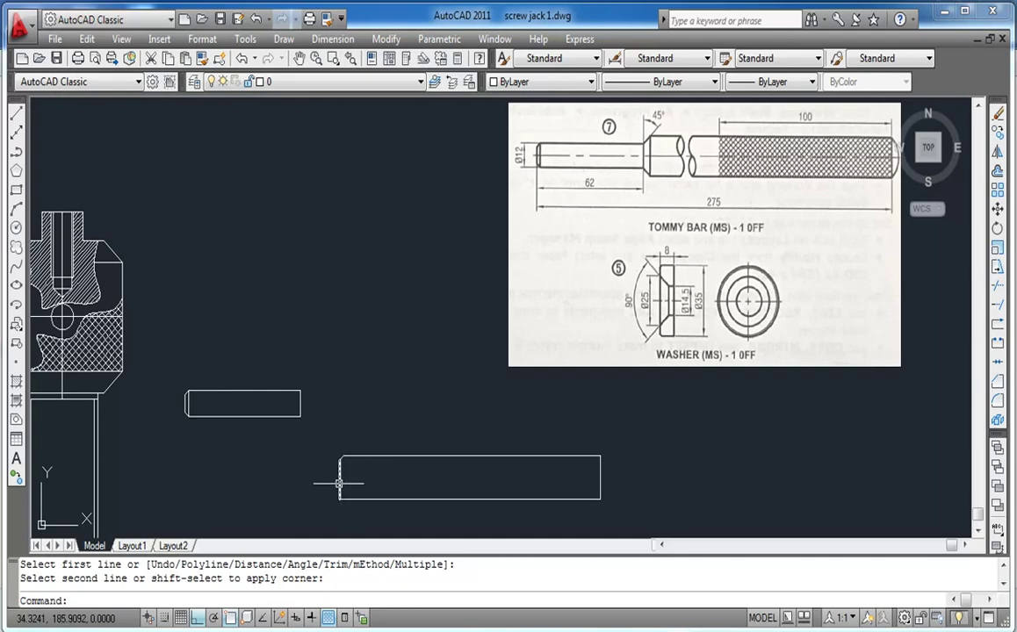
{"action": "key", "text": "Return"}
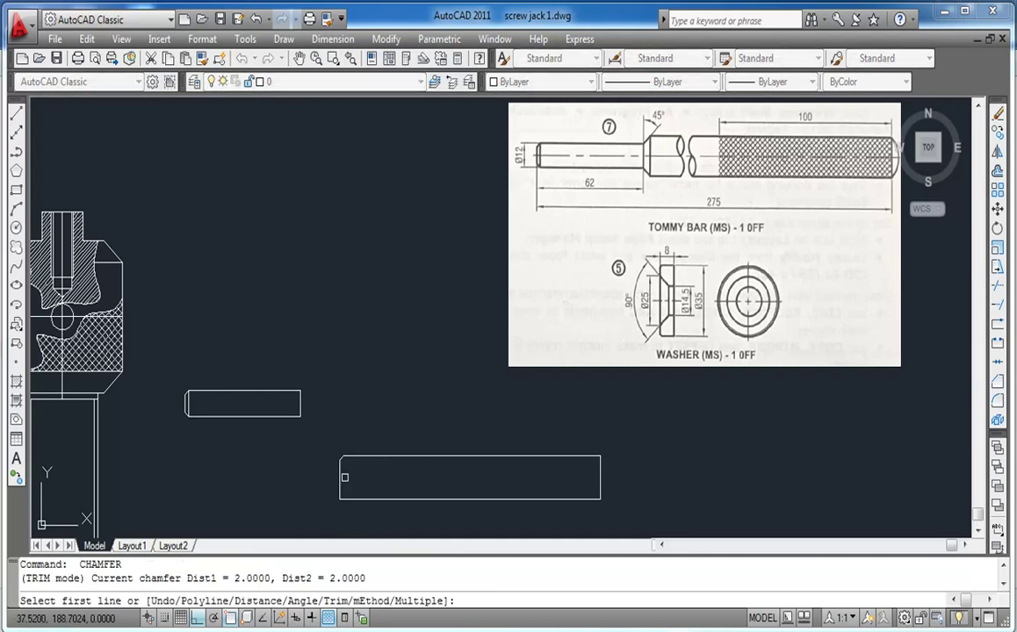
{"action": "left_click", "coordinate": [340, 479]}
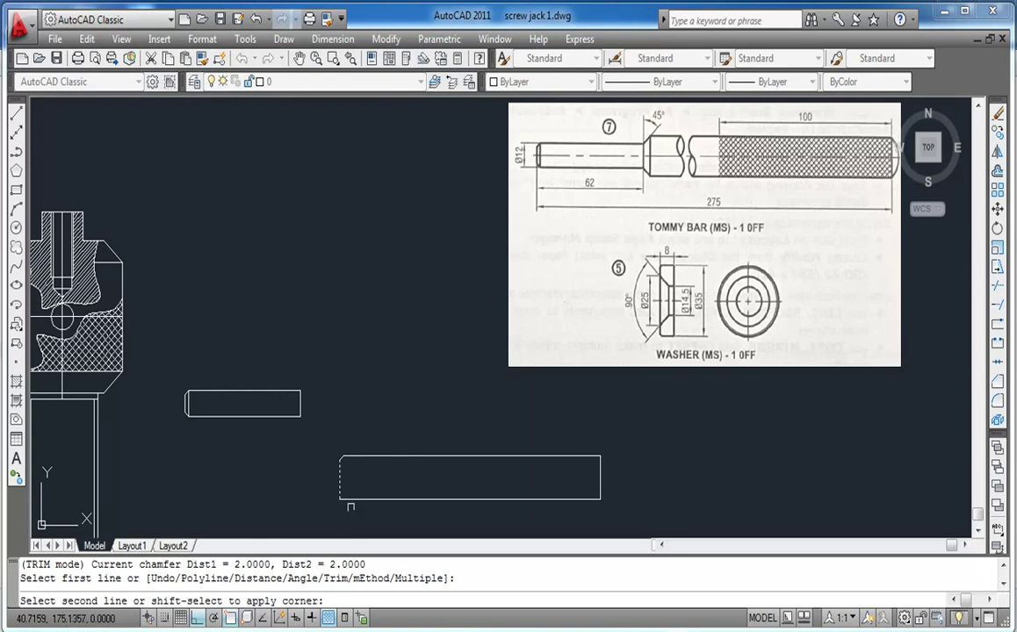
{"action": "left_click", "coordinate": [351, 457]}
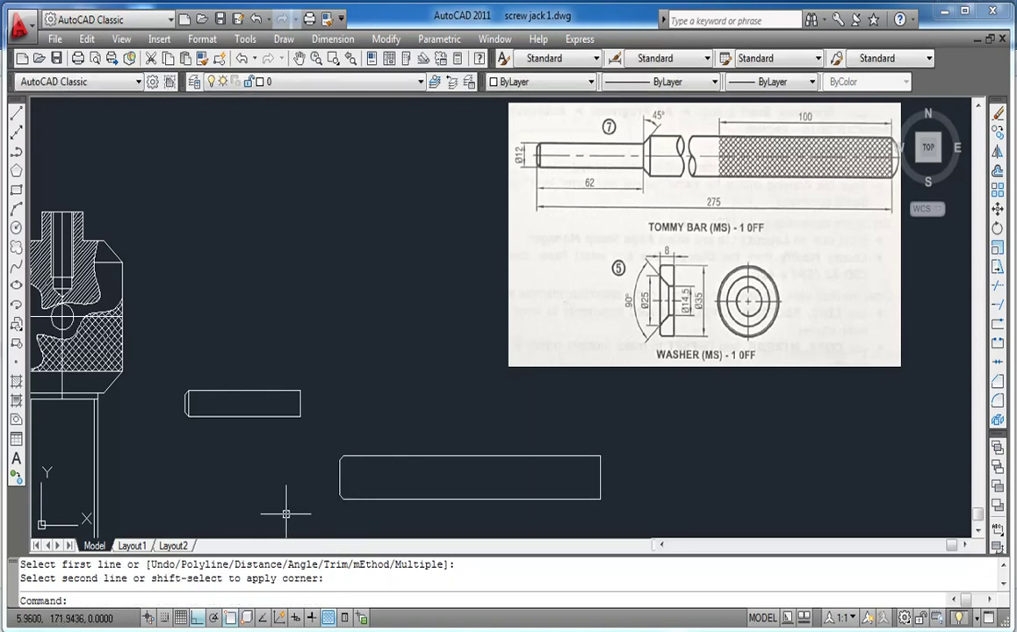
{"action": "key", "text": "Return"}
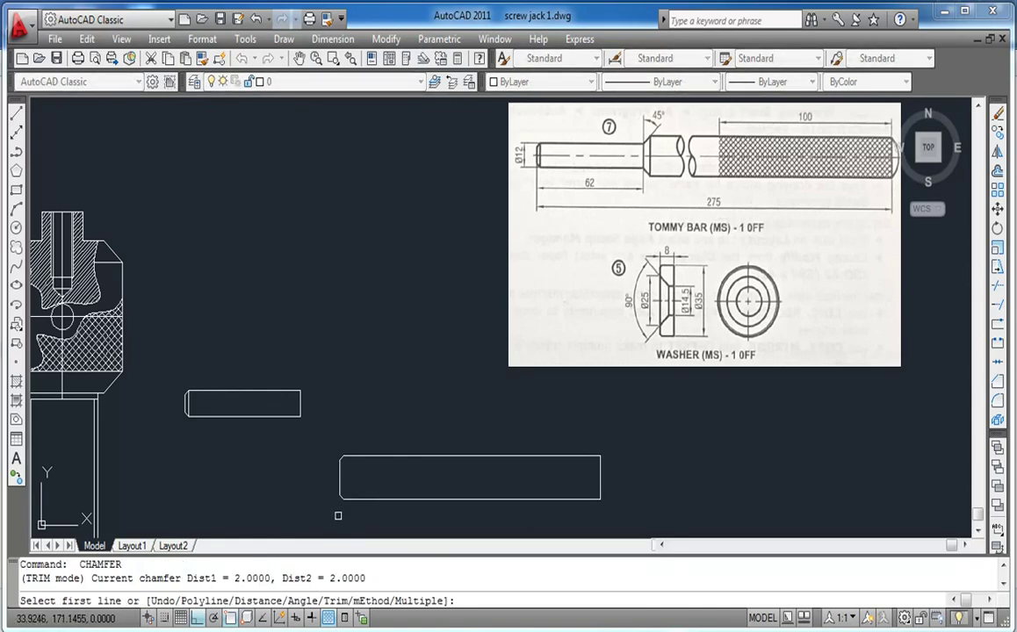
{"action": "scroll", "coordinate": [338, 516], "scroll_direction": "up", "scroll_amount": 2}
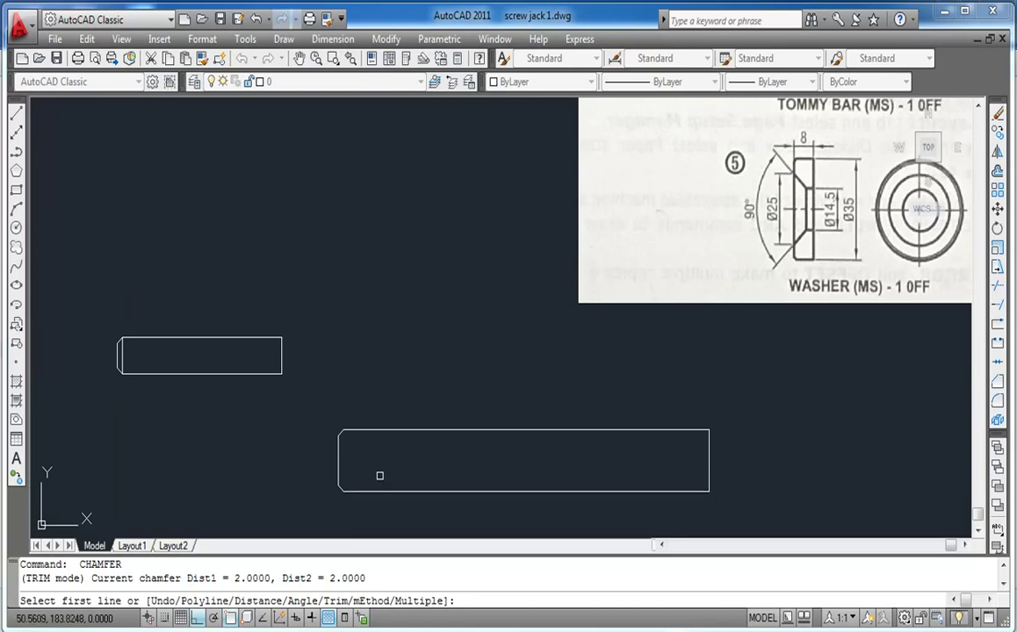
{"action": "key", "text": "Escape"}
Draw a vertical line joining the inner ends of the two chamfers on the tommy bar's thick section
{"action": "type", "text": "l"}
{"action": "key", "text": "Return"}
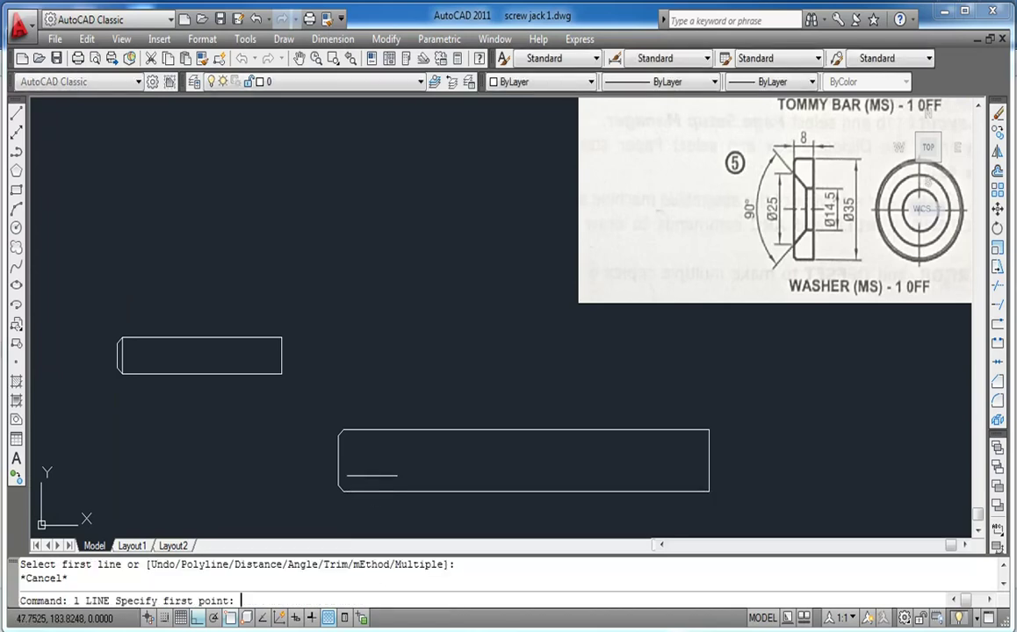
{"action": "left_click", "coordinate": [343, 430]}
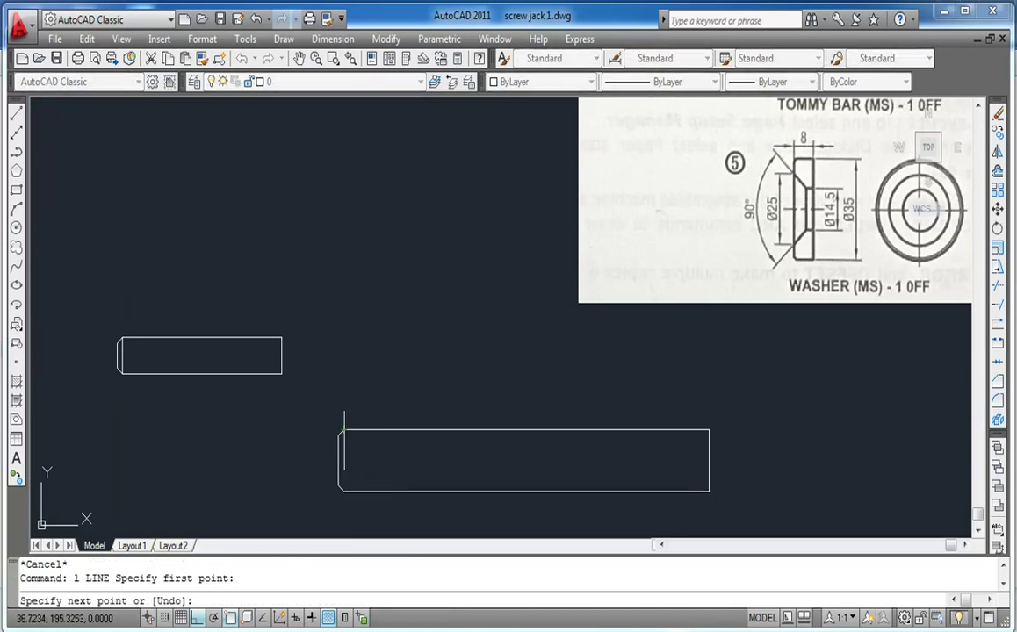
{"action": "left_click", "coordinate": [343, 491]}
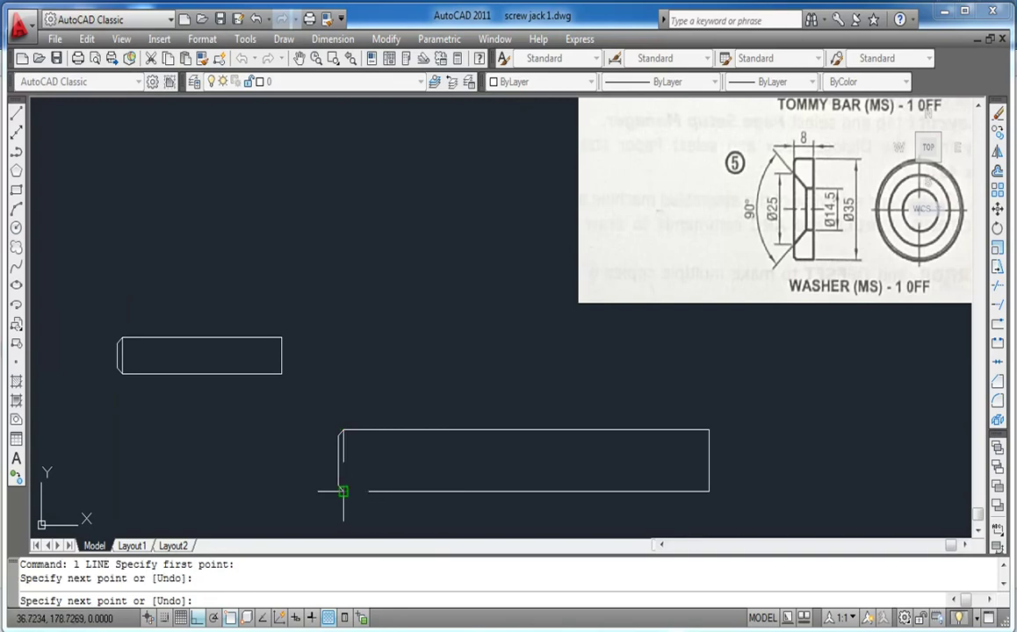
{"action": "key", "text": "Return"}
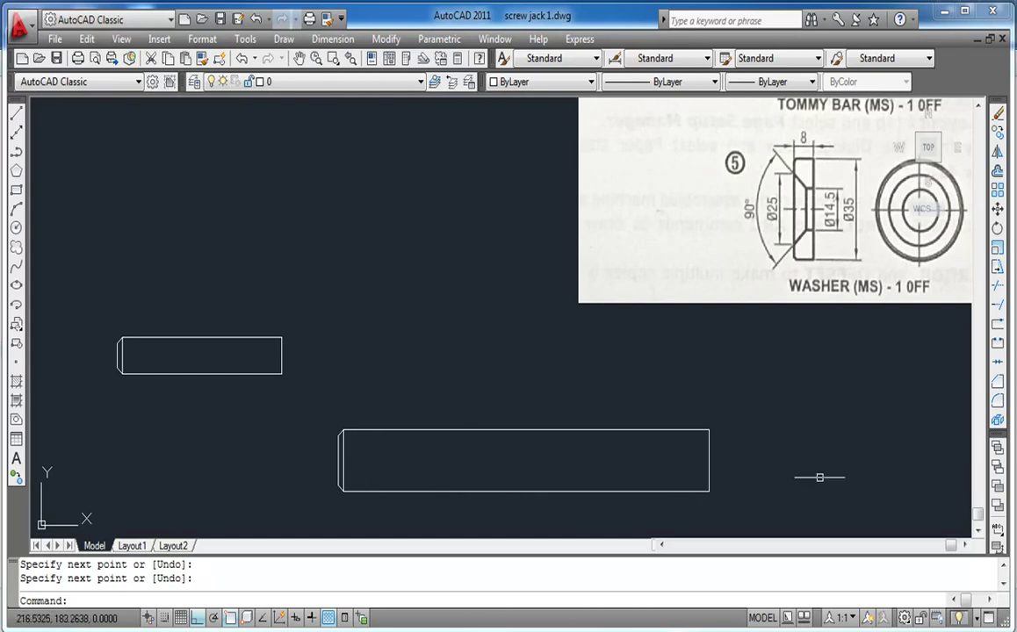
Offset the thick section's vertical chamfer line 15 to the right, into the section
{"action": "left_click", "coordinate": [1001, 172]}
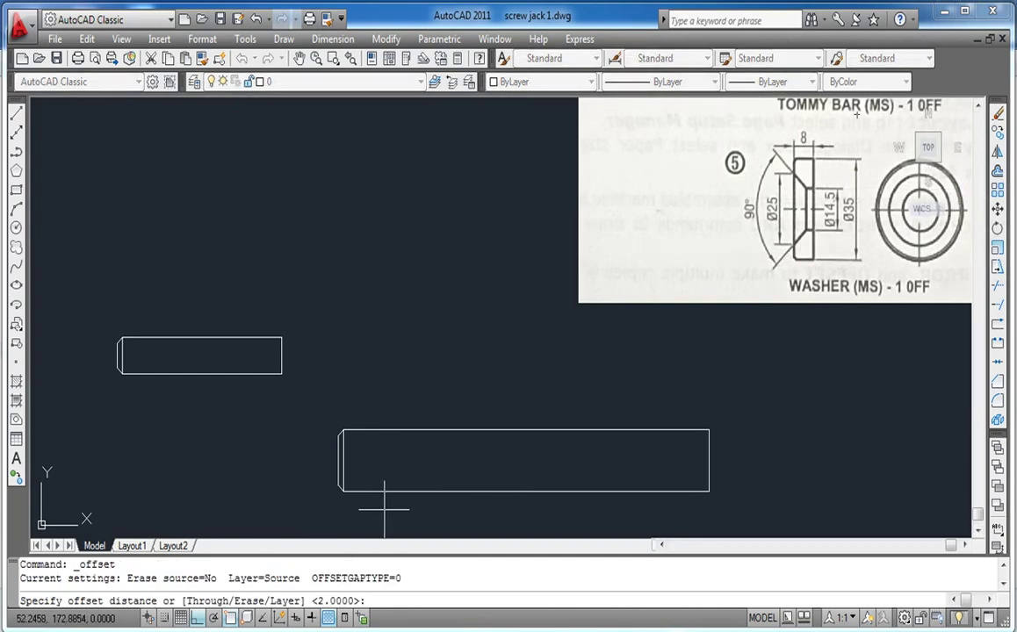
{"action": "type", "text": "15"}
{"action": "key", "text": "Return"}
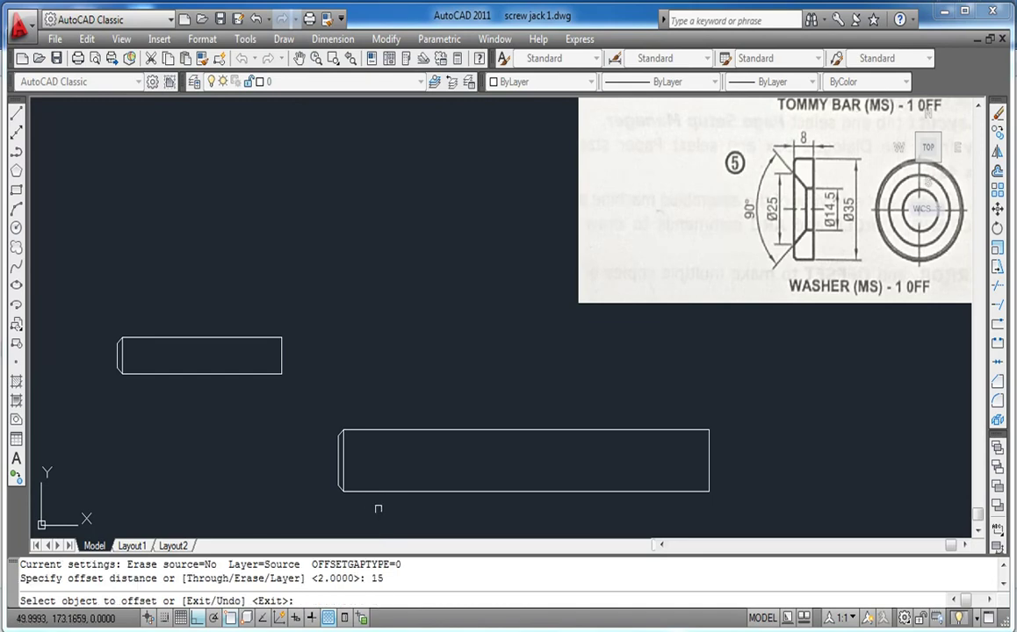
{"action": "left_click", "coordinate": [344, 469]}
{"action": "left_click", "coordinate": [369, 471]}
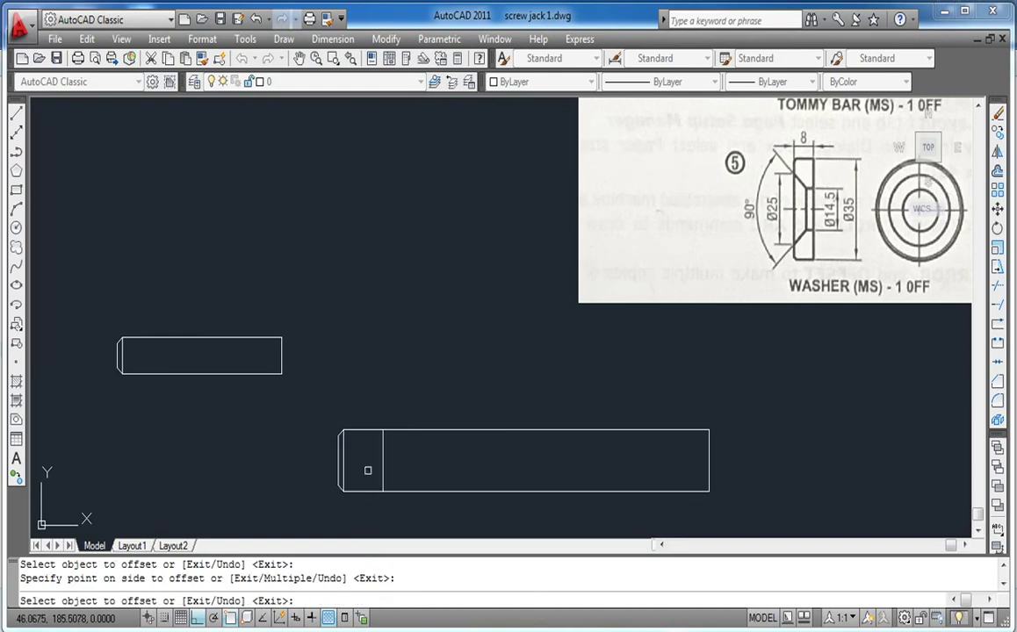
Offset the new vertical line another 15 to the right and erase that second copy
{"action": "left_click", "coordinate": [384, 474]}
{"action": "left_click", "coordinate": [403, 472]}
{"action": "key", "text": "Escape"}
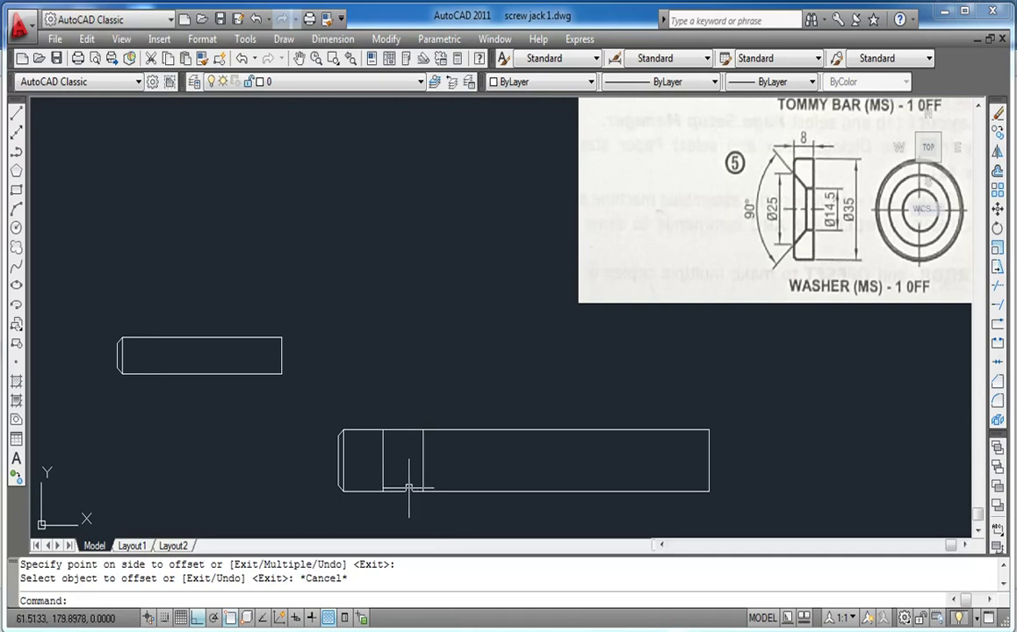
{"action": "scroll", "coordinate": [381, 470], "scroll_direction": "down", "scroll_amount": 2}
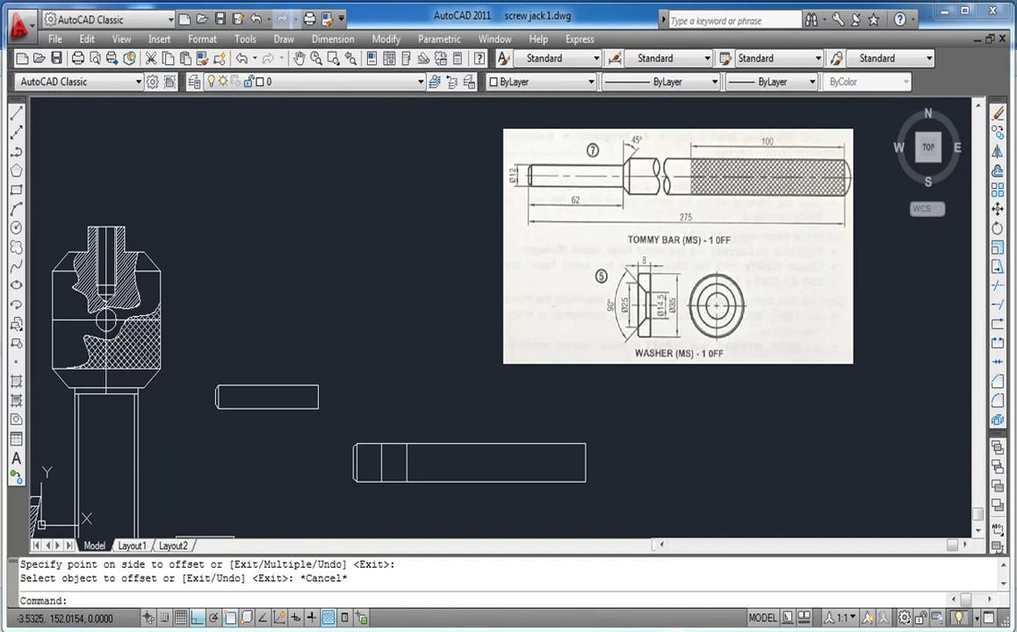
{"action": "left_click", "coordinate": [405, 465]}
{"action": "key", "text": "Delete"}
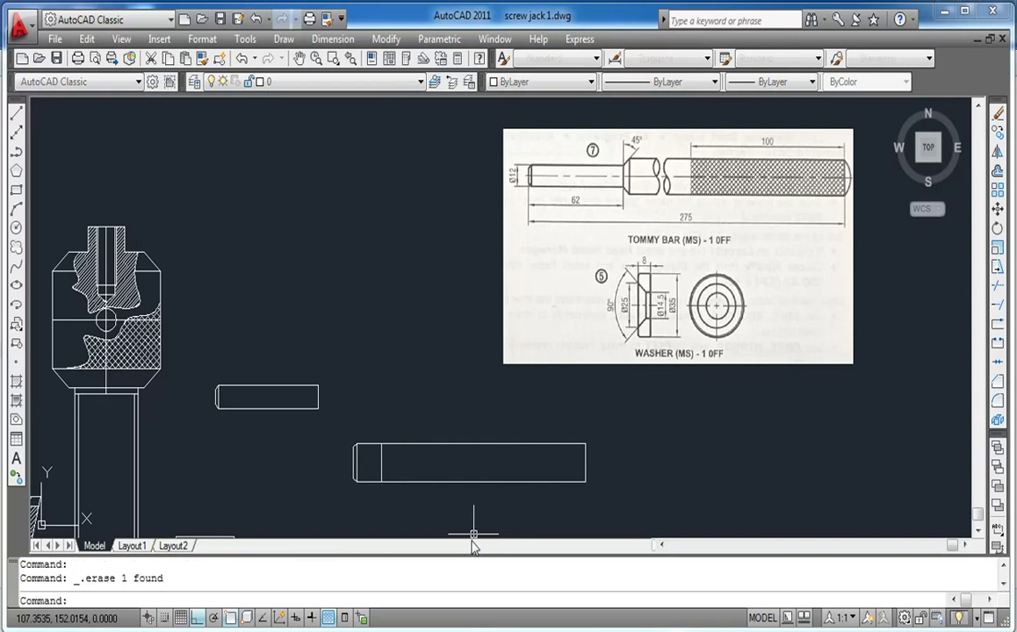
Offset the remaining inner vertical line of the thick section 10 to the right to mark the break gap
{"action": "left_click", "coordinate": [998, 171]}
{"action": "type", "text": "10"}
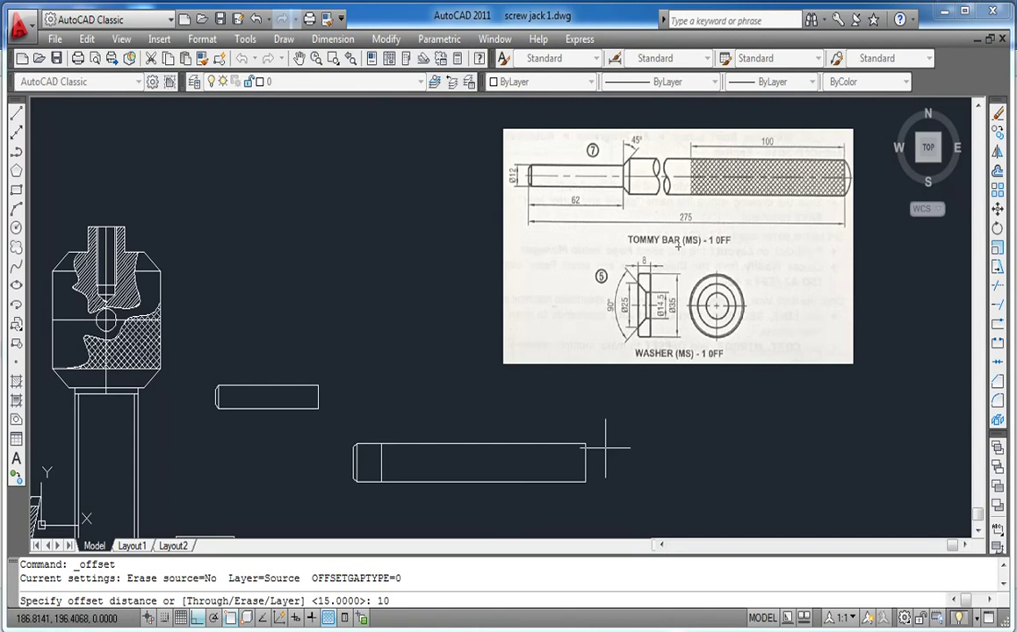
{"action": "key", "text": "Return"}
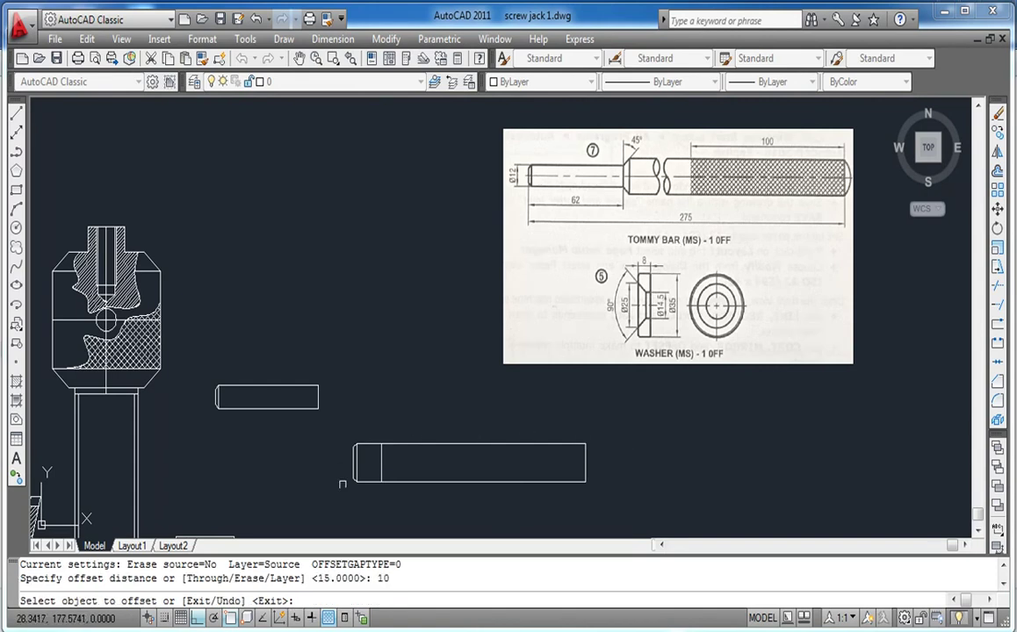
{"action": "left_click", "coordinate": [377, 465]}
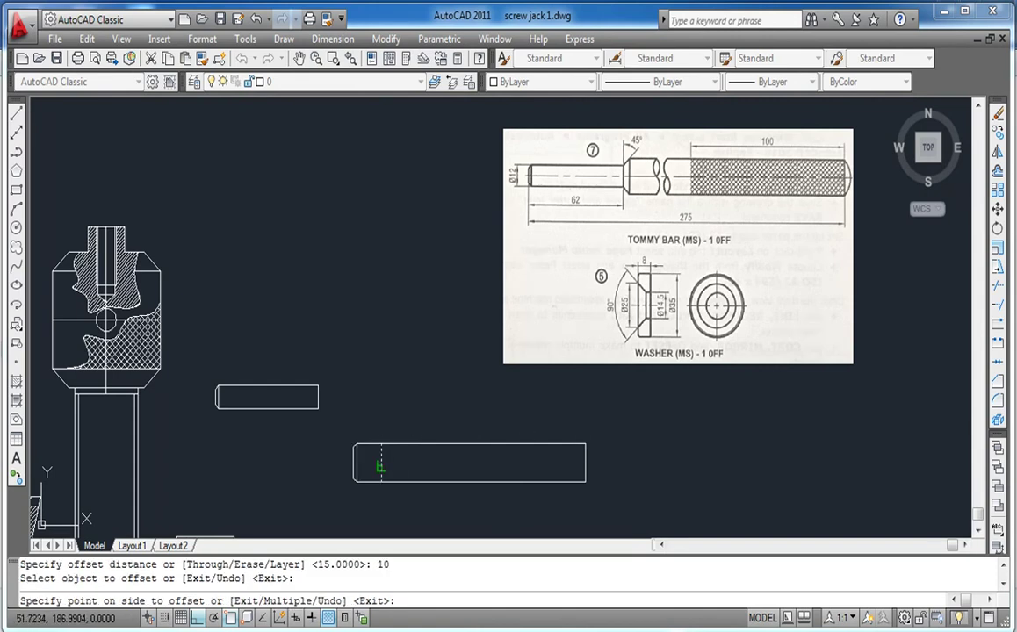
{"action": "left_click", "coordinate": [400, 499]}
{"action": "key", "text": "Return"}
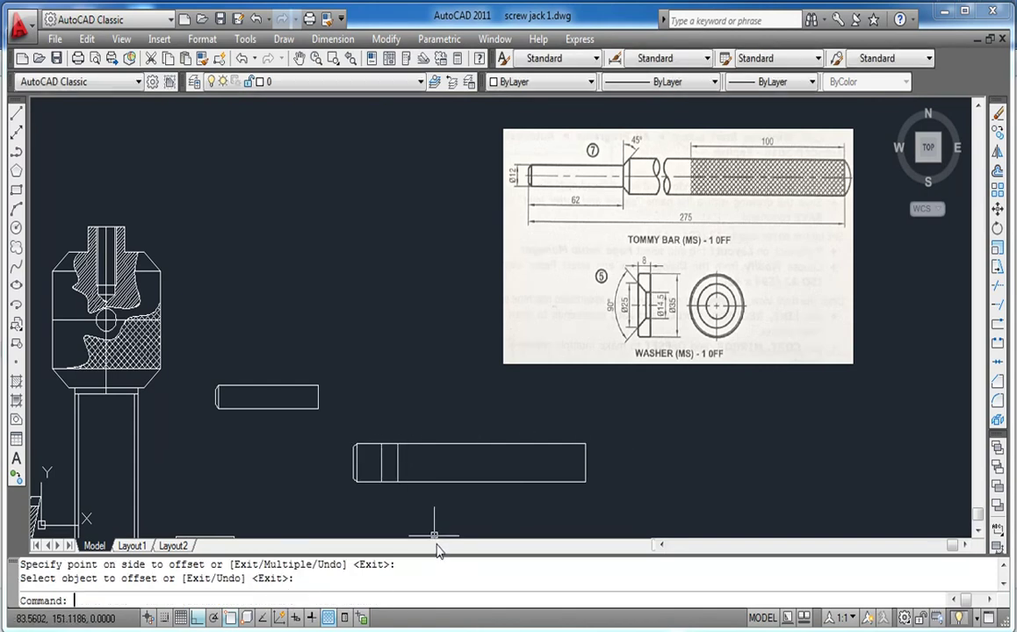
Trim the thick section's upper and lower edges between the two inner vertical lines to open the break gap
{"action": "scroll", "coordinate": [382, 474], "scroll_direction": "up", "scroll_amount": 3}
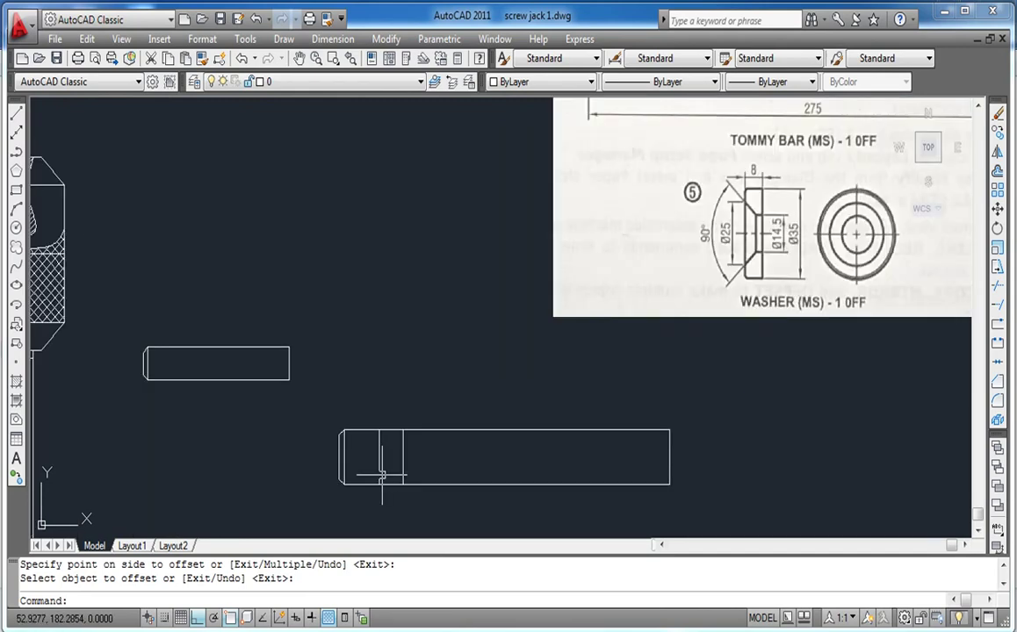
{"action": "type", "text": "tr"}
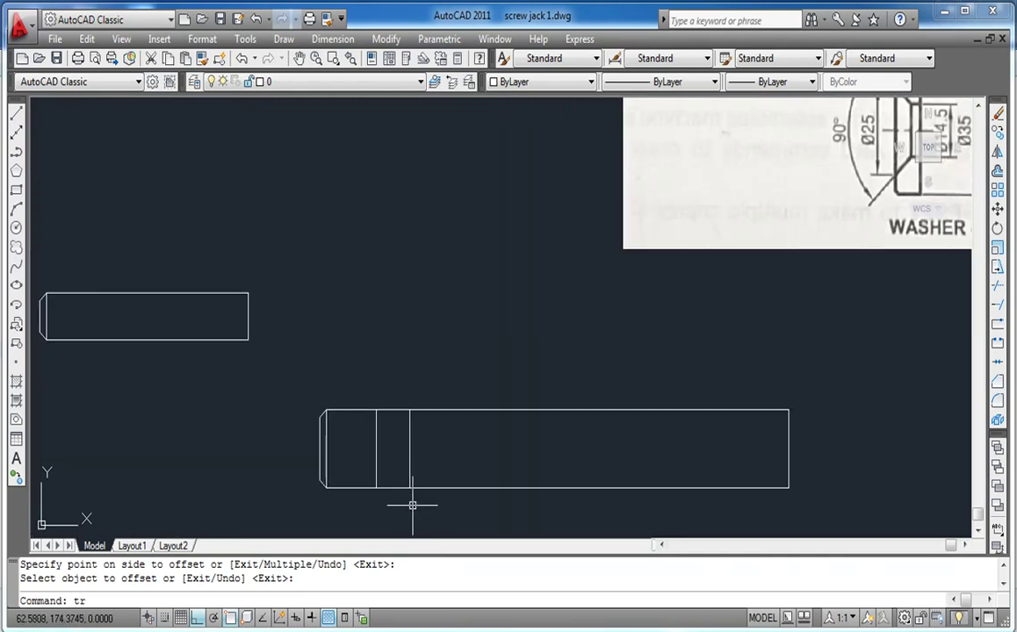
{"action": "key", "text": "Return"}
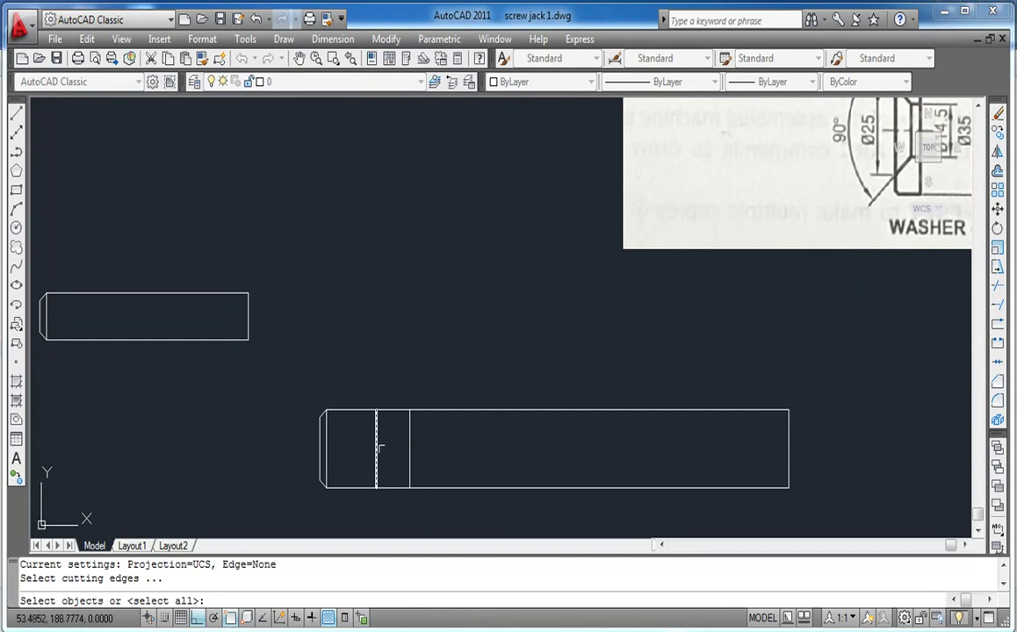
{"action": "key", "text": "Return"}
{"action": "left_click", "coordinate": [392, 410]}
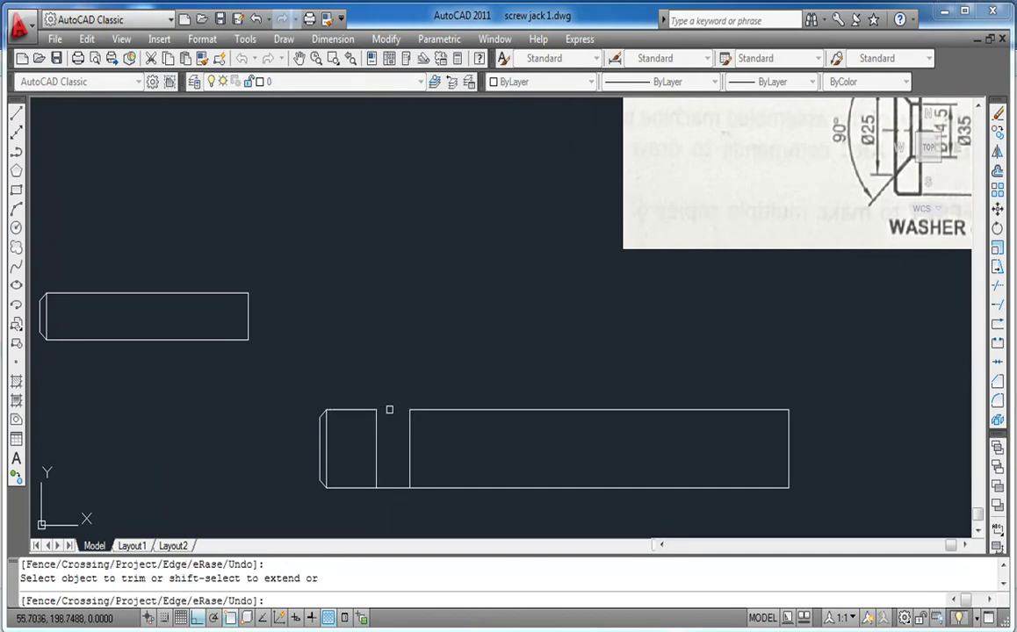
{"action": "left_click", "coordinate": [395, 487]}
{"action": "left_click", "coordinate": [394, 487]}
{"action": "key", "text": "Escape"}
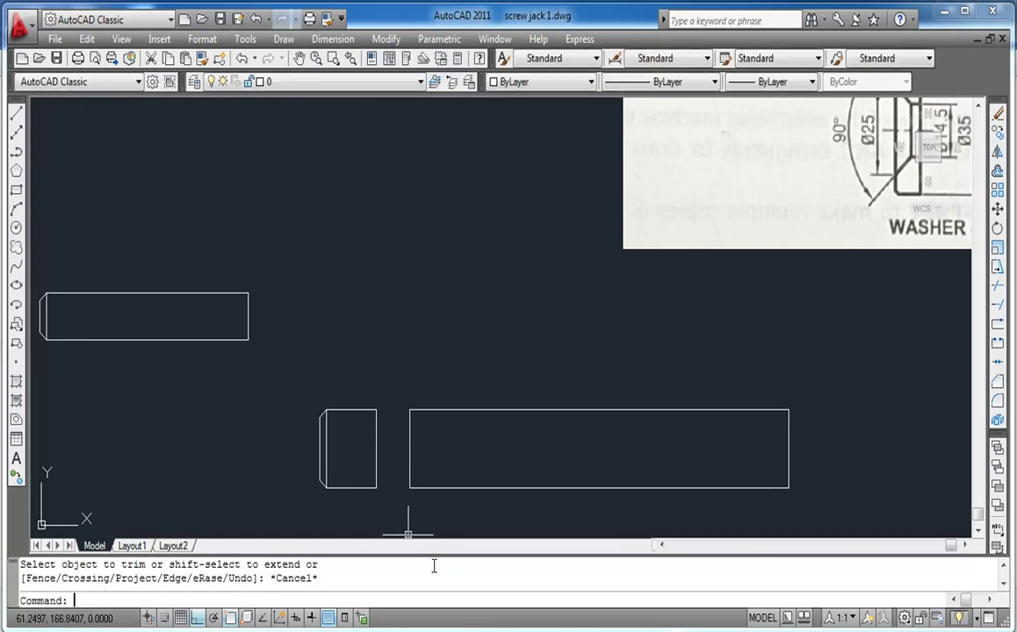
Draw a three-point arc from the upper end of the gap's left line through its midpoint, ending just inside the gap
{"action": "left_click", "coordinate": [17, 211]}
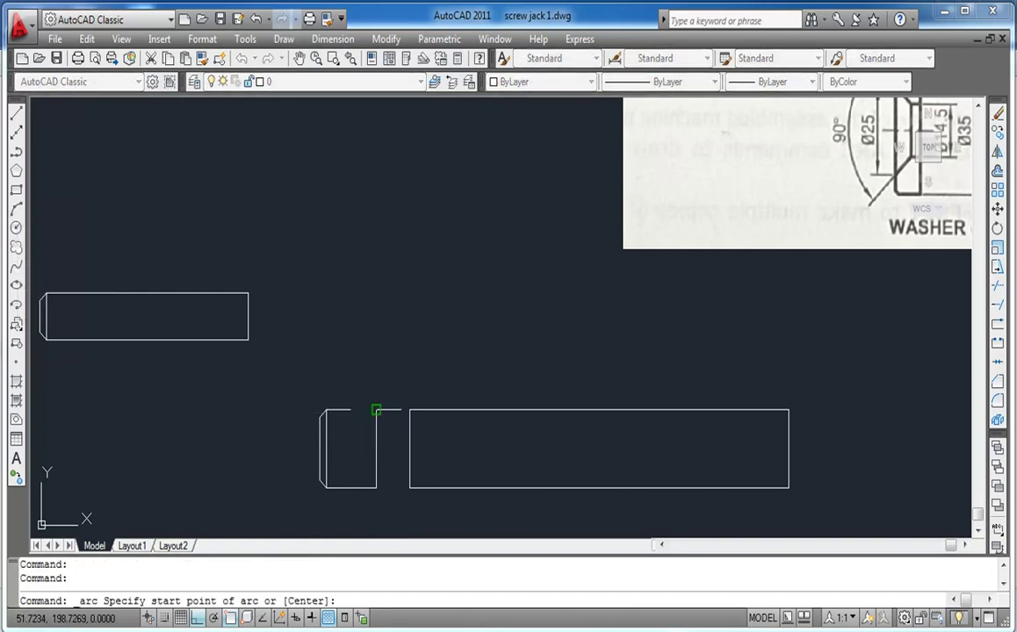
{"action": "left_click", "coordinate": [376, 408]}
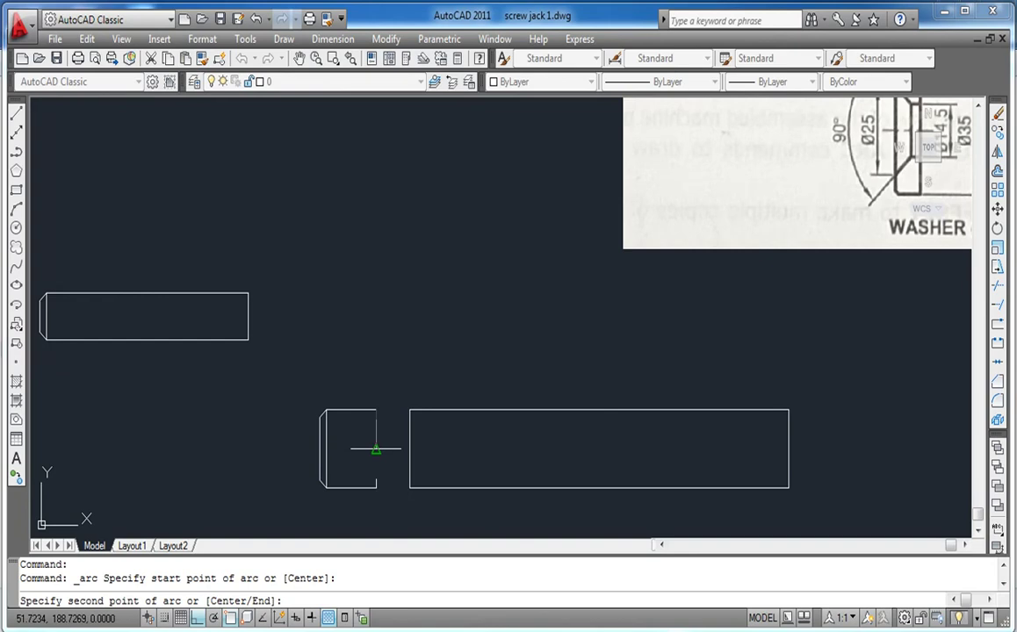
{"action": "left_click", "coordinate": [376, 450]}
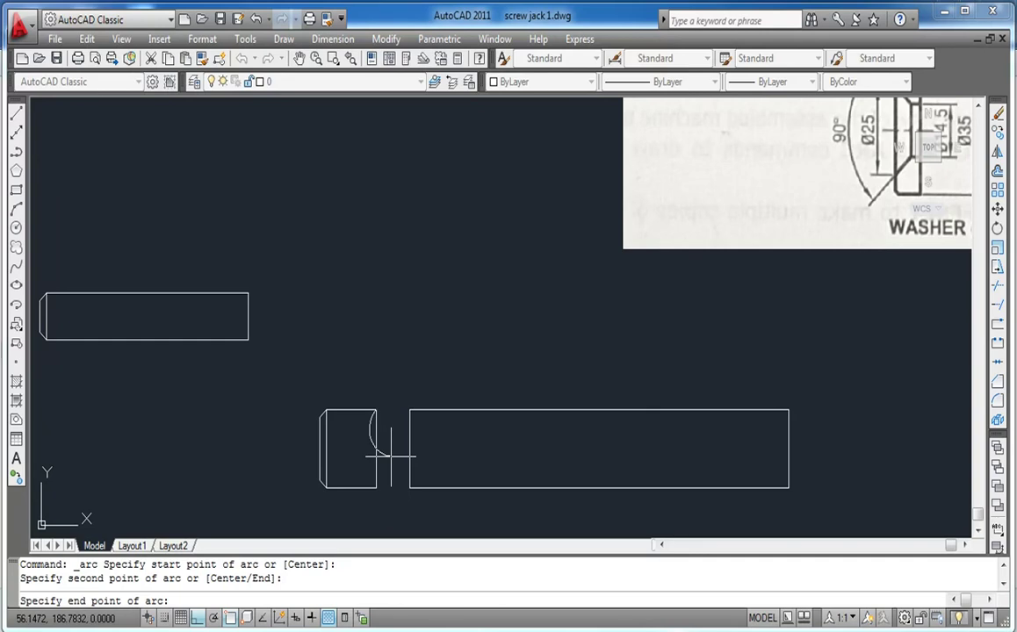
{"action": "left_click", "coordinate": [391, 455]}
{"action": "key", "text": "Return"}
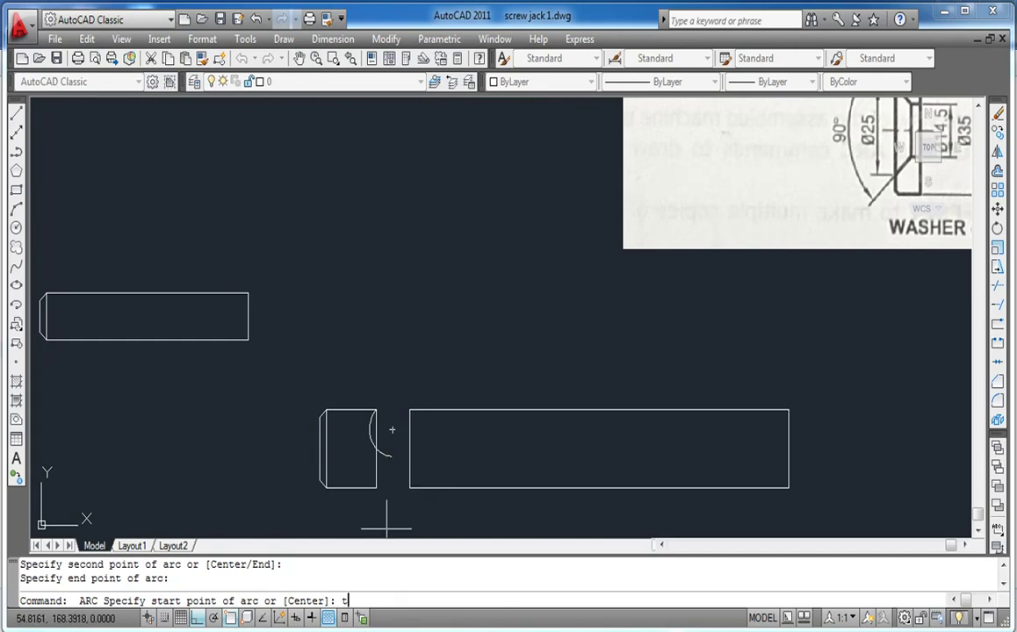
{"action": "key", "text": "Return"}
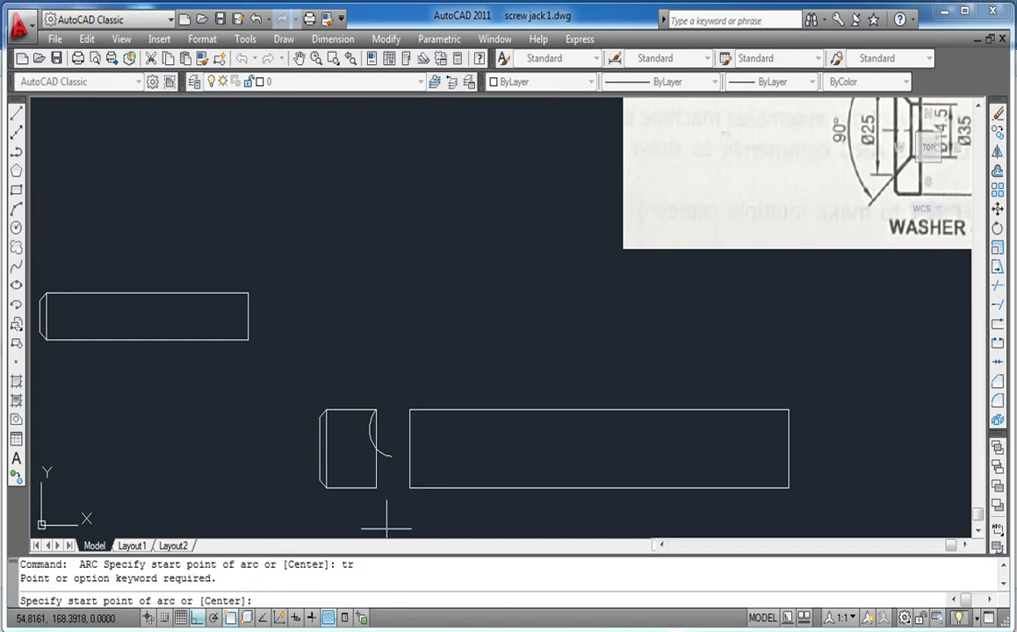
{"action": "key", "text": "Return"}
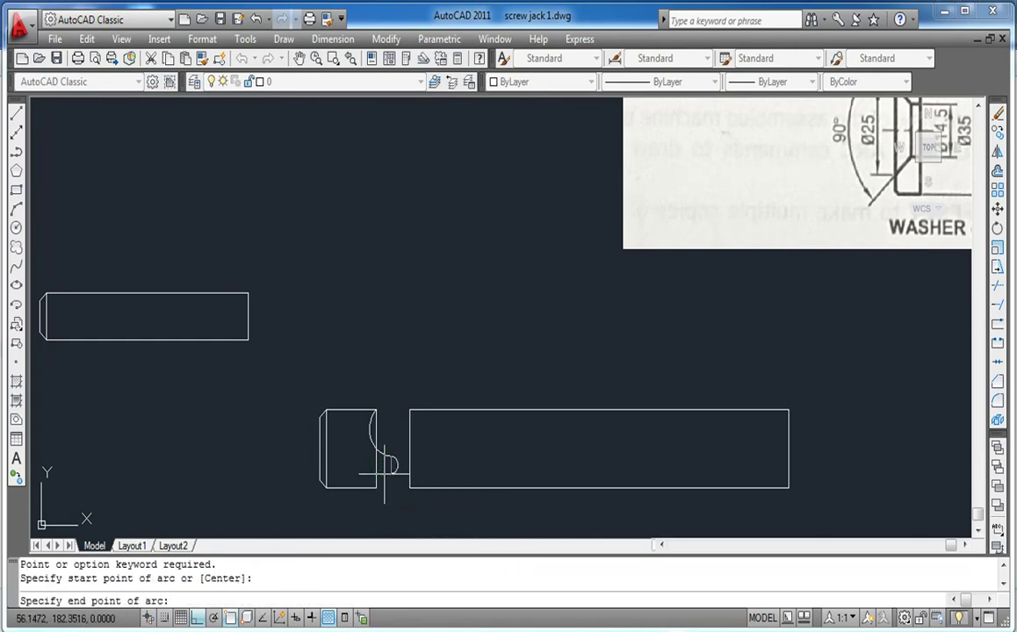
{"action": "key", "text": "Escape"}
{"action": "key", "text": "Escape"}
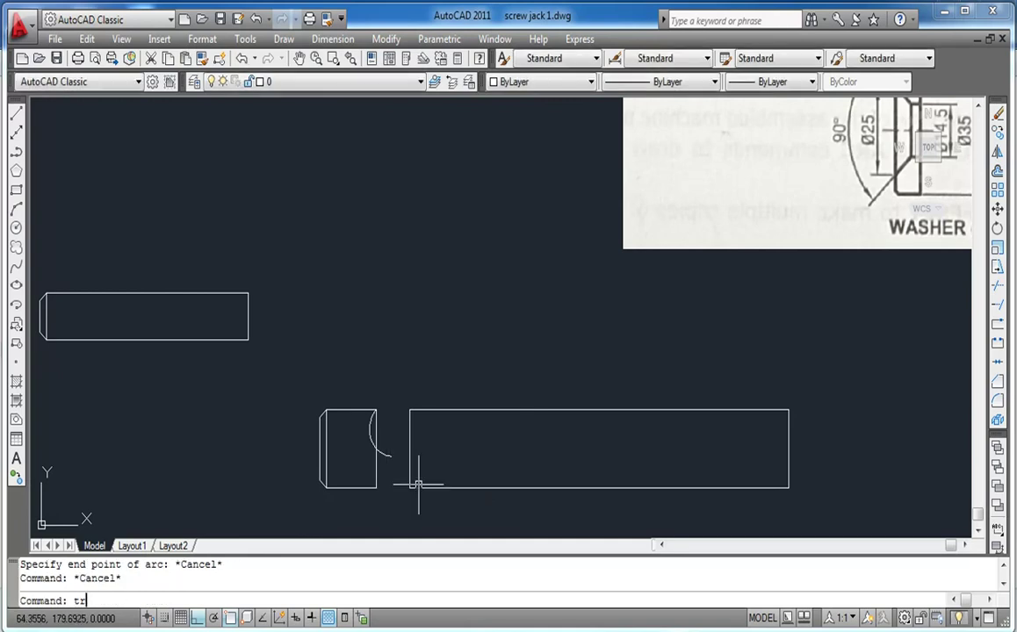
Trim the arc's tail that extends into the gap back to the gap's left vertical line
{"action": "type", "text": "tr"}
{"action": "key", "text": "Return"}
{"action": "key", "text": "Return"}
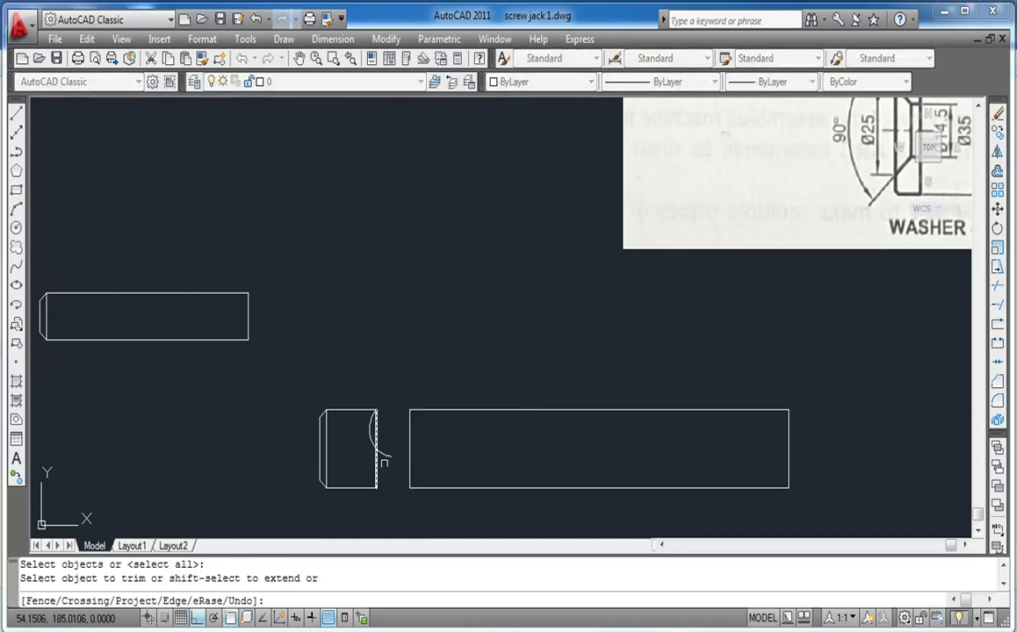
{"action": "left_click", "coordinate": [385, 453]}
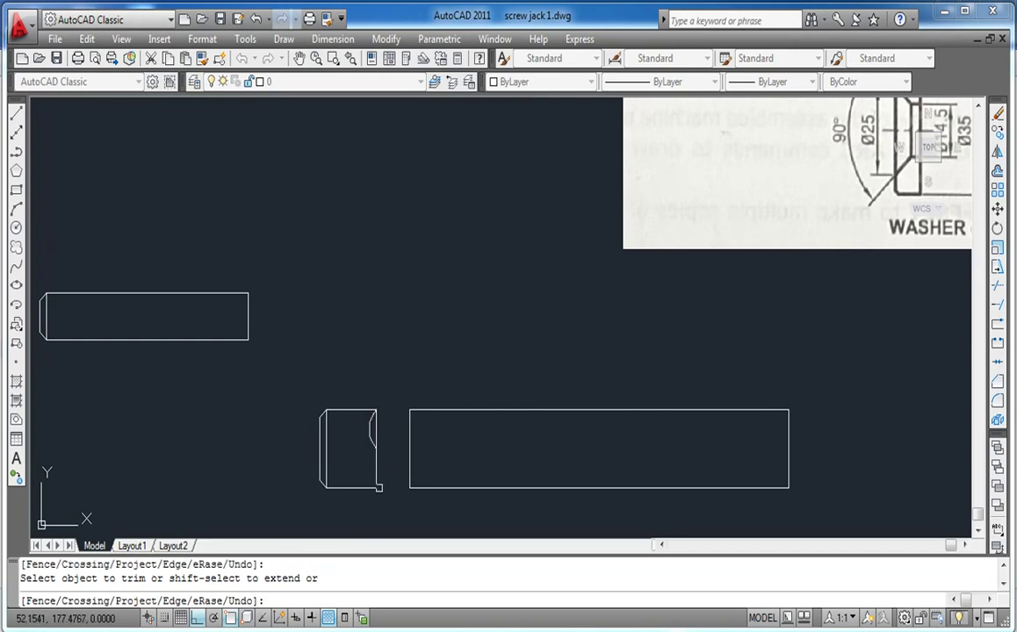
{"action": "scroll", "coordinate": [375, 416], "scroll_direction": "up", "scroll_amount": 3}
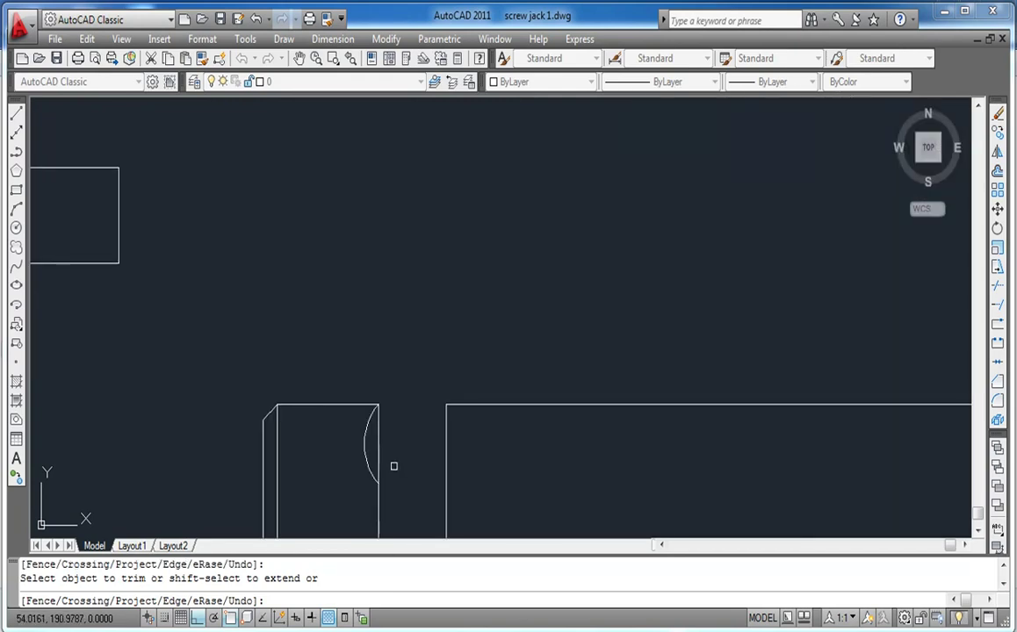
{"action": "scroll", "coordinate": [402, 445], "scroll_direction": "down", "scroll_amount": 2}
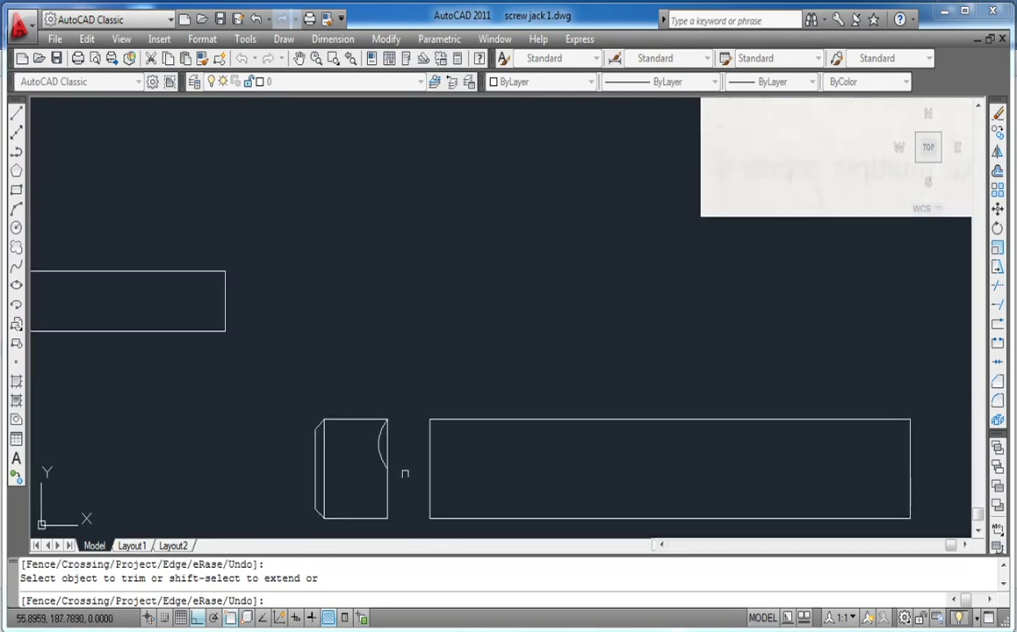
{"action": "middle_click_drag", "start_coordinate": [406, 480], "coordinate": [400, 438]}
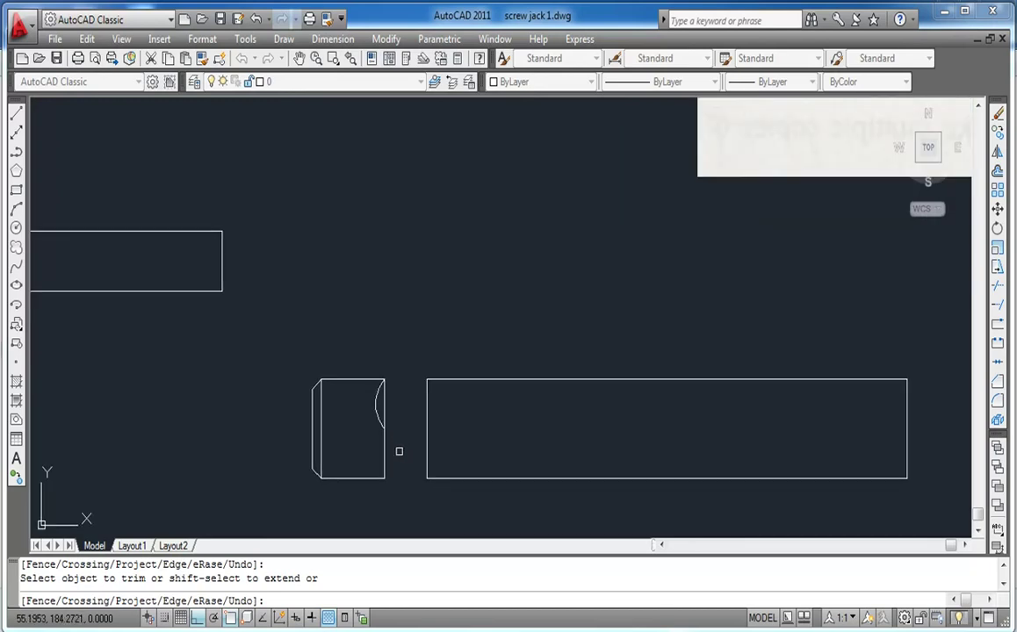
{"action": "scroll", "coordinate": [399, 452], "scroll_direction": "up", "scroll_amount": 2}
{"action": "key", "text": "Escape"}
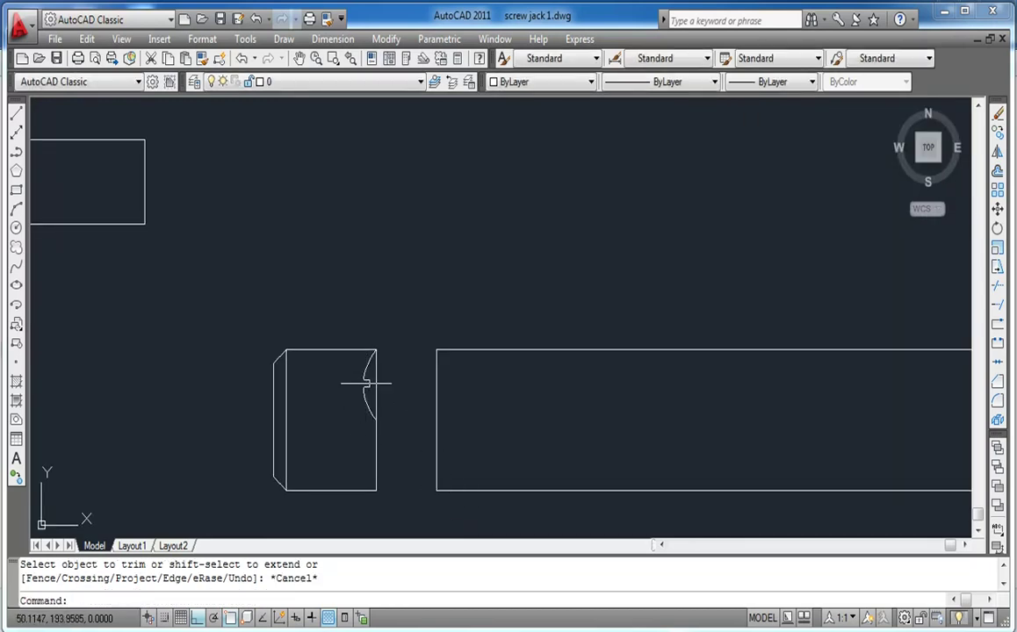
Mirror the break arc downward about a horizontal line through its lower end, keeping the original arc
{"action": "left_click", "coordinate": [998, 152]}
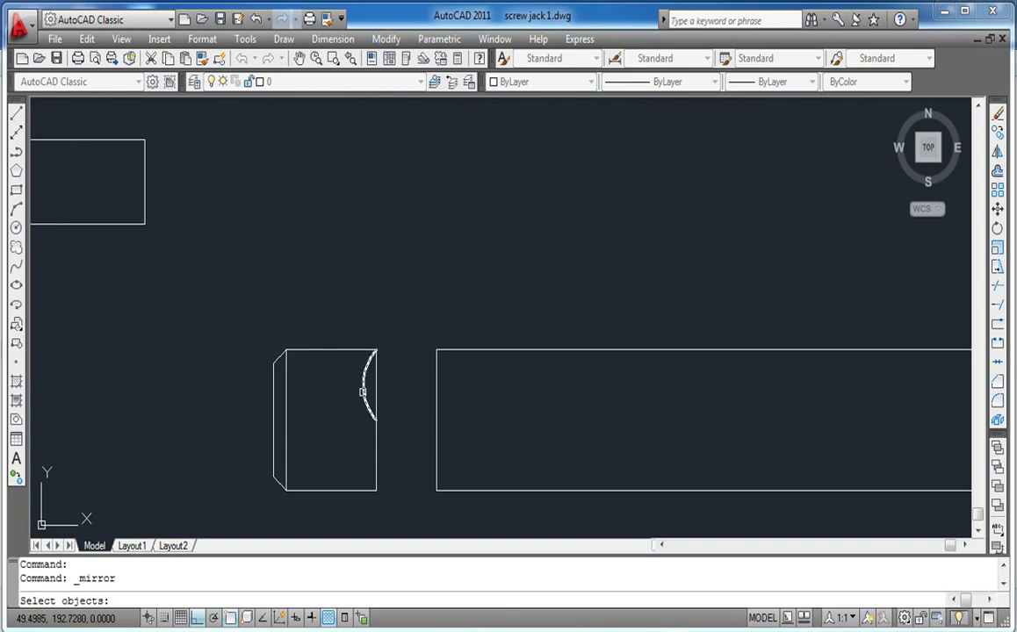
{"action": "left_click", "coordinate": [365, 391]}
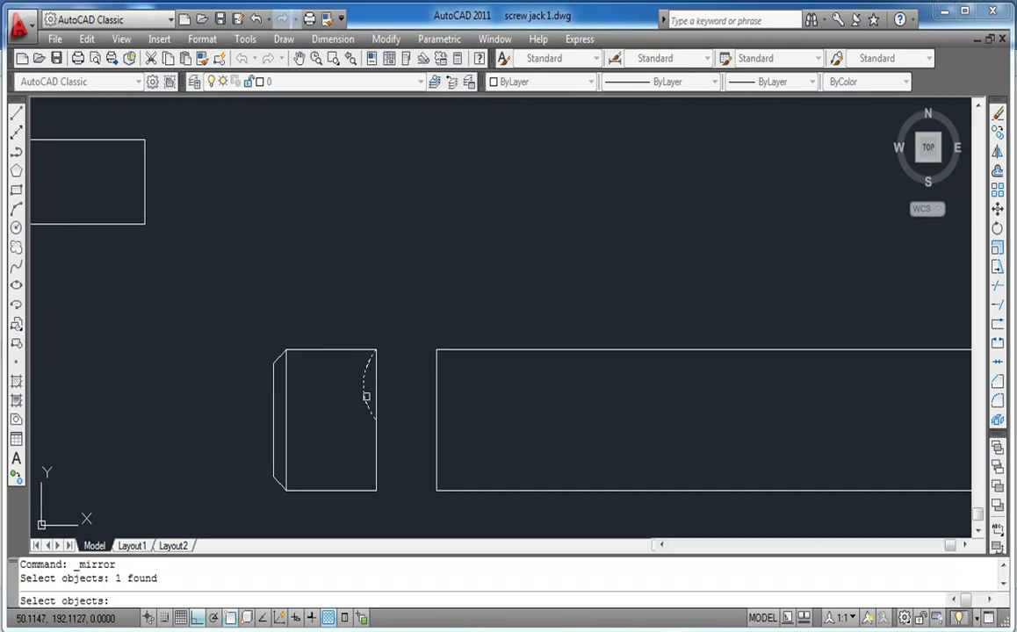
{"action": "key", "text": "Return"}
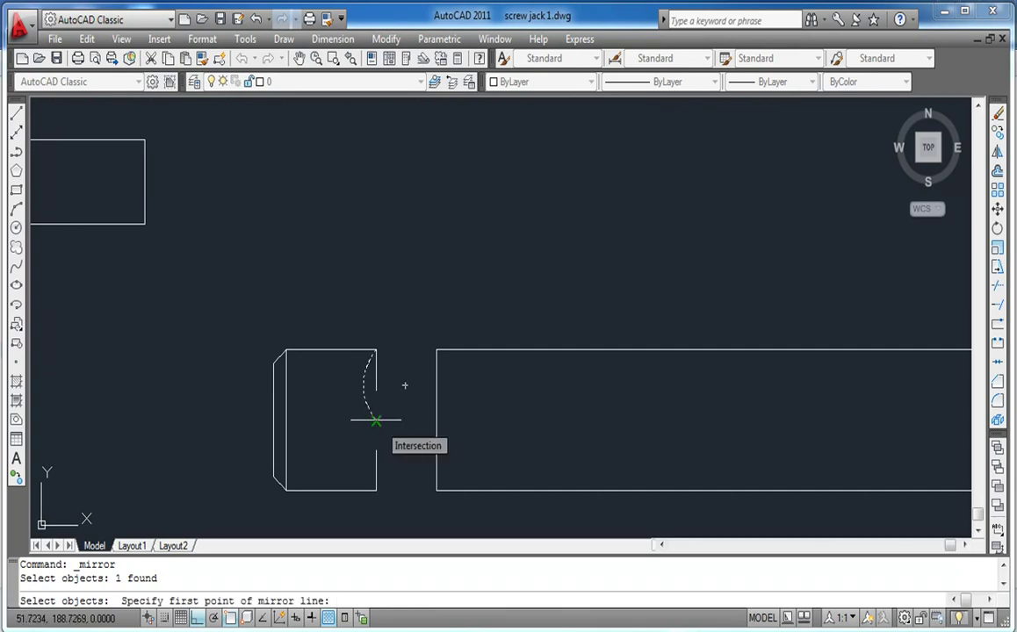
{"action": "left_click", "coordinate": [376, 419]}
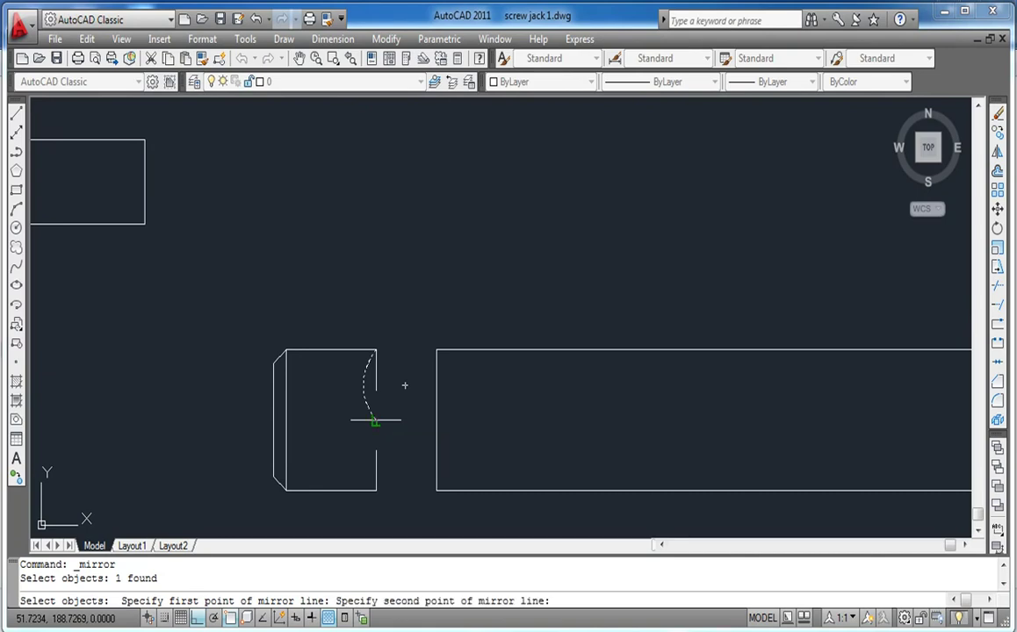
{"action": "left_click", "coordinate": [436, 428]}
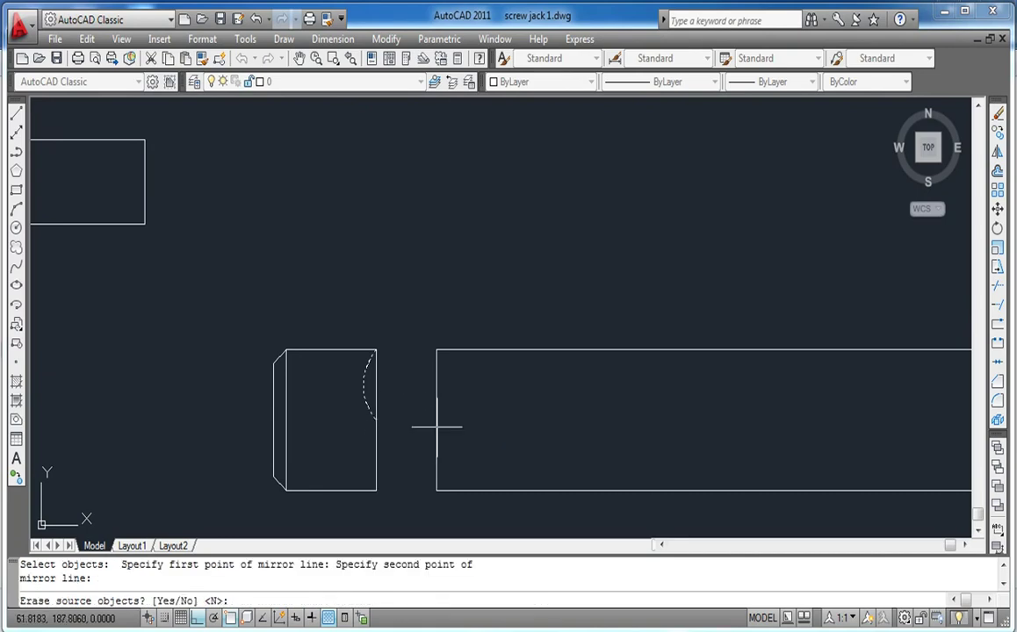
{"action": "key", "text": "Return"}
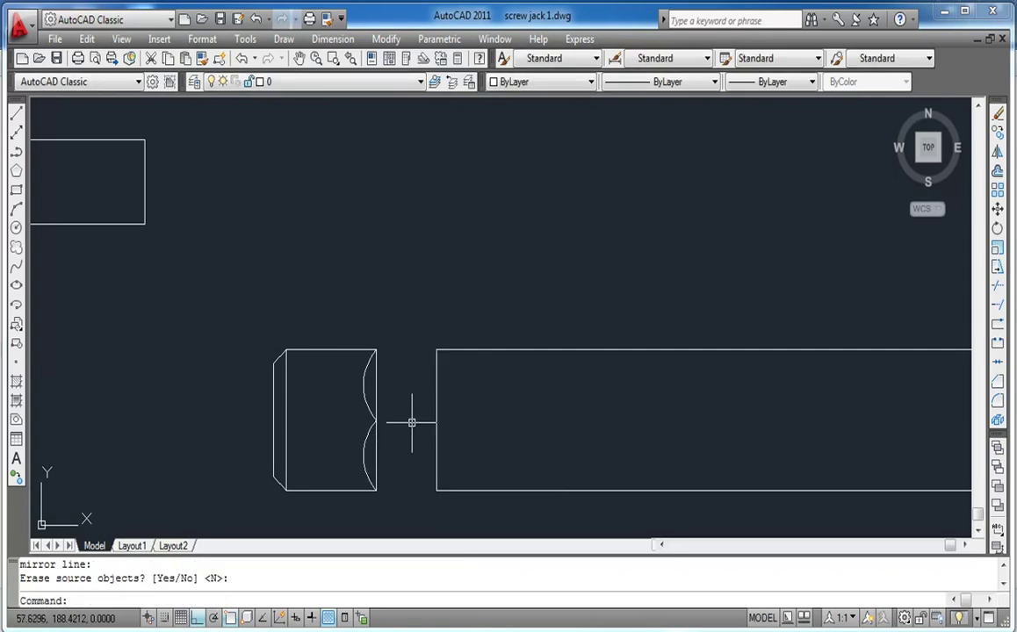
Mirror the upper break arc across the gap's left vertical line, keeping the original arc
{"action": "key", "text": "Return"}
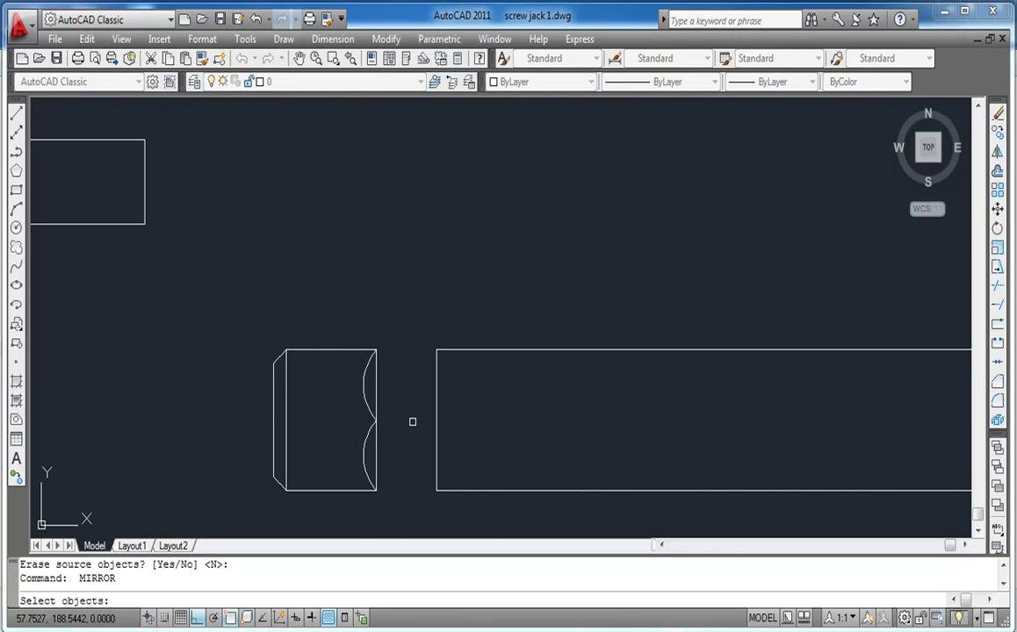
{"action": "left_click", "coordinate": [365, 390]}
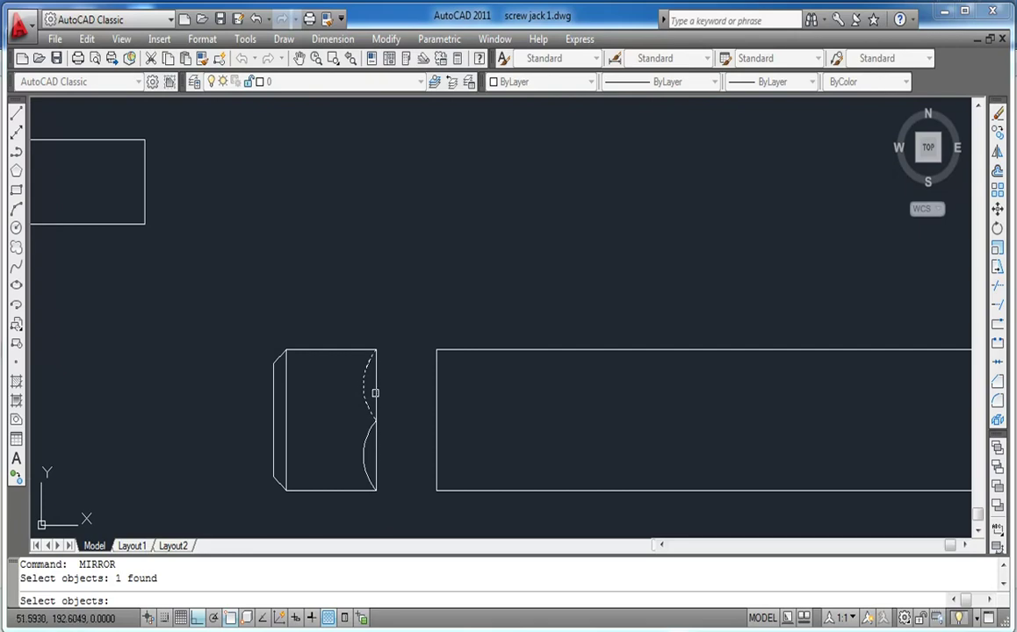
{"action": "key", "text": "Return"}
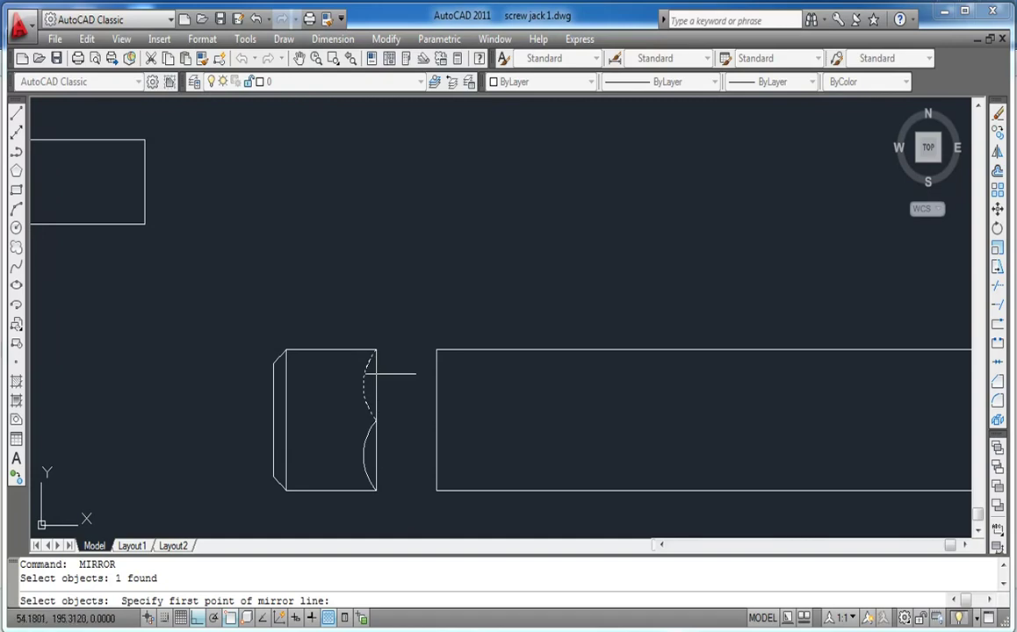
{"action": "left_click", "coordinate": [377, 350]}
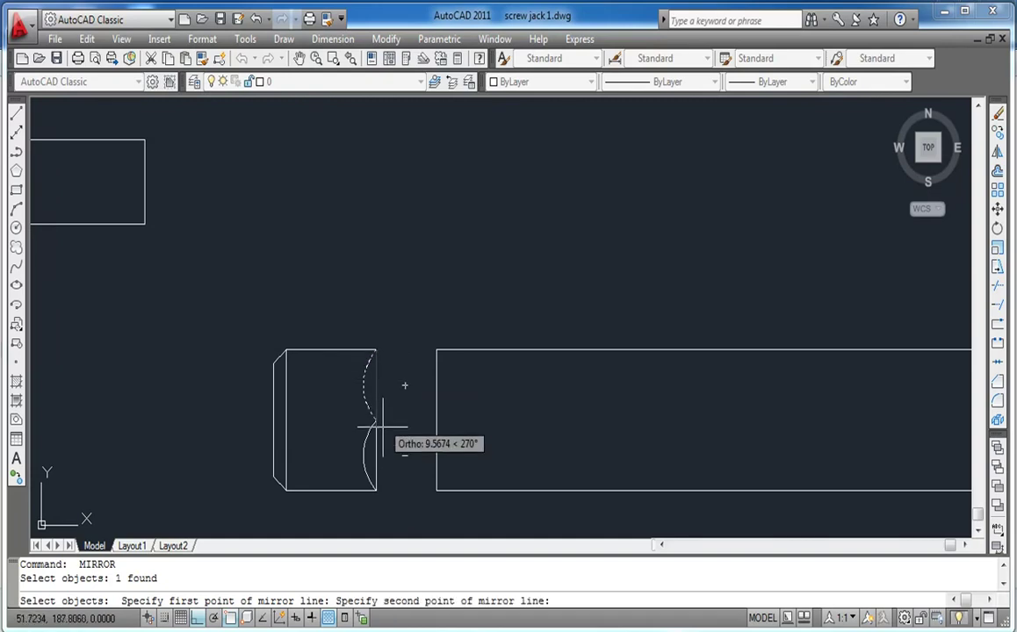
{"action": "left_click", "coordinate": [376, 493]}
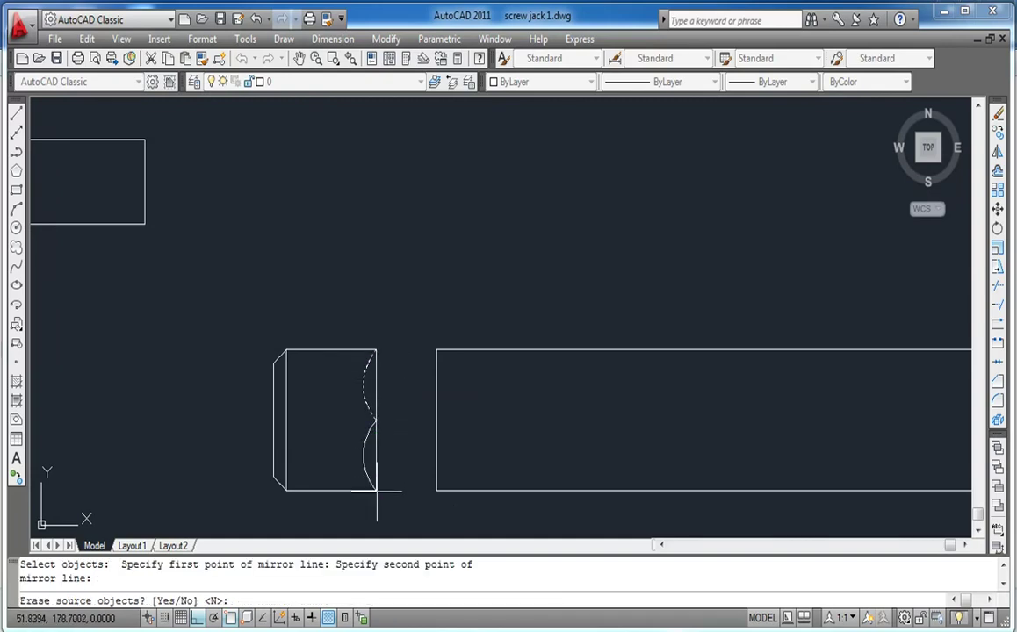
{"action": "key", "text": "Return"}
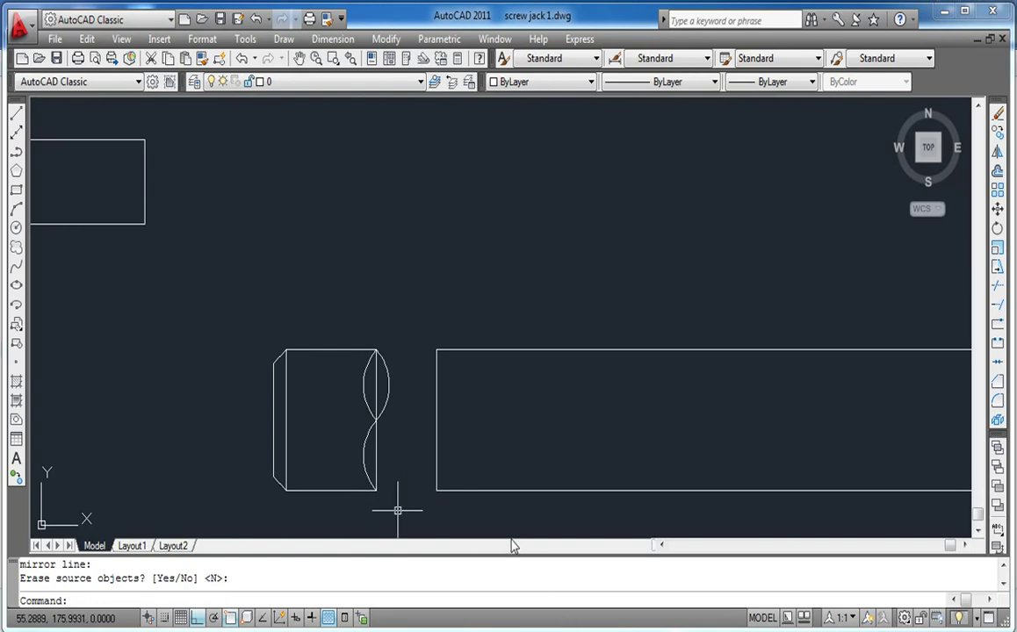
{"action": "left_click", "coordinate": [383, 406]}
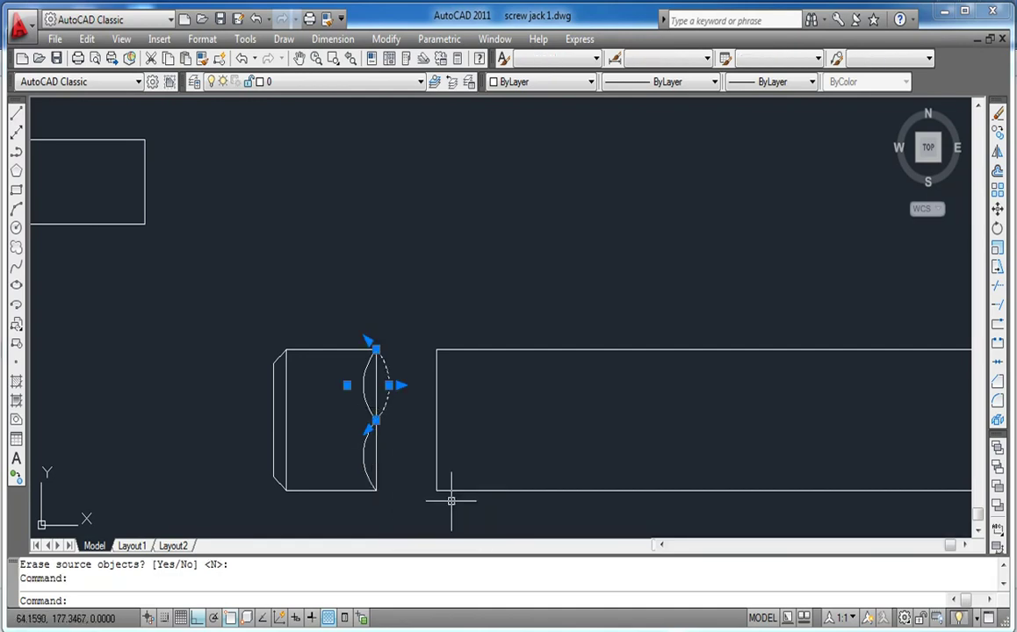
{"action": "key", "text": "Escape"}
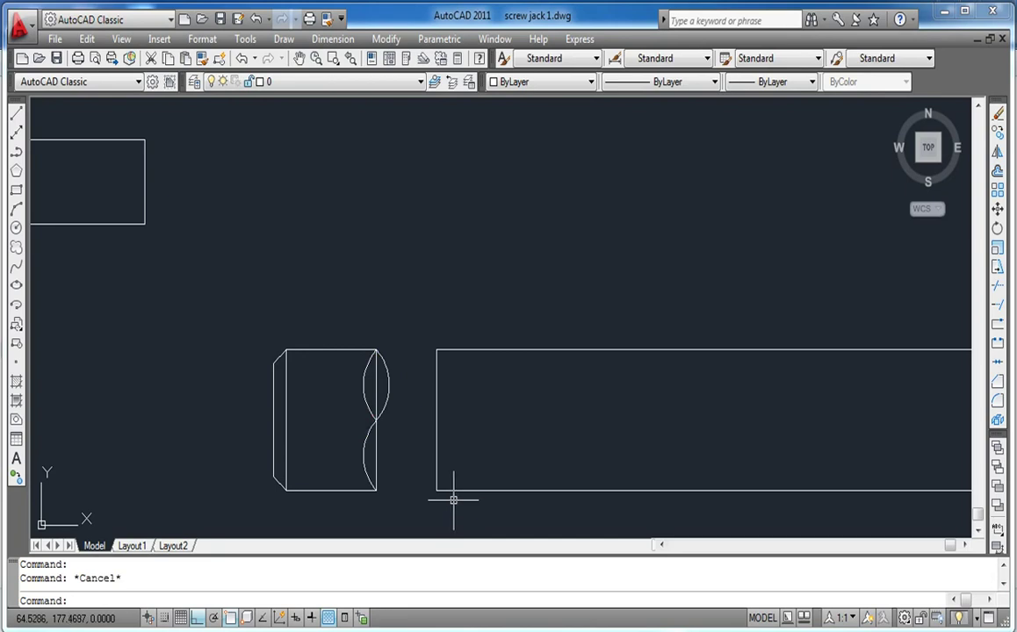
Mirror the lower break arc across the gap's left vertical line, keeping the original arc
{"action": "type", "text": "mi"}
{"action": "key", "text": "Return"}
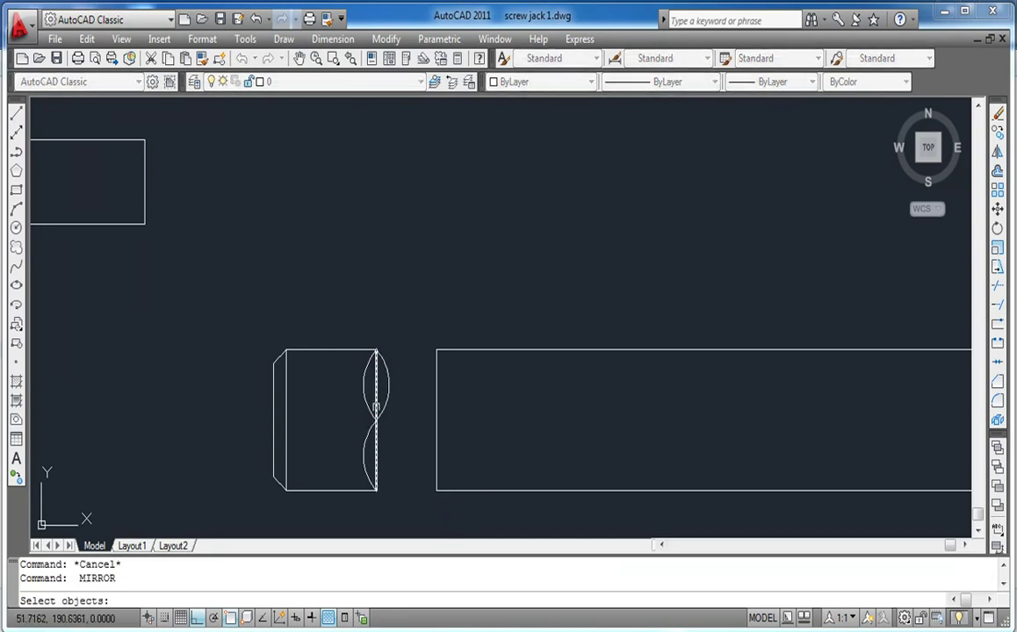
{"action": "left_click", "coordinate": [363, 452]}
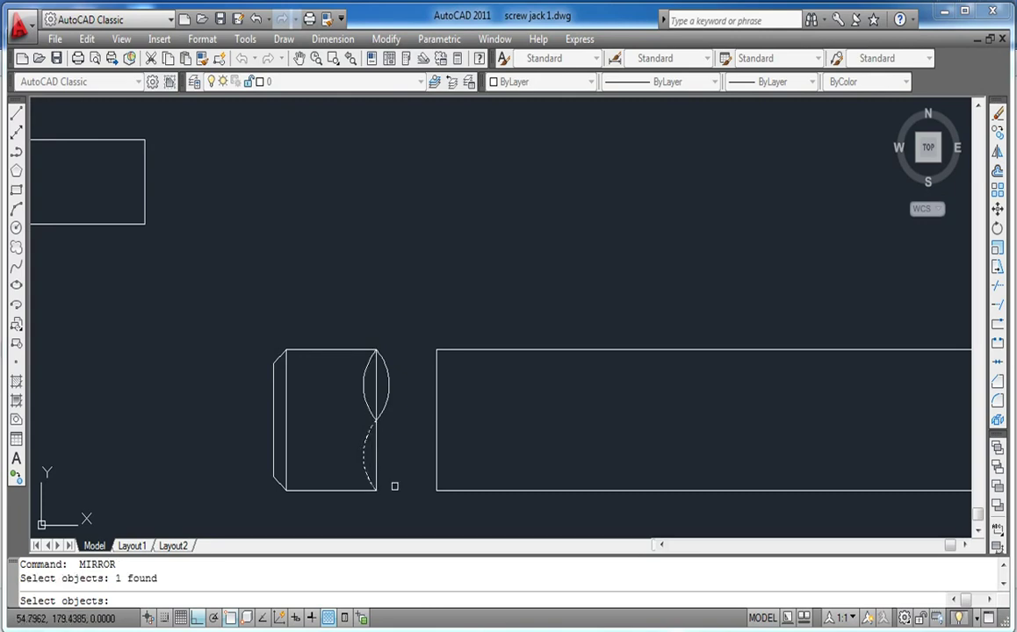
{"action": "key", "text": "Return"}
{"action": "left_click", "coordinate": [375, 420]}
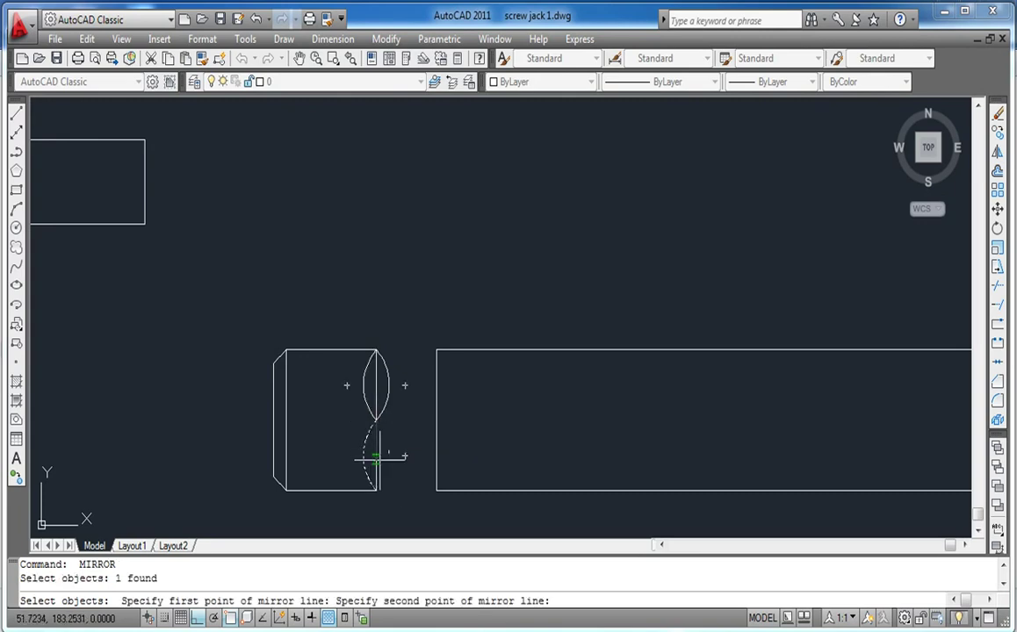
{"action": "left_click", "coordinate": [376, 492]}
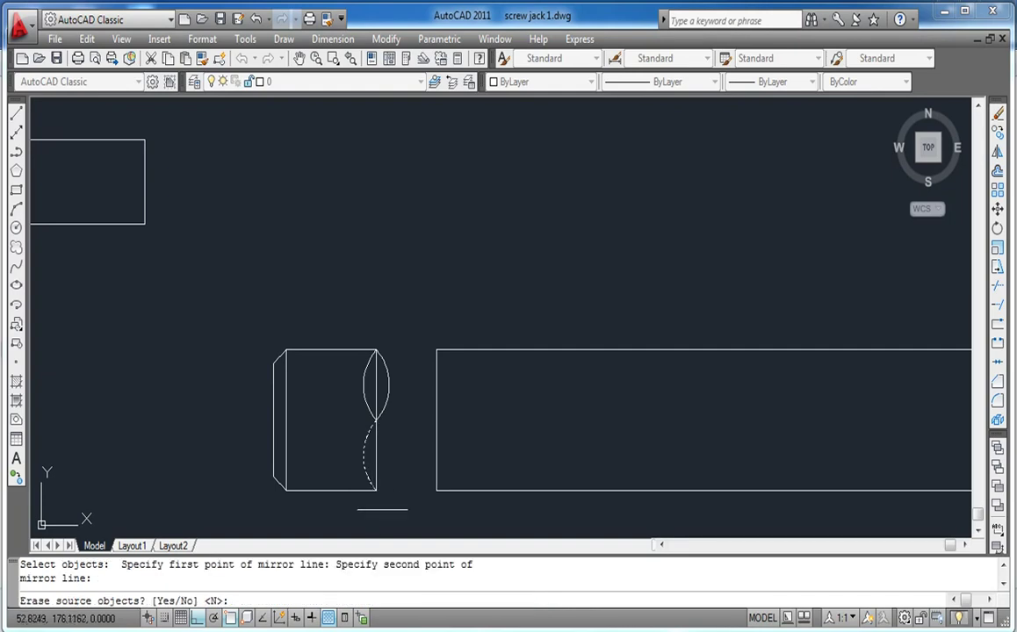
{"action": "key", "text": "Return"}
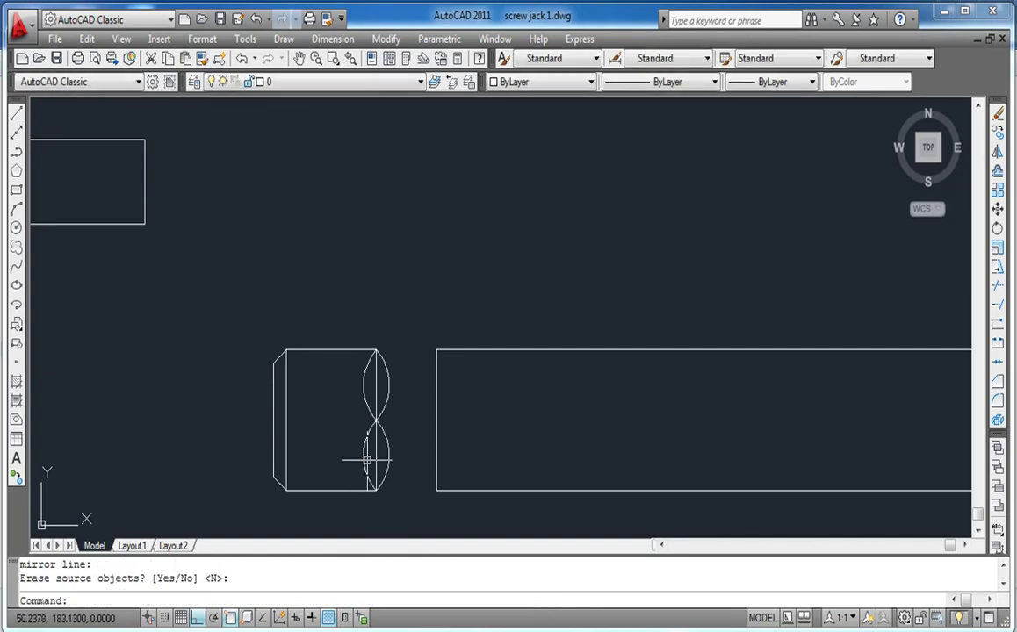
Erase the lower arc that bulges away from the gap and the gap's left vertical line
{"action": "left_click", "coordinate": [365, 457]}
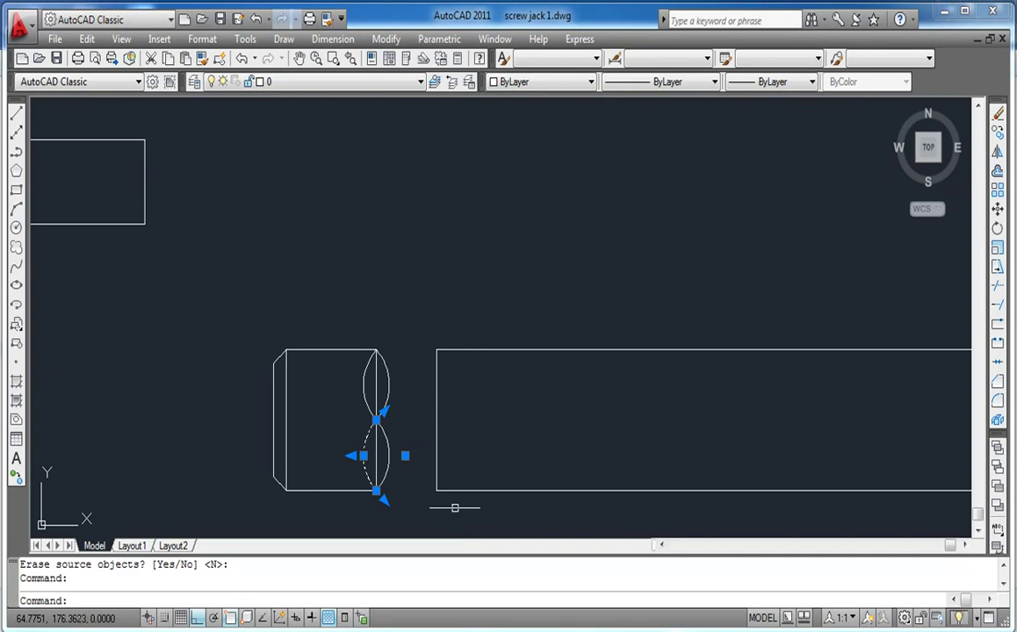
{"action": "key", "text": "Delete"}
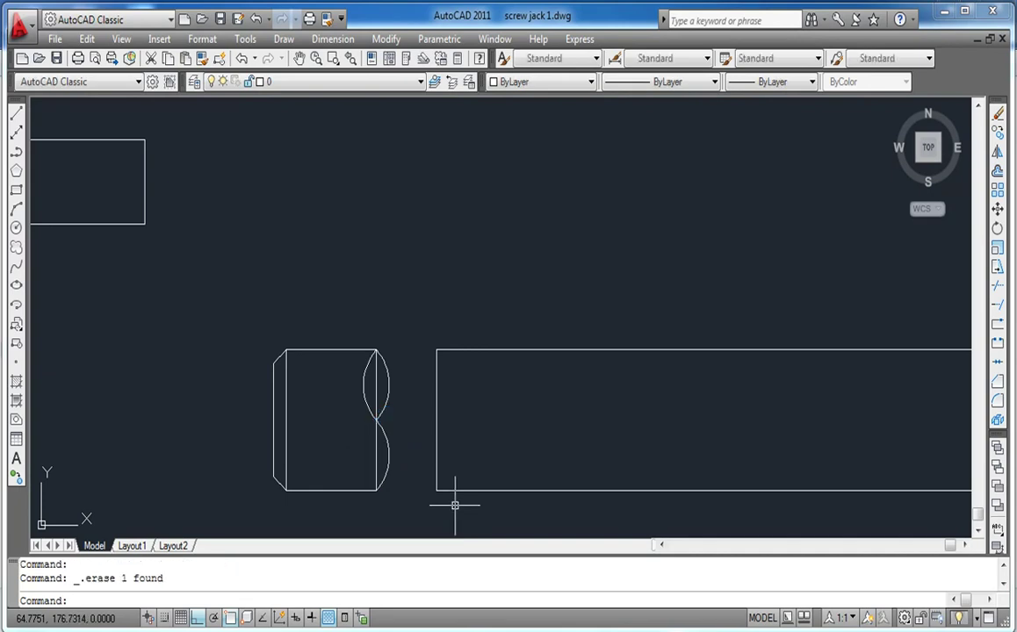
{"action": "left_click", "coordinate": [376, 449]}
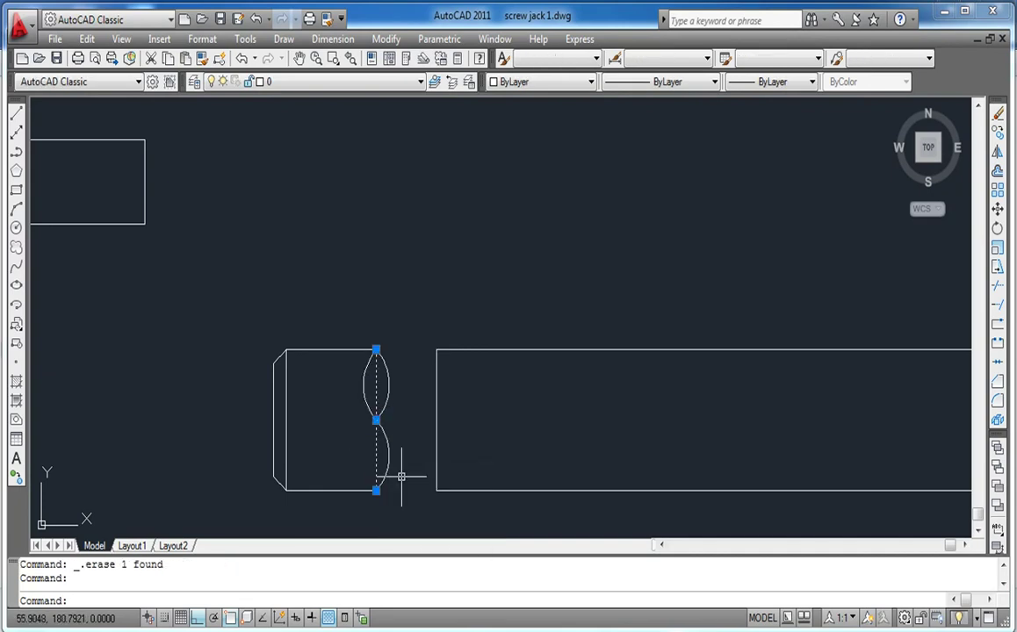
{"action": "key", "text": "Delete"}
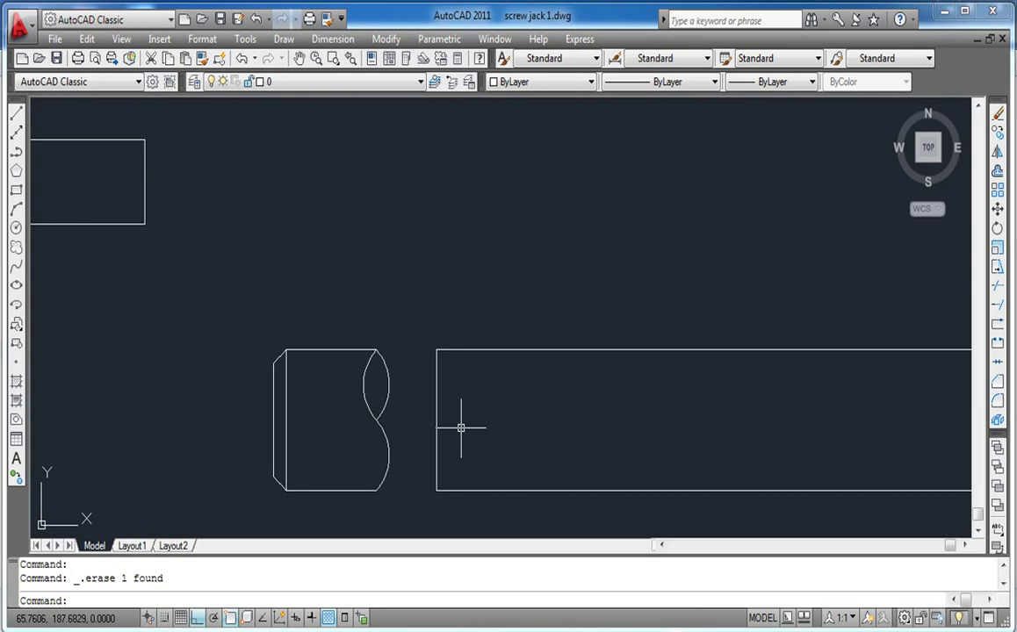
Copy the three break arcs from their upper end to the upper end of the gap's right line, and erase the copy's upper arc bulging away from the gap
{"action": "left_click", "coordinate": [406, 487]}
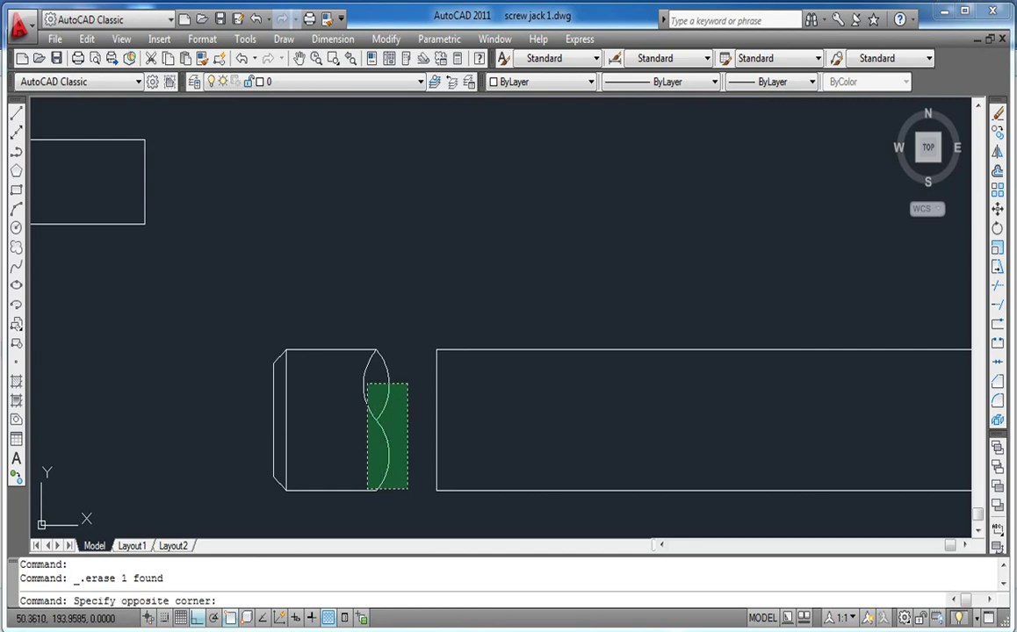
{"action": "left_click", "coordinate": [356, 362]}
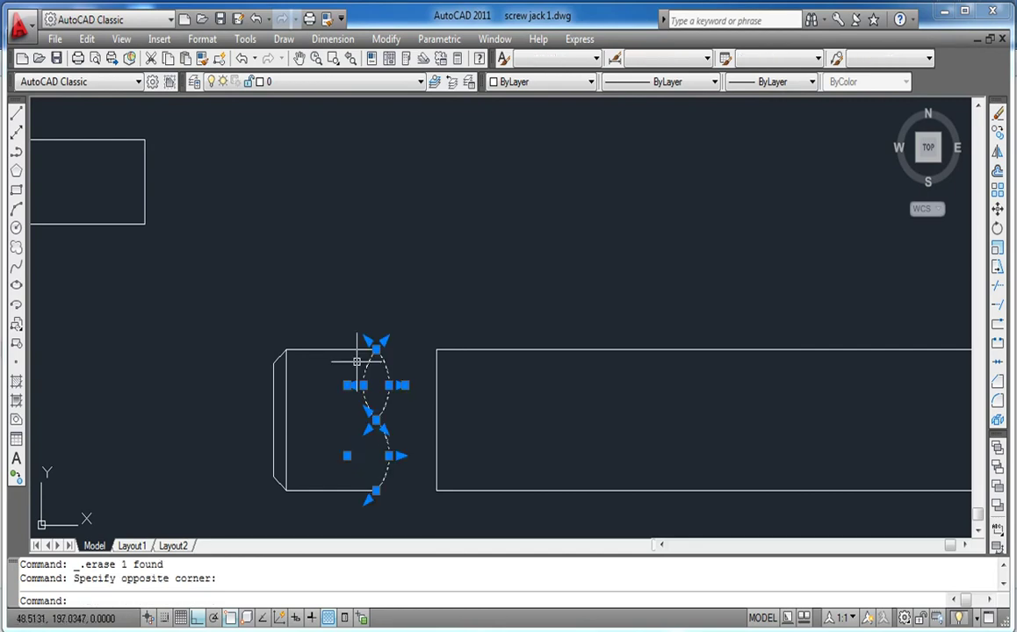
{"action": "right_click", "coordinate": [374, 275]}
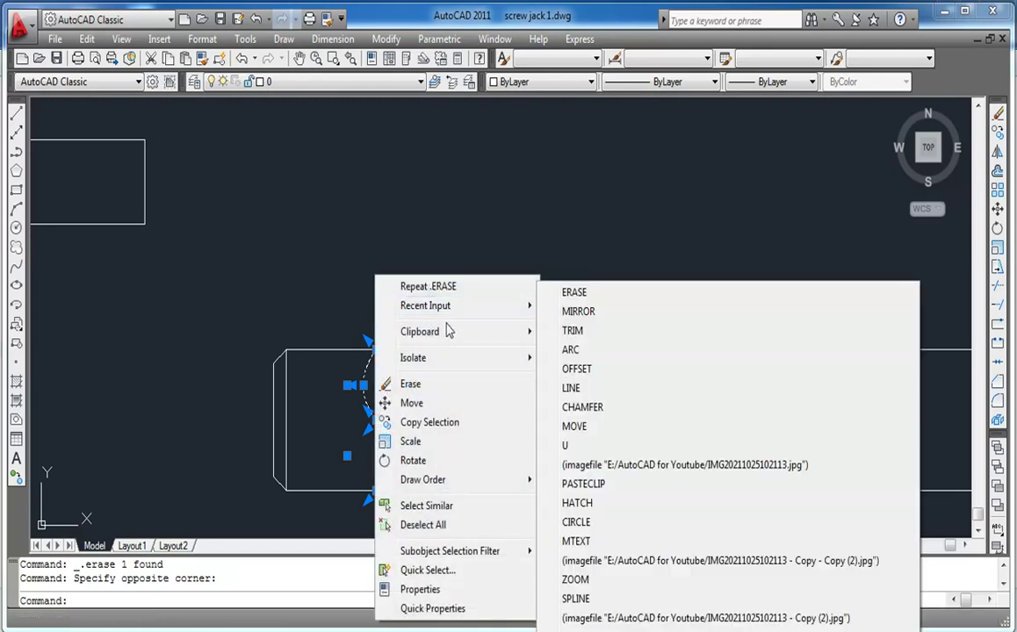
{"action": "left_click", "coordinate": [440, 424]}
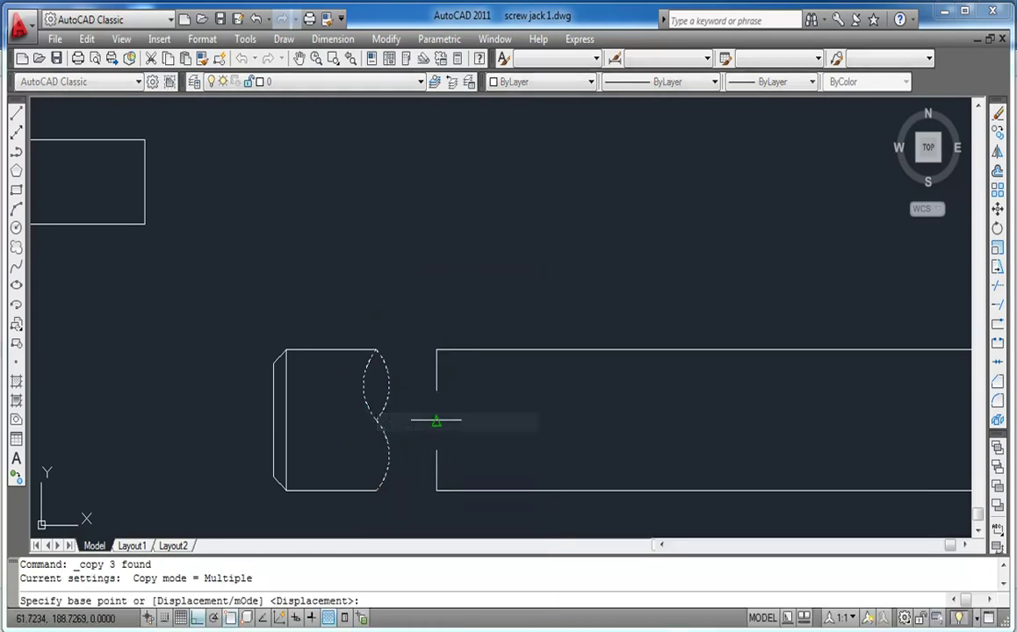
{"action": "left_click", "coordinate": [376, 350]}
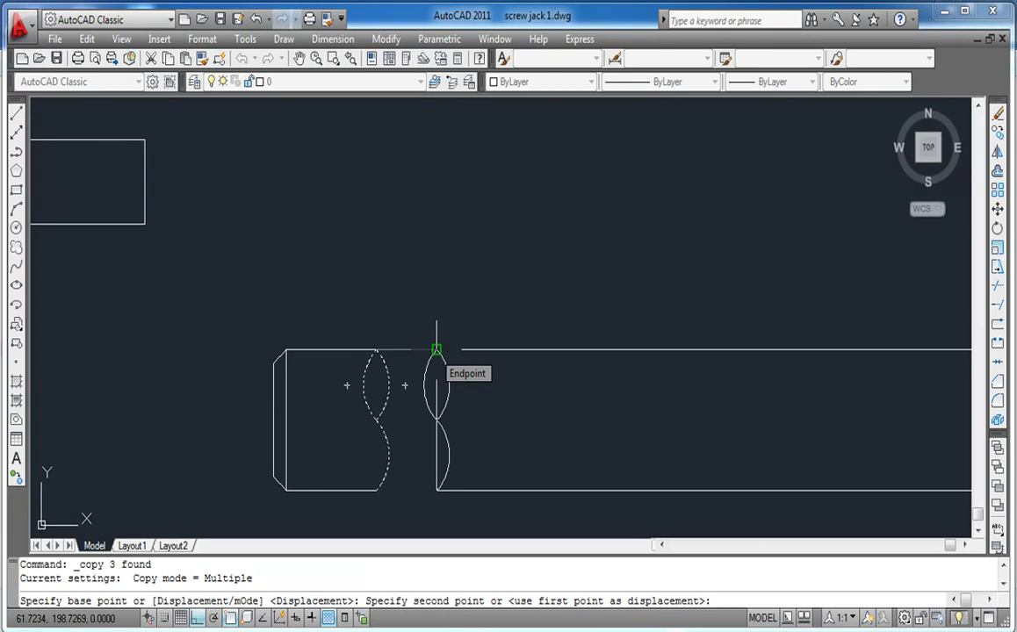
{"action": "left_click", "coordinate": [436, 350]}
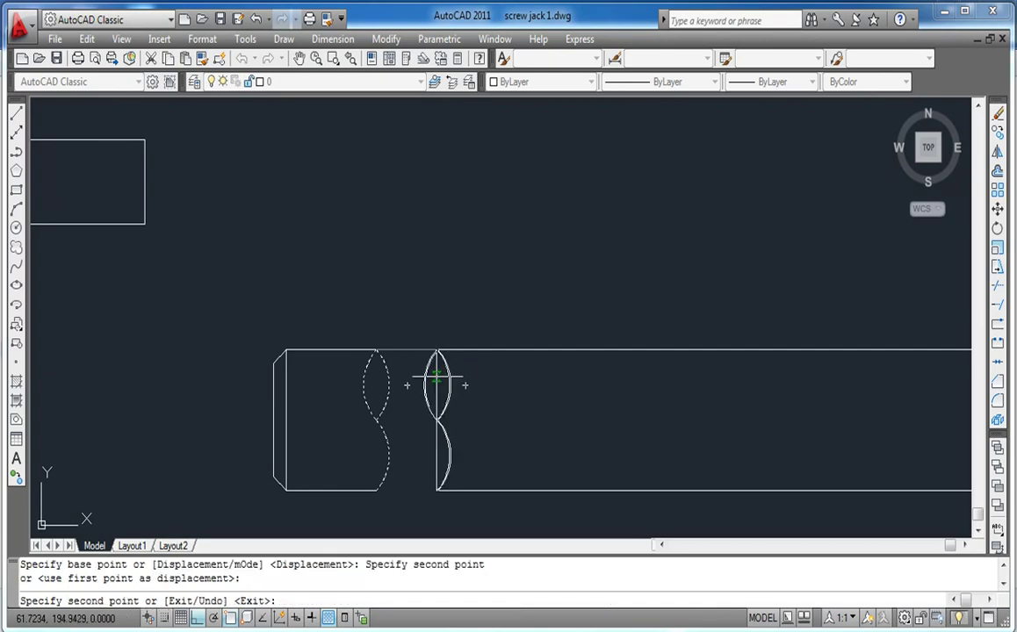
{"action": "left_click", "coordinate": [436, 376]}
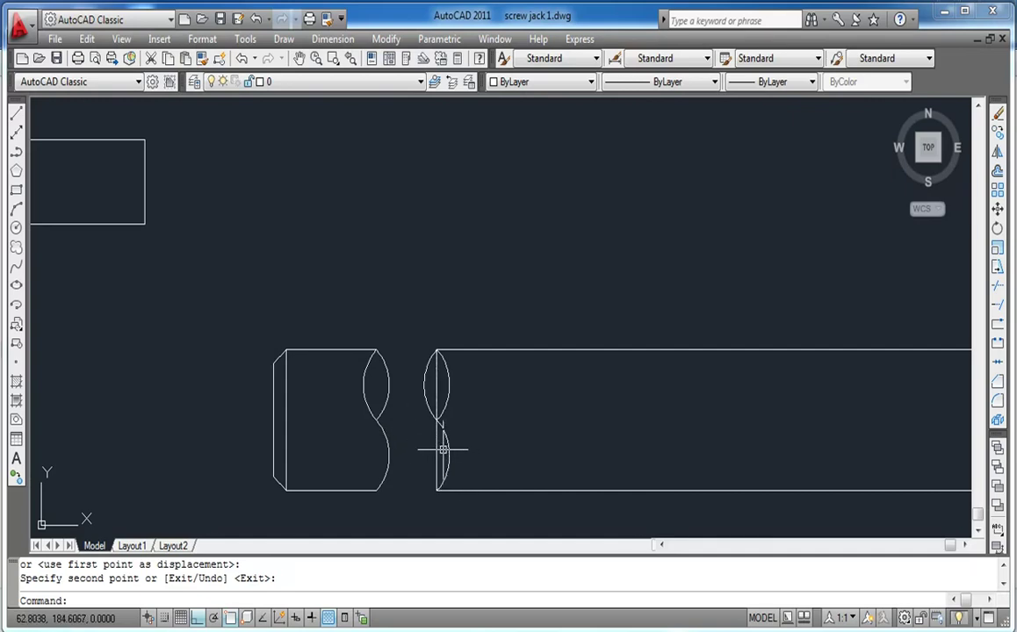
{"action": "left_click", "coordinate": [444, 395]}
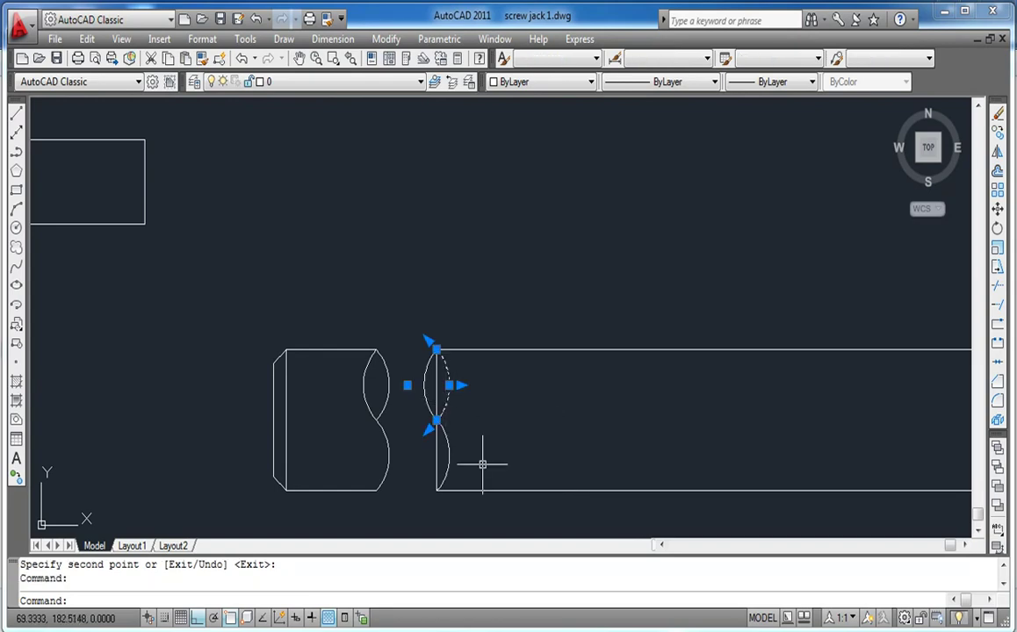
{"action": "key", "text": "Delete"}
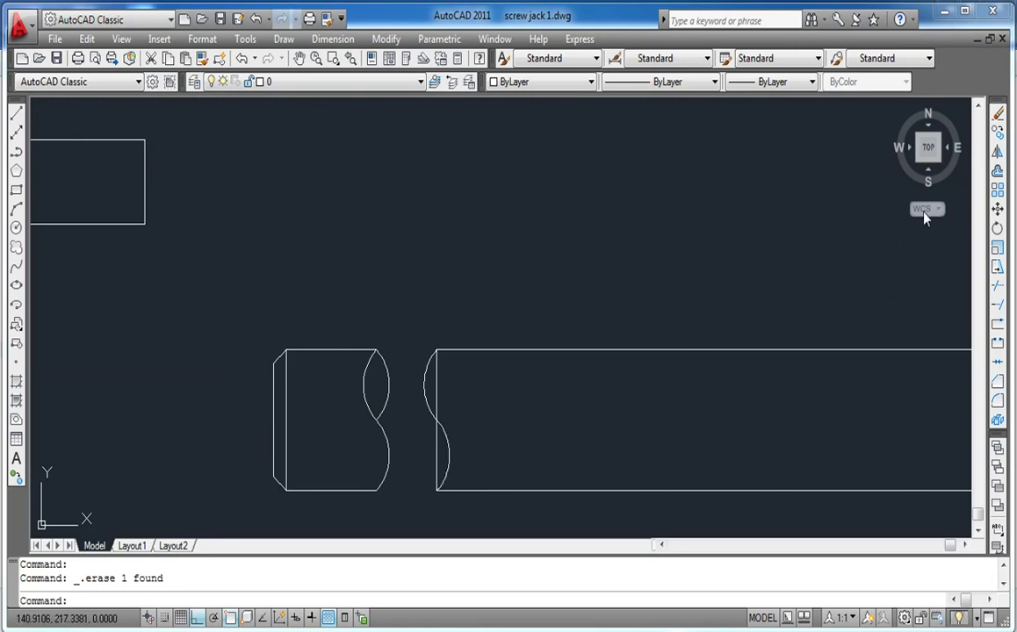
Mirror the lower break arc across the gap's right vertical line, keeping the original, and erase that vertical line
{"action": "left_click", "coordinate": [998, 152]}
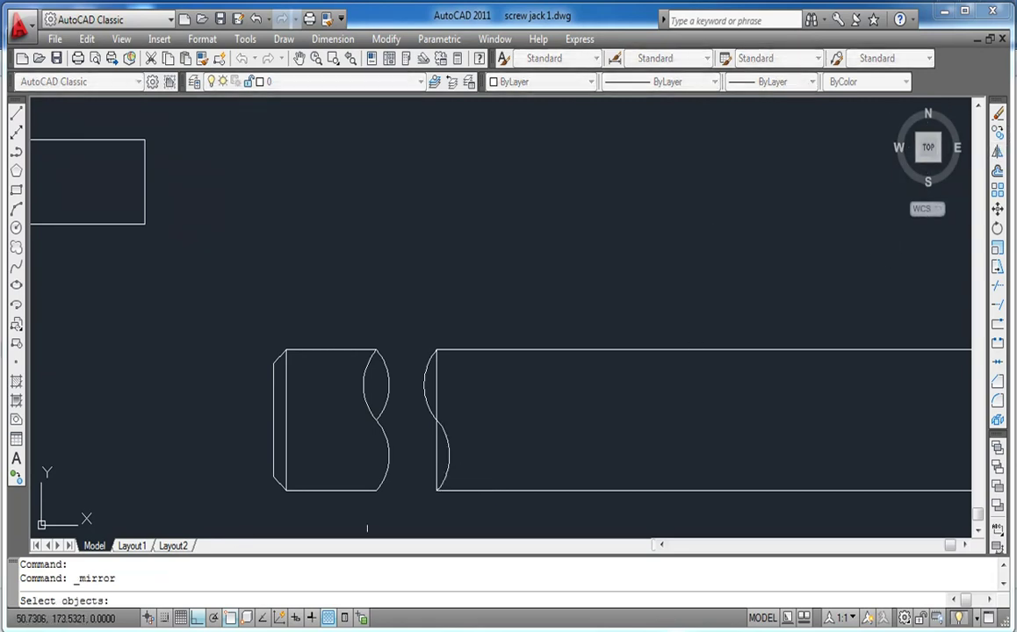
{"action": "left_click", "coordinate": [448, 440]}
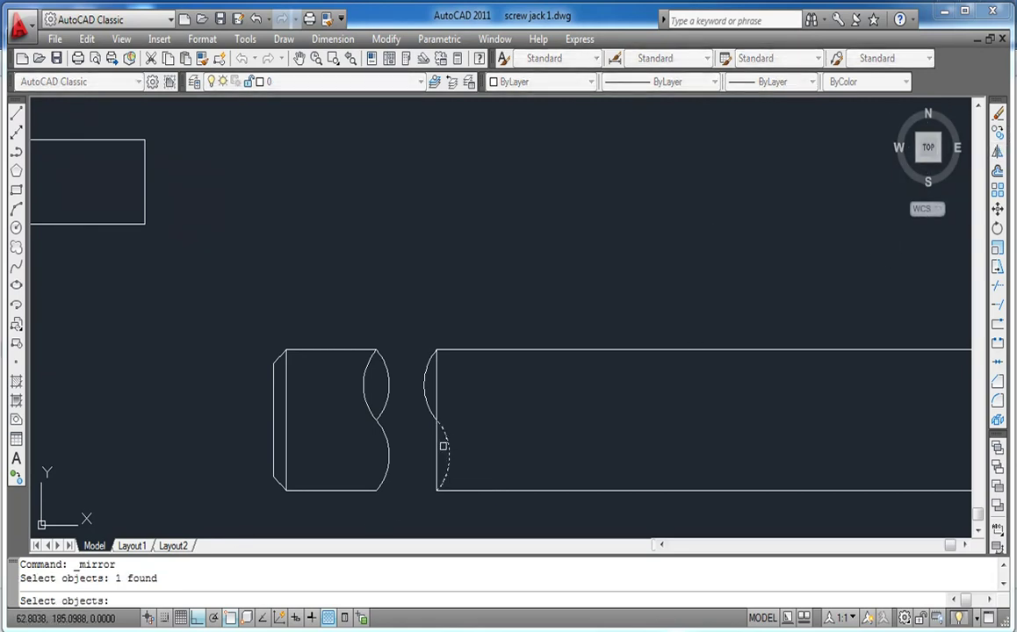
{"action": "key", "text": "Return"}
{"action": "left_click", "coordinate": [435, 421]}
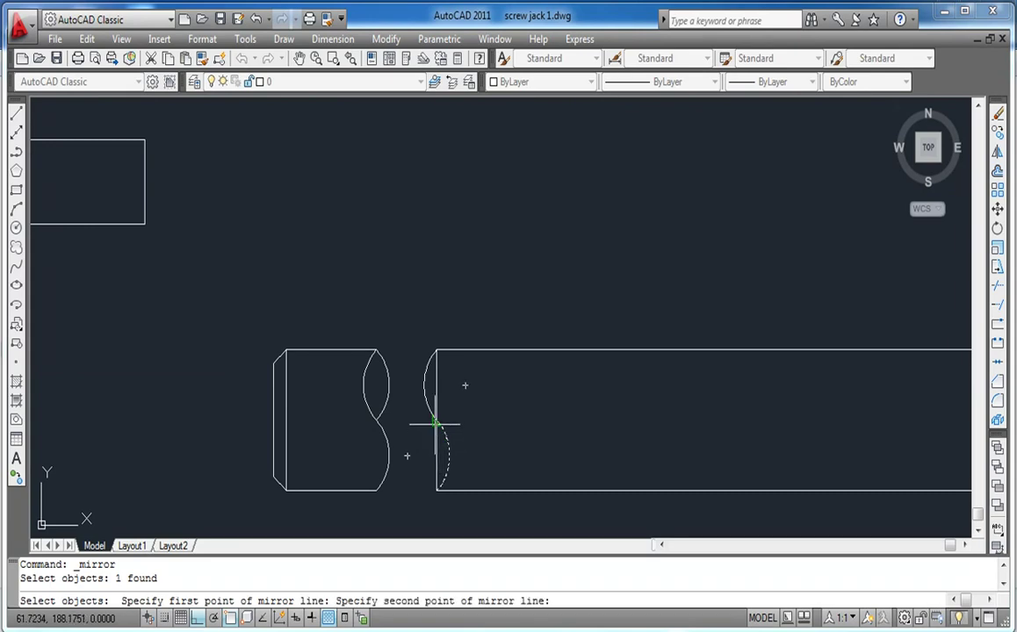
{"action": "left_click", "coordinate": [435, 490]}
{"action": "key", "text": "Return"}
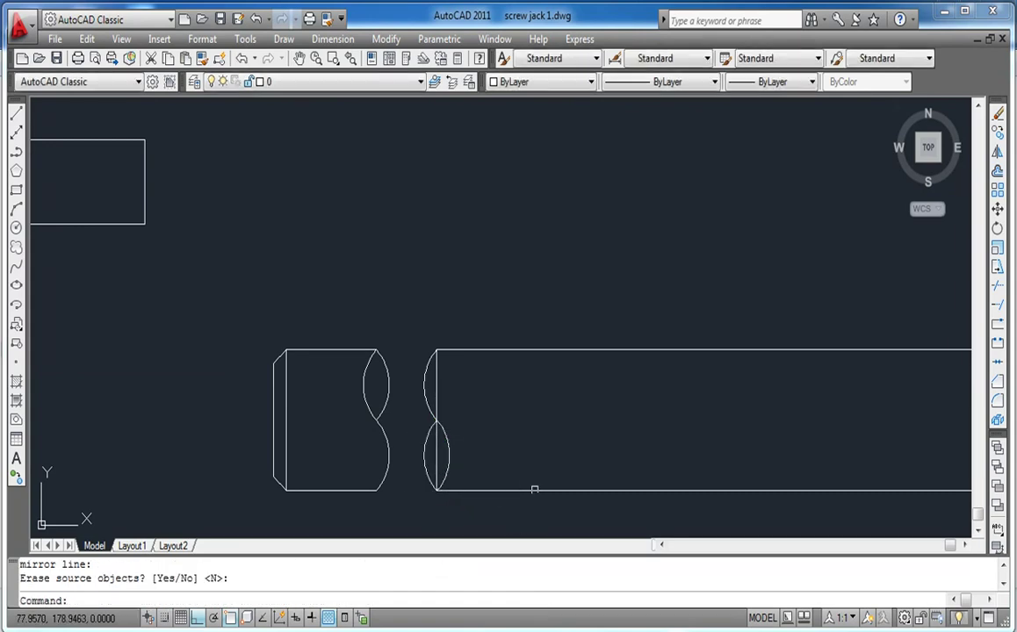
{"action": "left_click", "coordinate": [437, 467]}
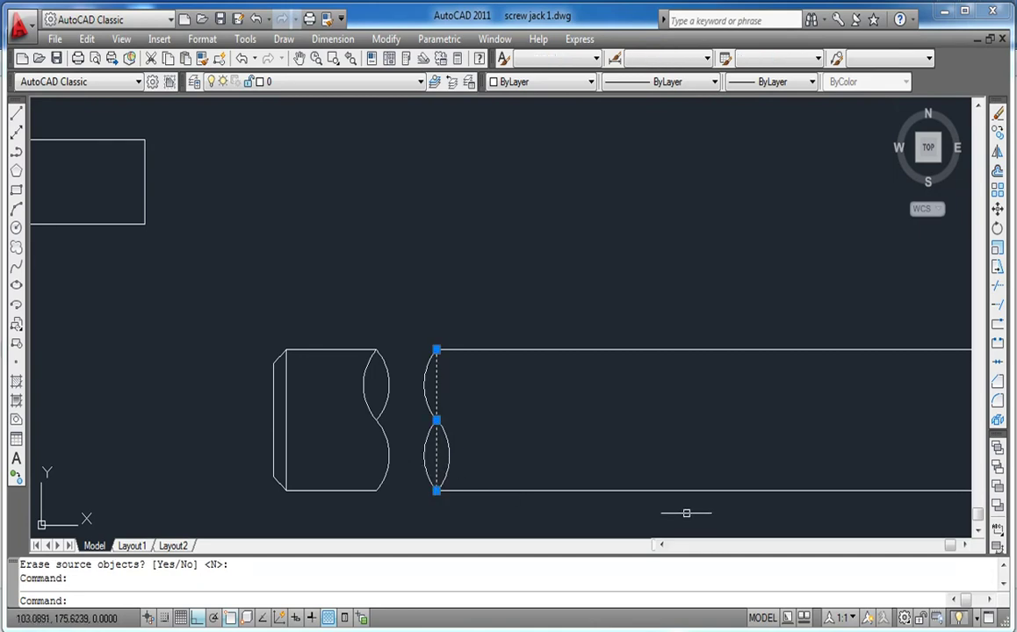
{"action": "key", "text": "Delete"}
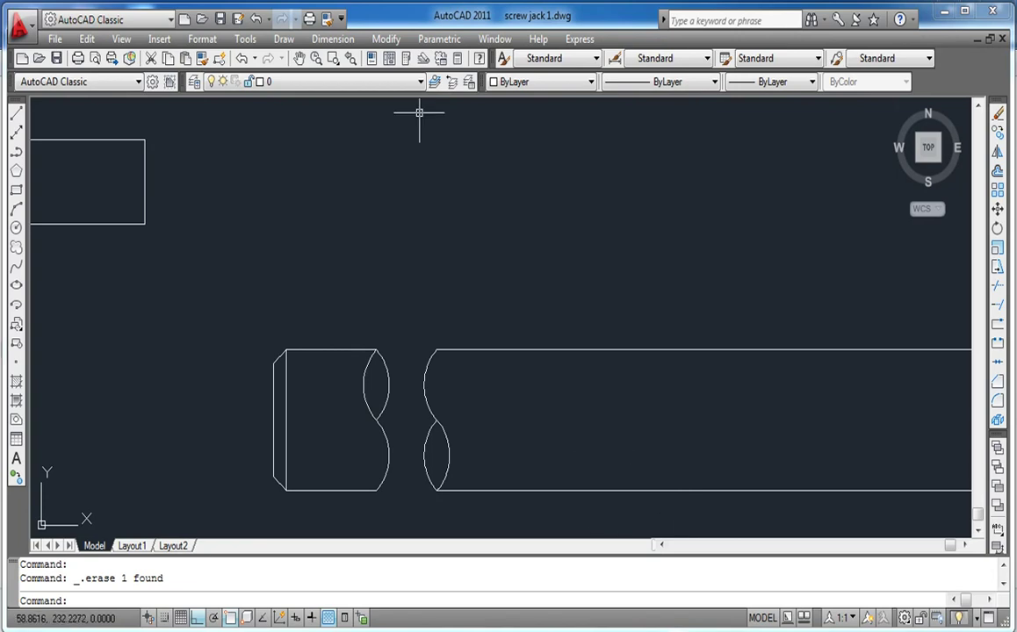
Offset the thick section's right end line 100 inward to mark the start of the knurled length
{"action": "scroll", "coordinate": [242, 256], "scroll_direction": "down", "scroll_amount": 3}
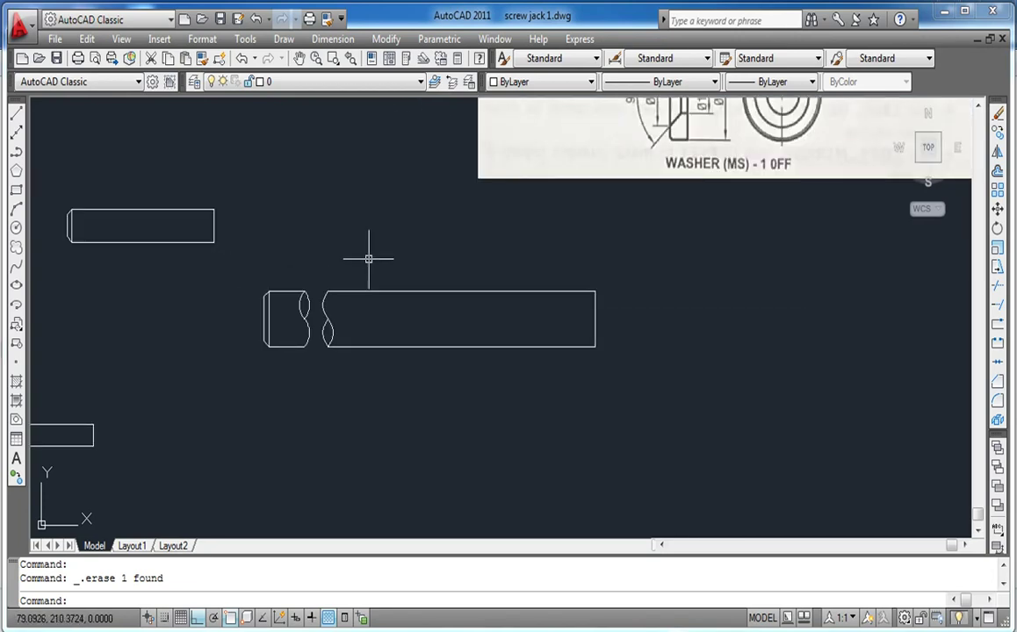
{"action": "mouse_move", "coordinate": [366, 257]}
{"action": "middle_mouse_down"}
{"action": "mouse_move", "coordinate": [370, 276]}
{"action": "mouse_move", "coordinate": [229, 386]}
{"action": "middle_mouse_up"}
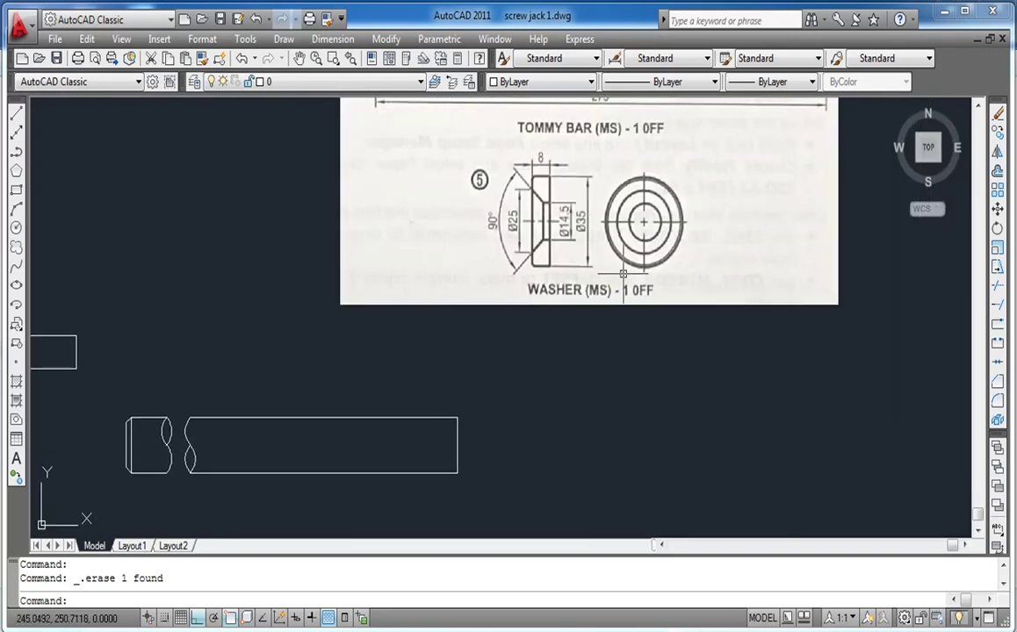
{"action": "scroll", "coordinate": [641, 157], "scroll_direction": "down", "scroll_amount": 4}
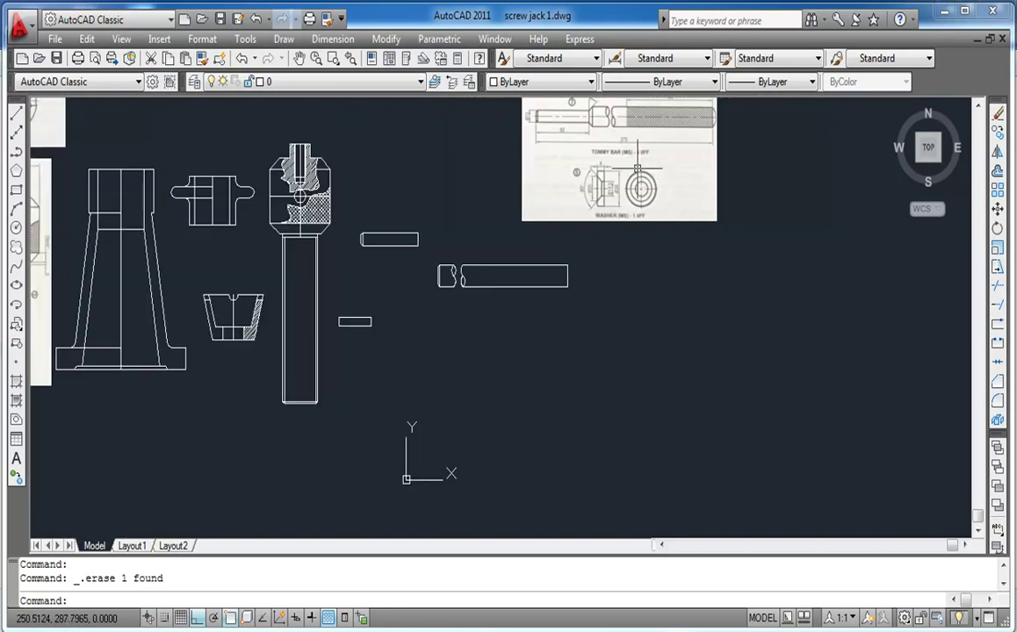
{"action": "scroll", "coordinate": [633, 107], "scroll_direction": "up", "scroll_amount": 2}
{"action": "scroll", "coordinate": [633, 107], "scroll_direction": "up", "scroll_amount": 2}
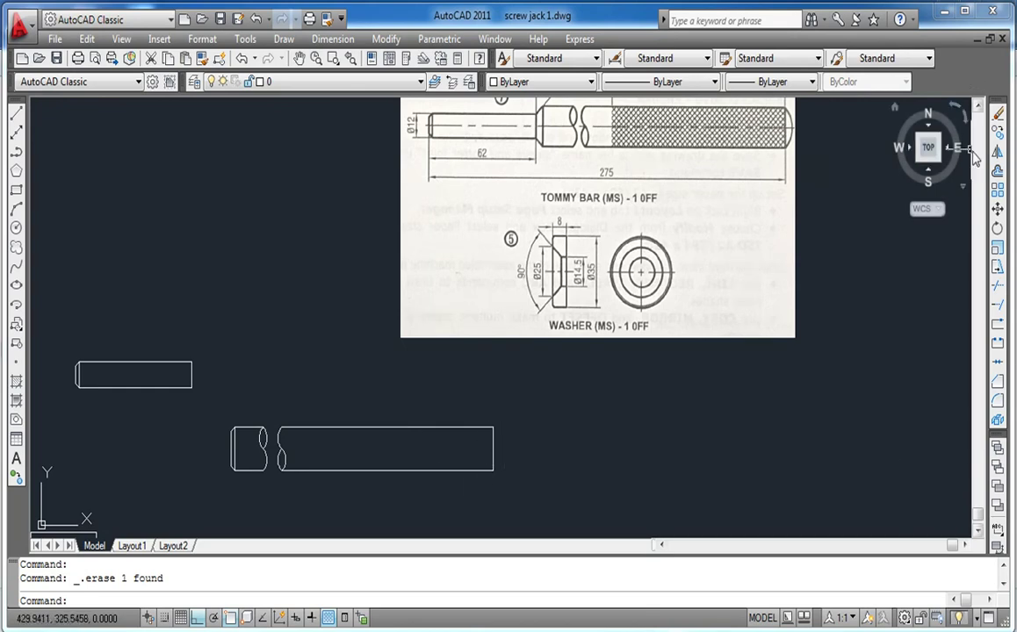
{"action": "left_click", "coordinate": [999, 172]}
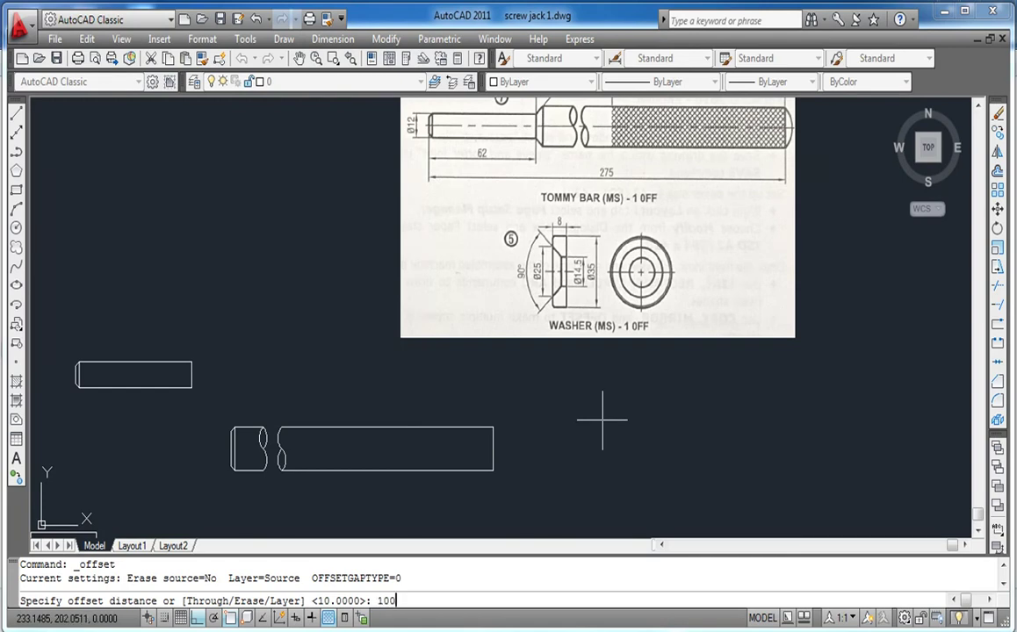
{"action": "key", "text": "Return"}
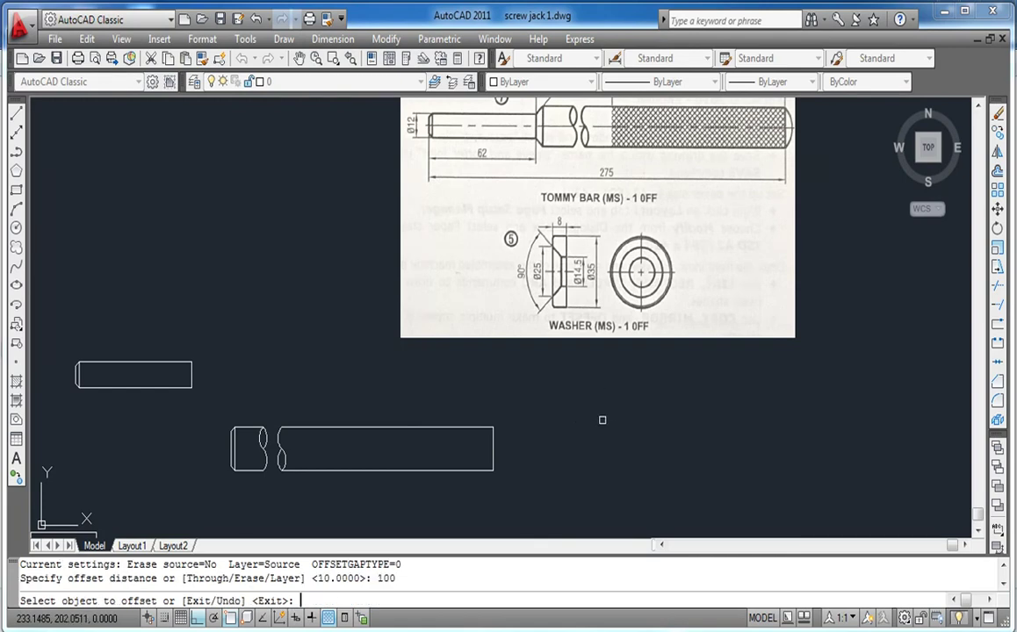
{"action": "left_click", "coordinate": [495, 459]}
{"action": "left_click", "coordinate": [443, 450]}
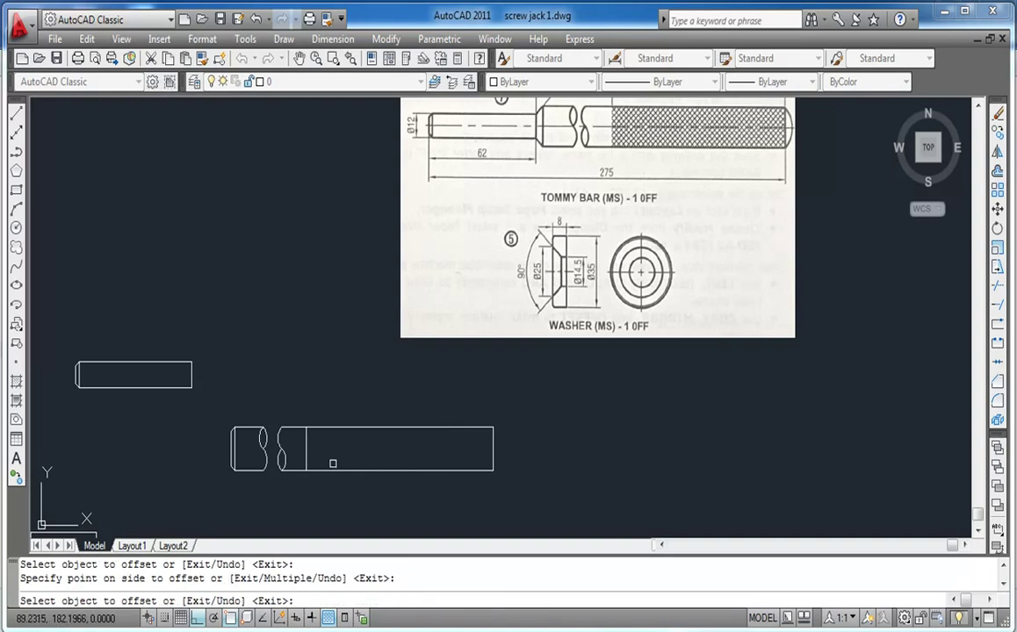
{"action": "key", "text": "Escape"}
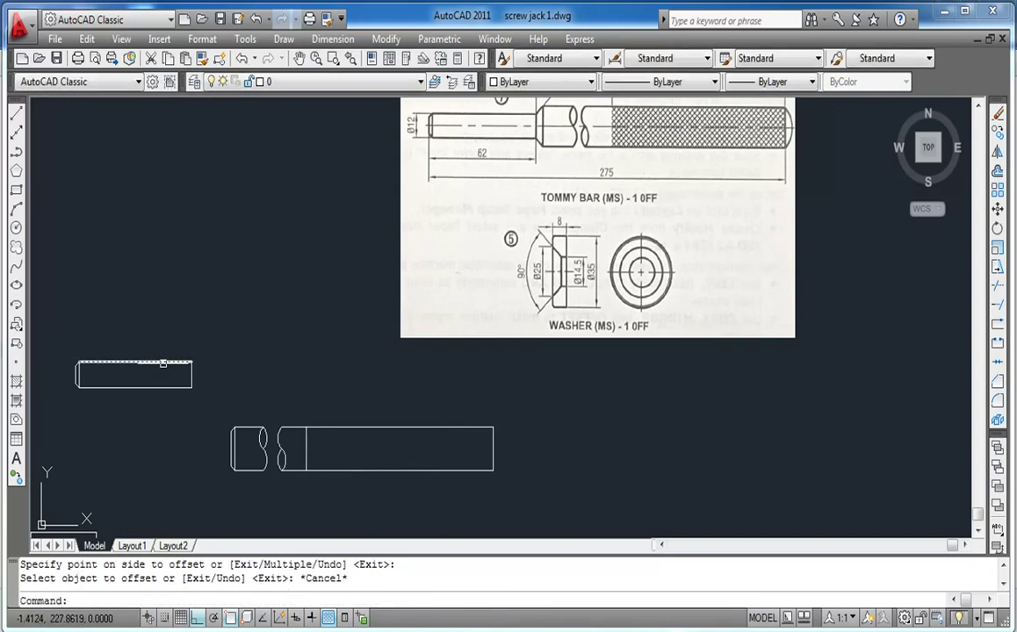
Set up a hatch with the ANSI37 pattern at scale 20
{"action": "left_click", "coordinate": [15, 384]}
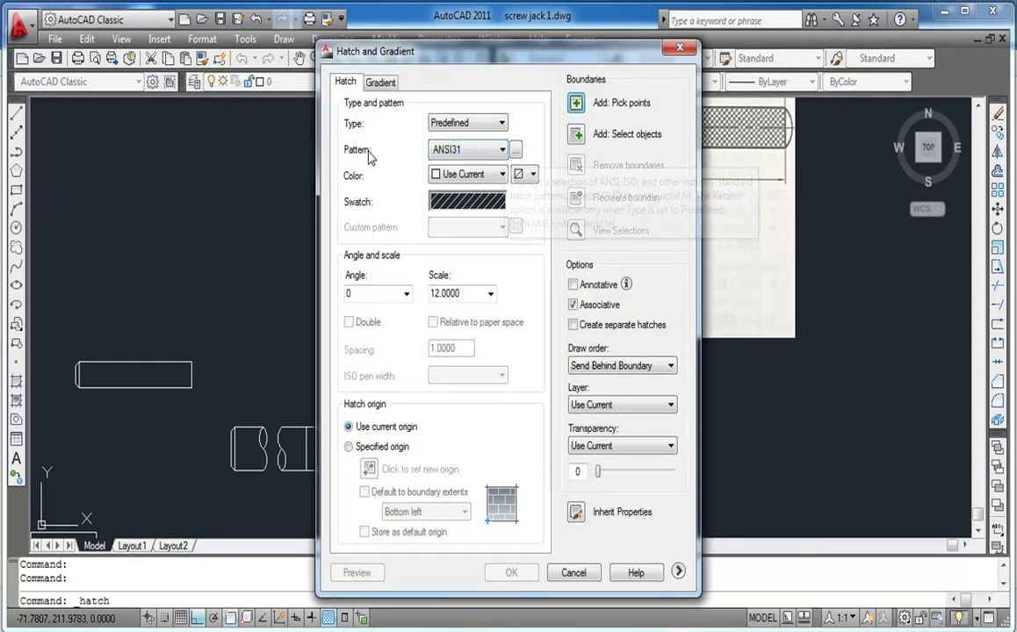
{"action": "left_click", "coordinate": [516, 150]}
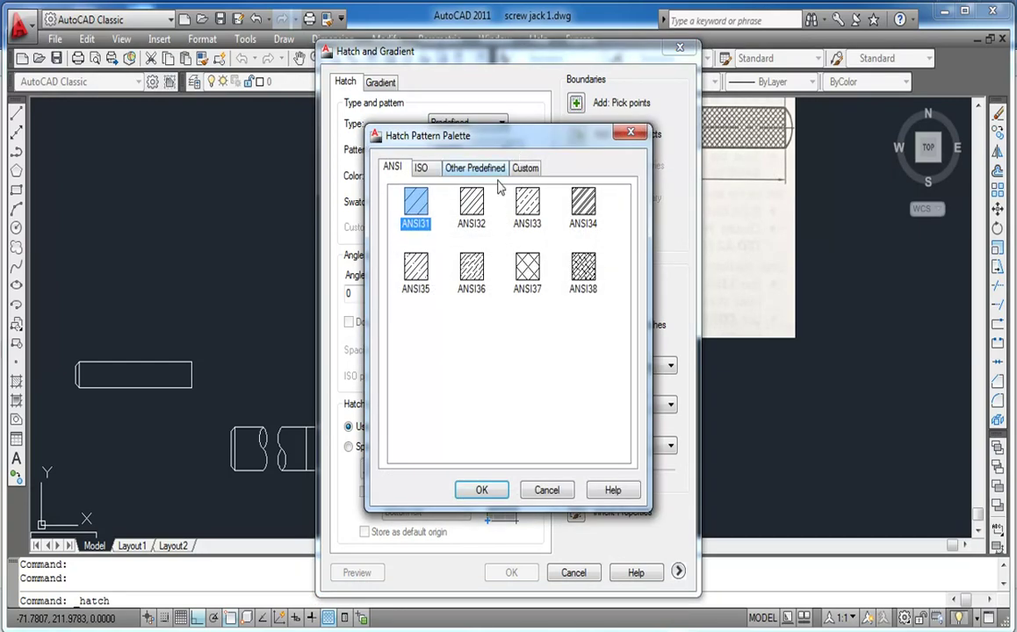
{"action": "left_click", "coordinate": [530, 268]}
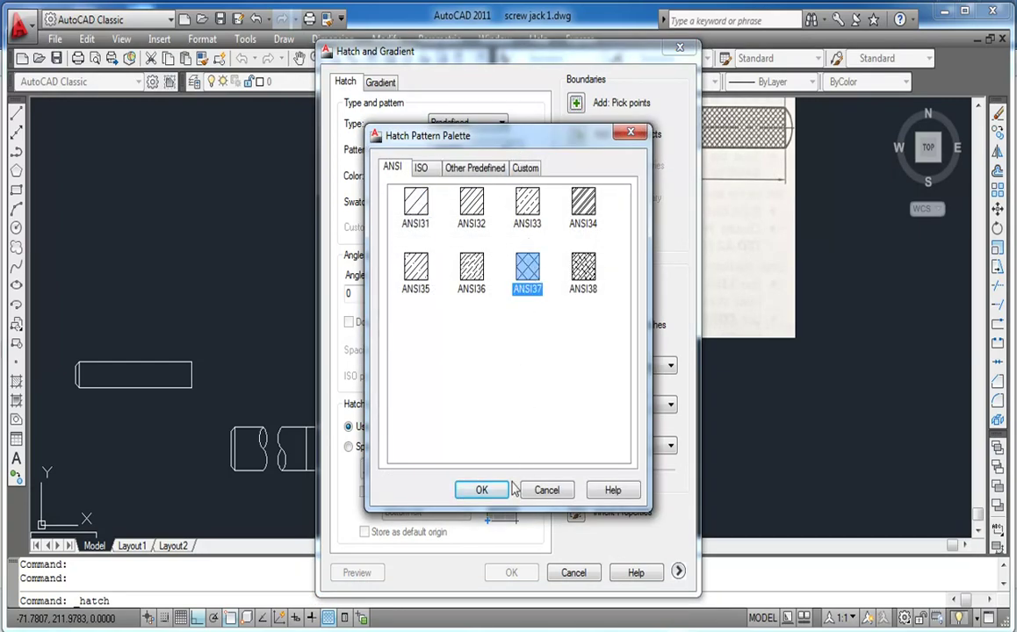
{"action": "left_click", "coordinate": [483, 489]}
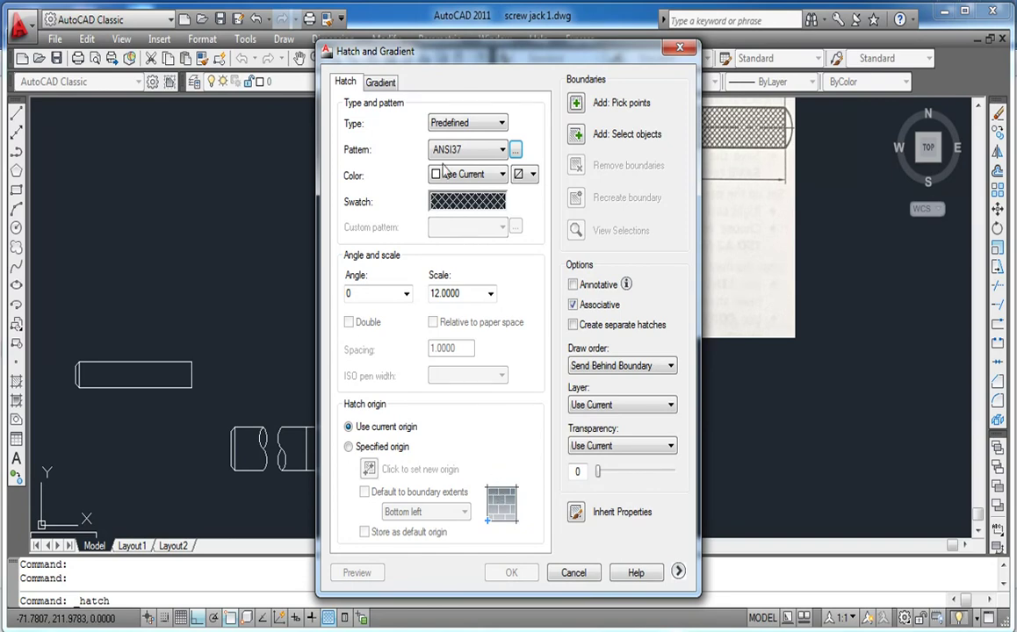
{"action": "left_click", "coordinate": [490, 297]}
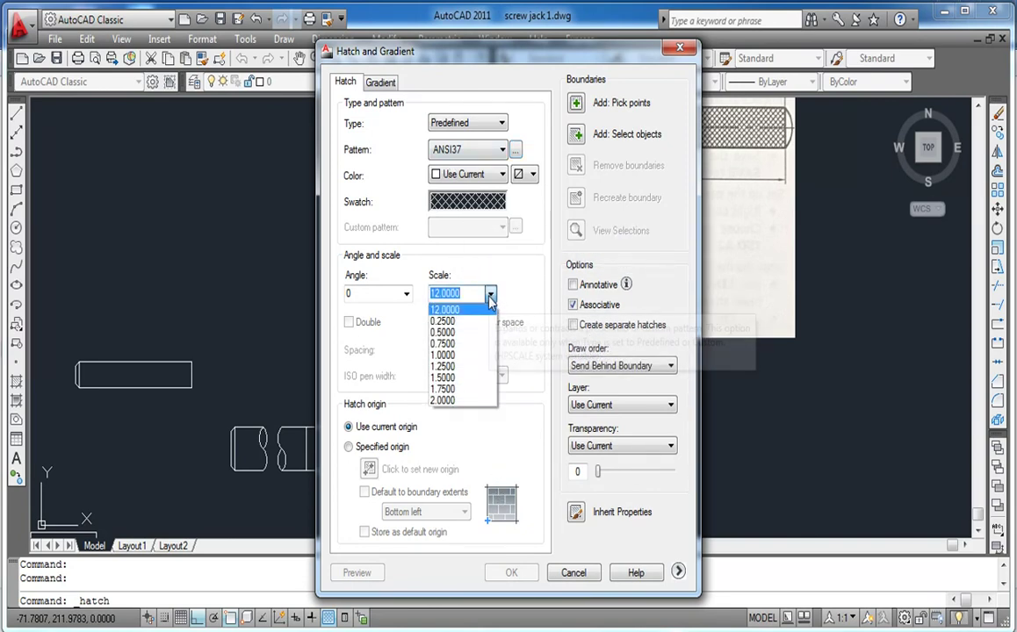
{"action": "type", "text": "20"}
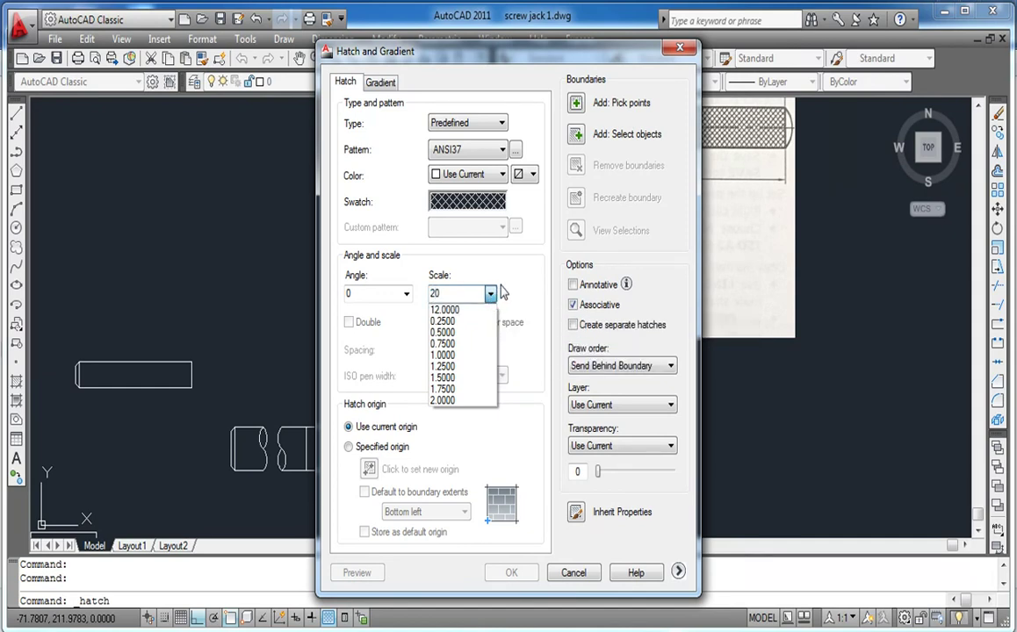
{"action": "left_click", "coordinate": [503, 285]}
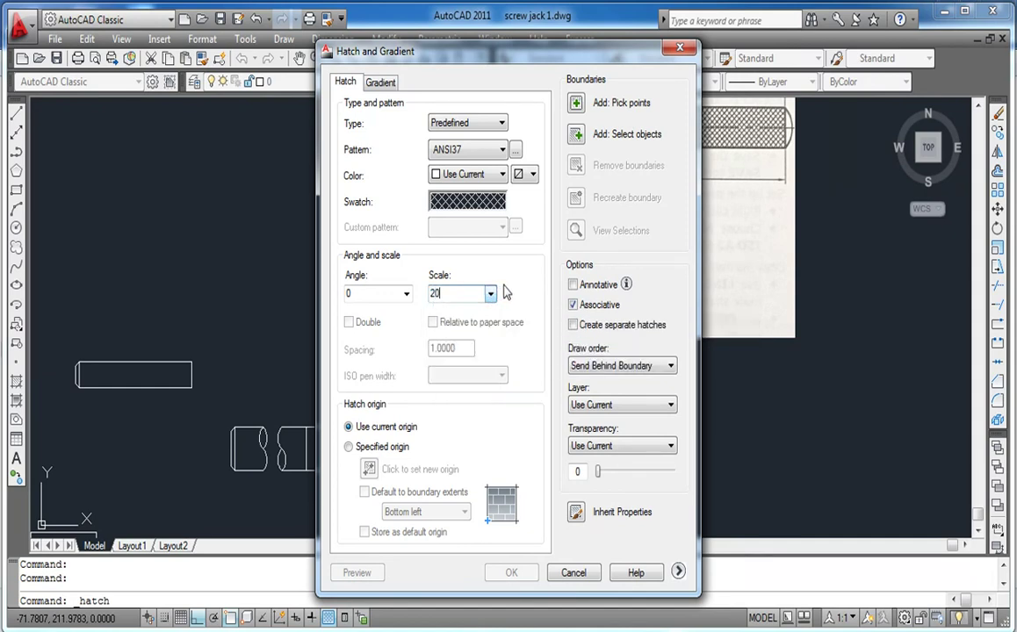
Pick the area between the offset line and the thick section's right end, preview the hatch and apply it
{"action": "left_click", "coordinate": [594, 103]}
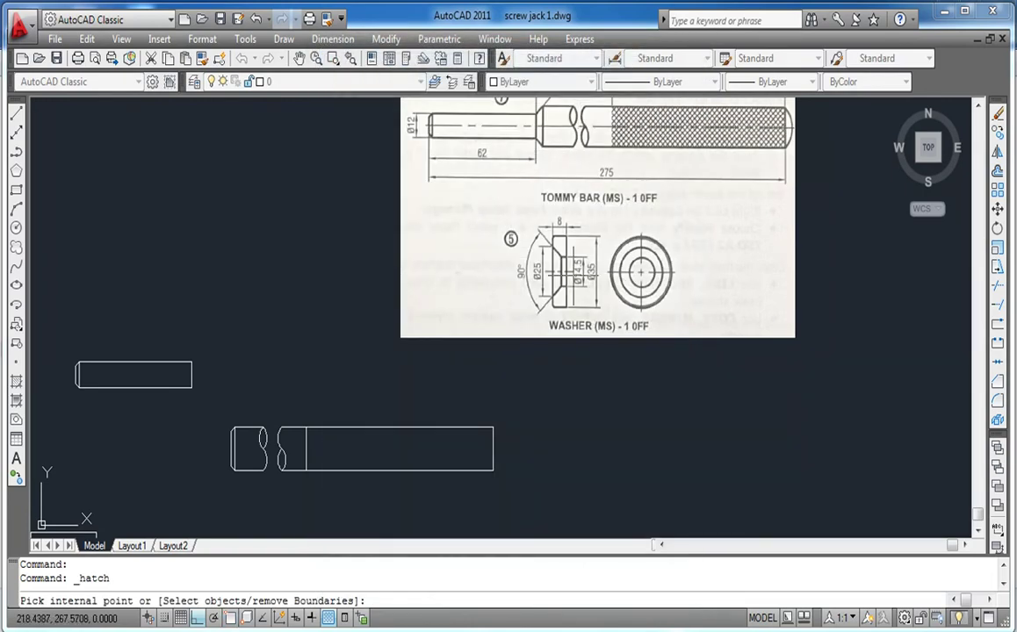
{"action": "left_click", "coordinate": [374, 450]}
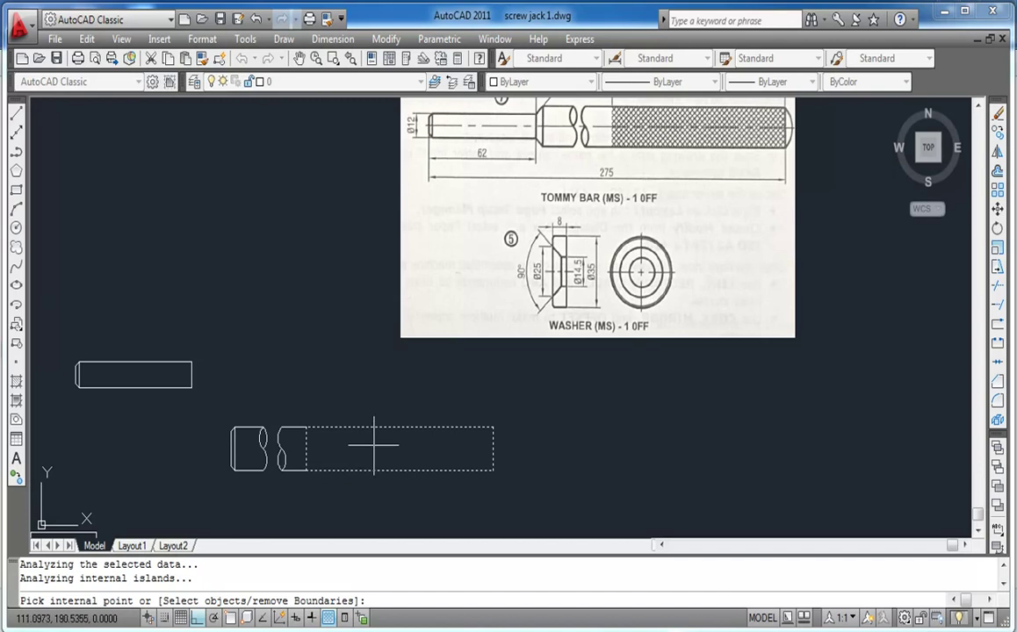
{"action": "key", "text": "Return"}
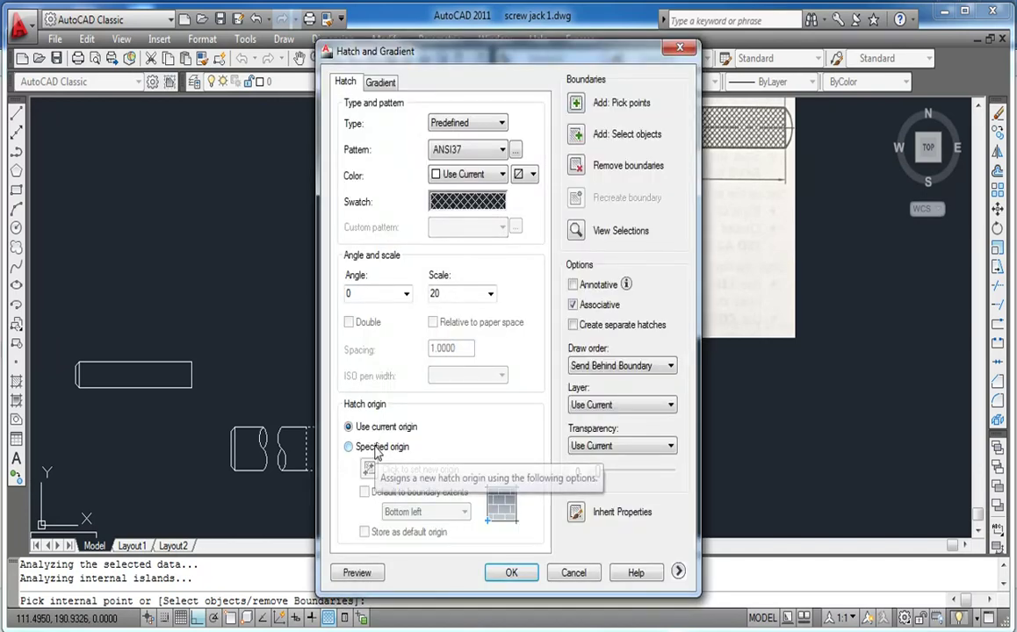
{"action": "left_click", "coordinate": [357, 579]}
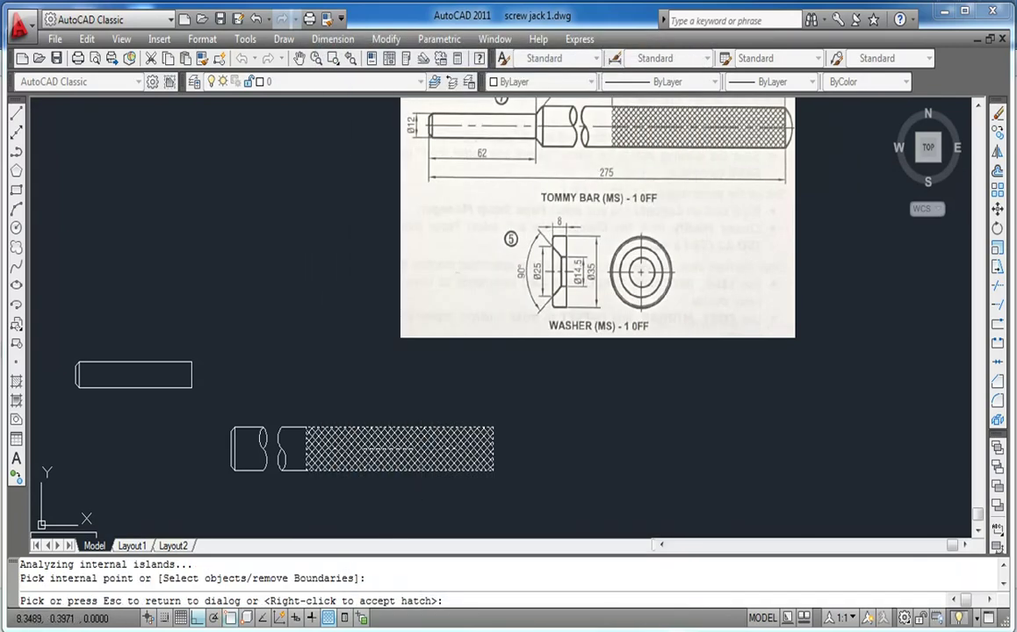
{"action": "left_click", "coordinate": [387, 448]}
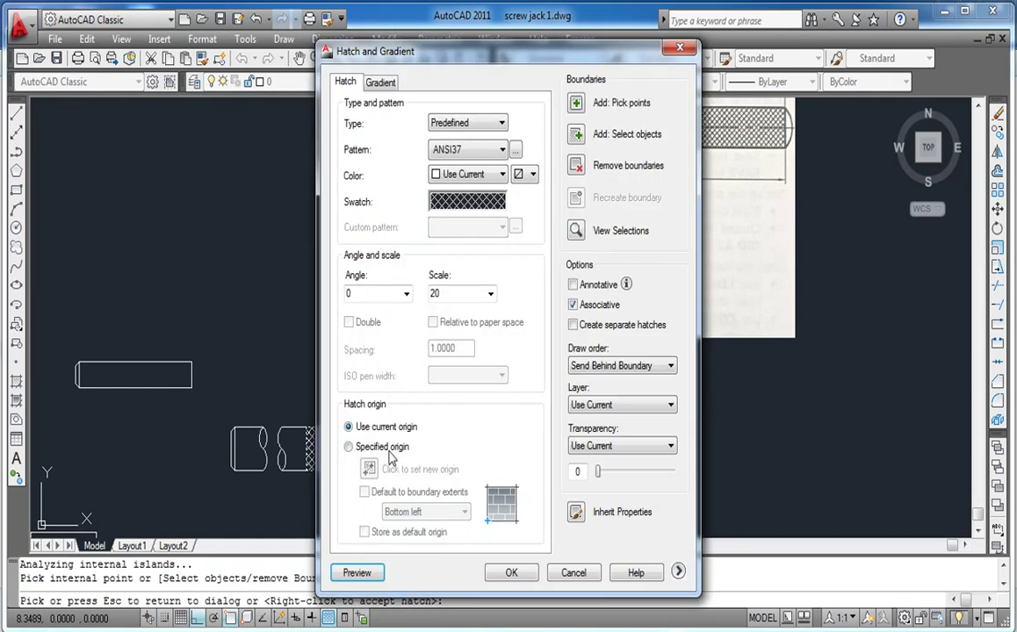
{"action": "left_click", "coordinate": [509, 572]}
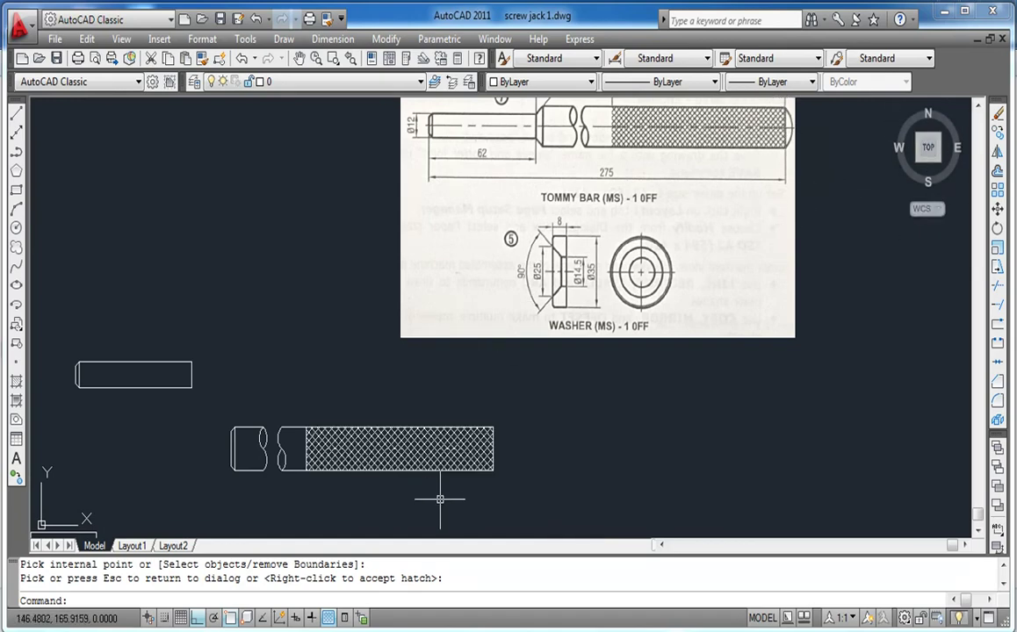
Draw a three-point arc from the hatched end's upper corner through its lower corner, bulging outward and ending below the bar
{"action": "left_click", "coordinate": [16, 208]}
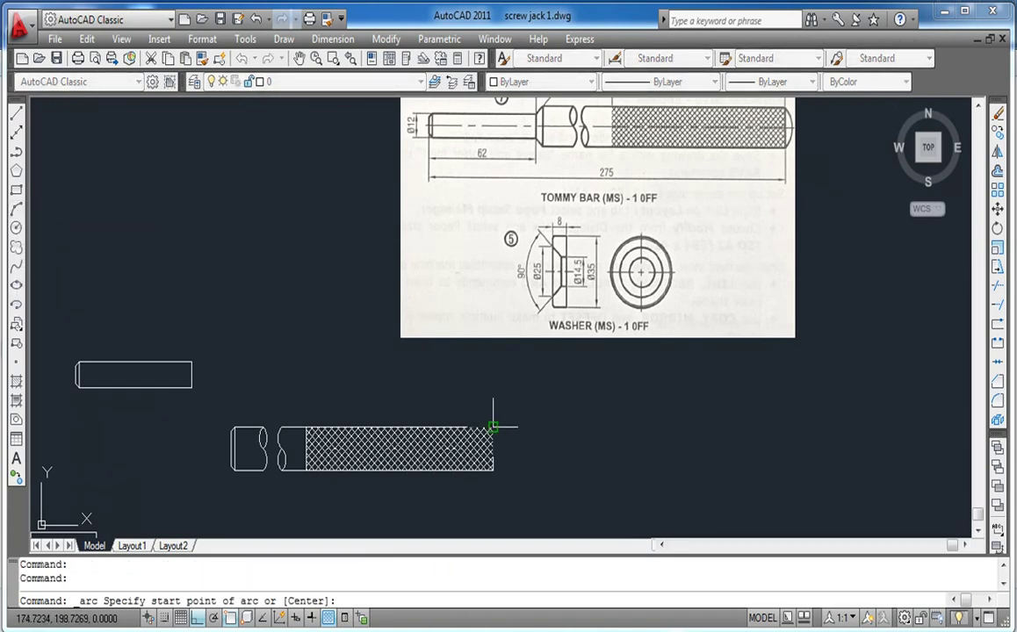
{"action": "left_click", "coordinate": [493, 449]}
{"action": "left_click", "coordinate": [494, 471]}
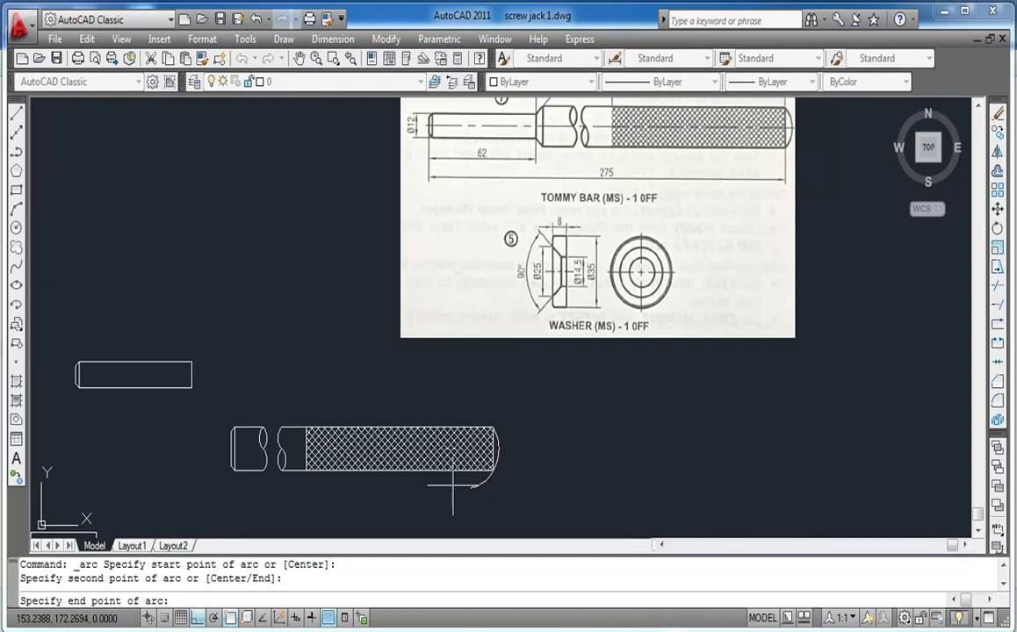
{"action": "left_click", "coordinate": [453, 485]}
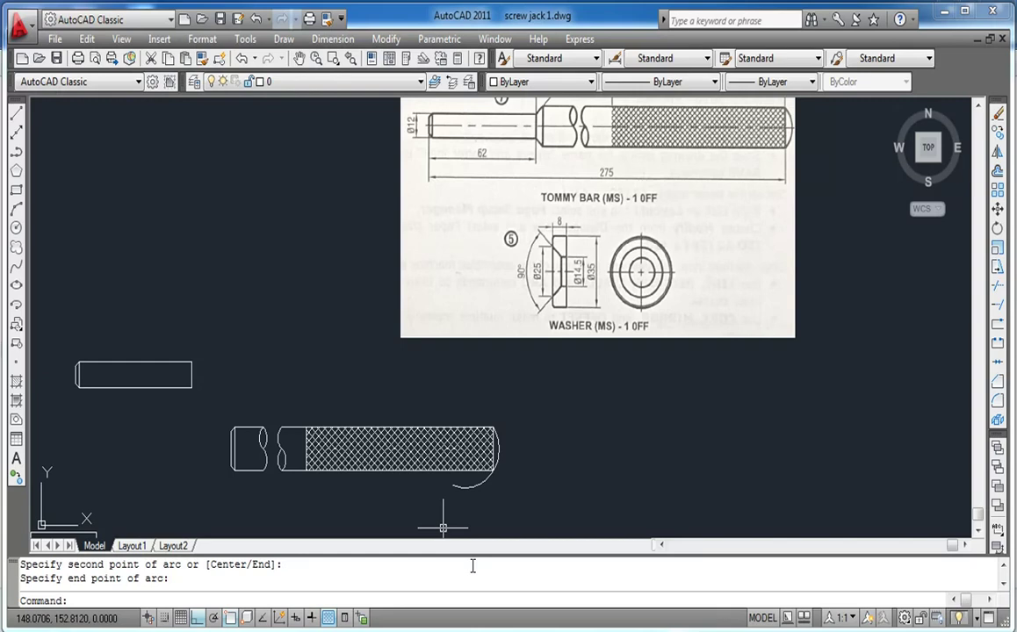
{"action": "key", "text": "Escape"}
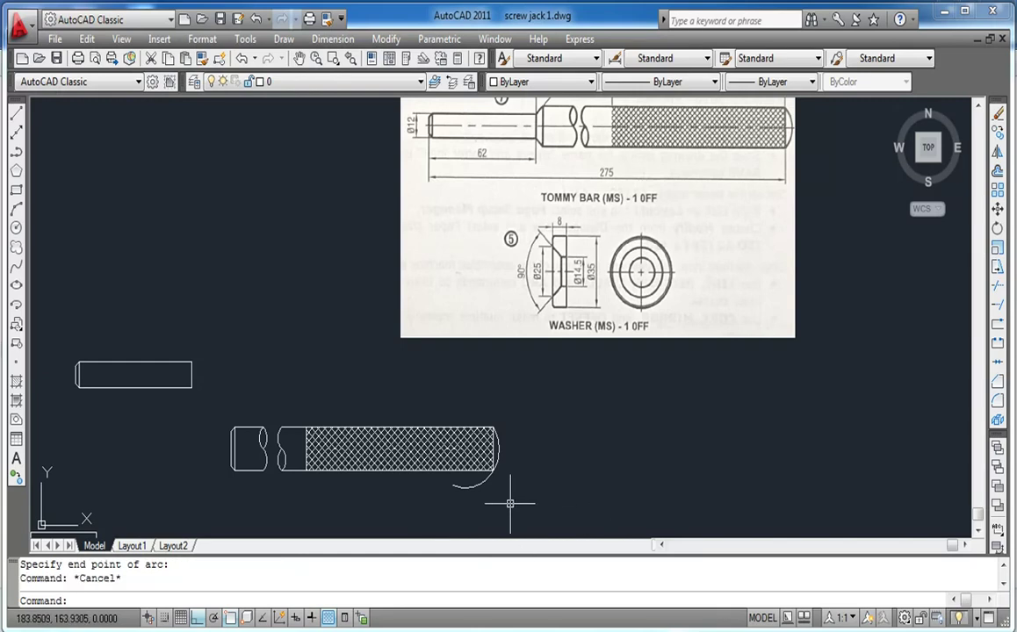
Trim the part of the end arc that extends below the bar's lower edge
{"action": "type", "text": "tr"}
{"action": "key", "text": "Return"}
{"action": "key", "text": "Return"}
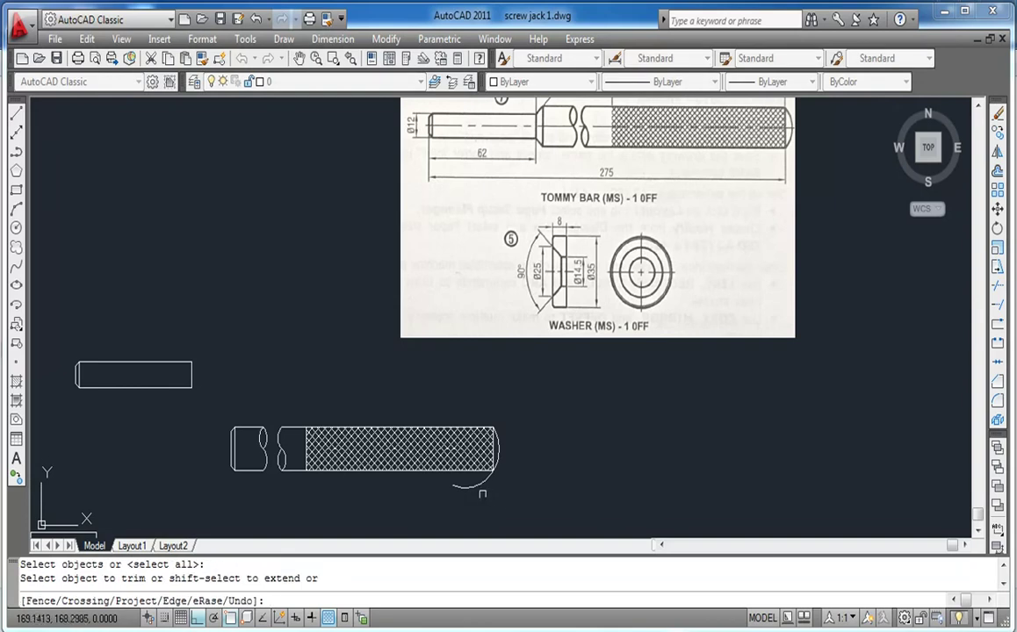
{"action": "left_click", "coordinate": [472, 487]}
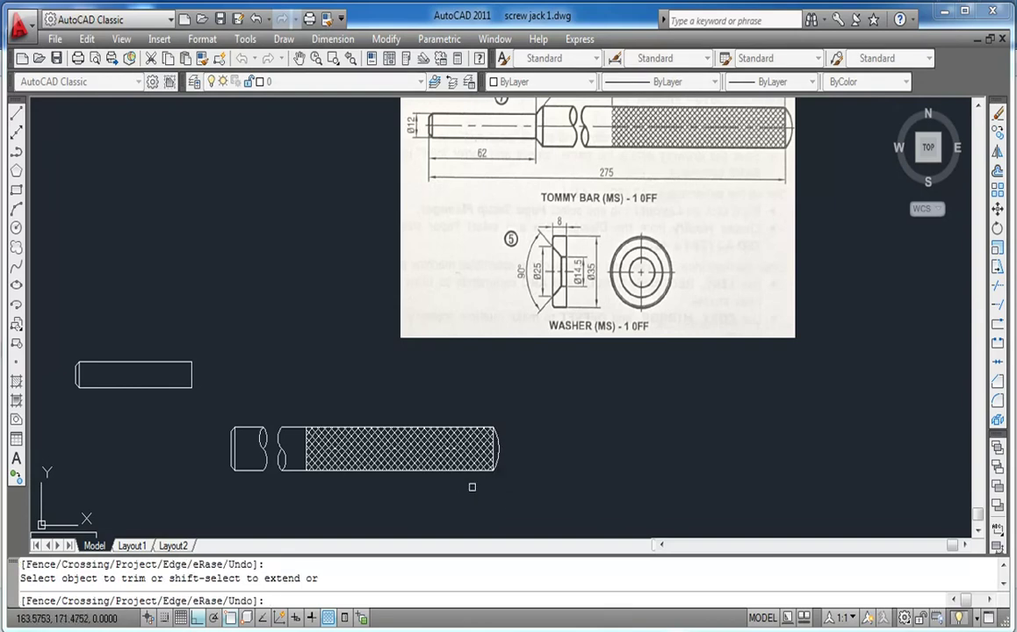
{"action": "key", "text": "Escape"}
Move the whole thick section from its left end's midpoint to the midpoint of the thin section's right end line
{"action": "left_click", "coordinate": [531, 494]}
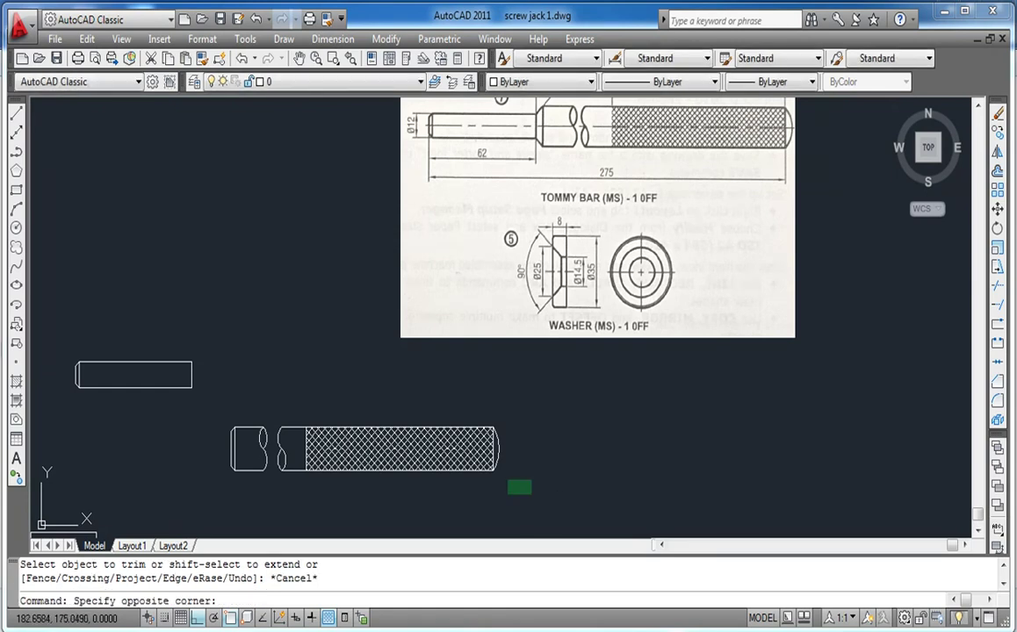
{"action": "left_click", "coordinate": [190, 419]}
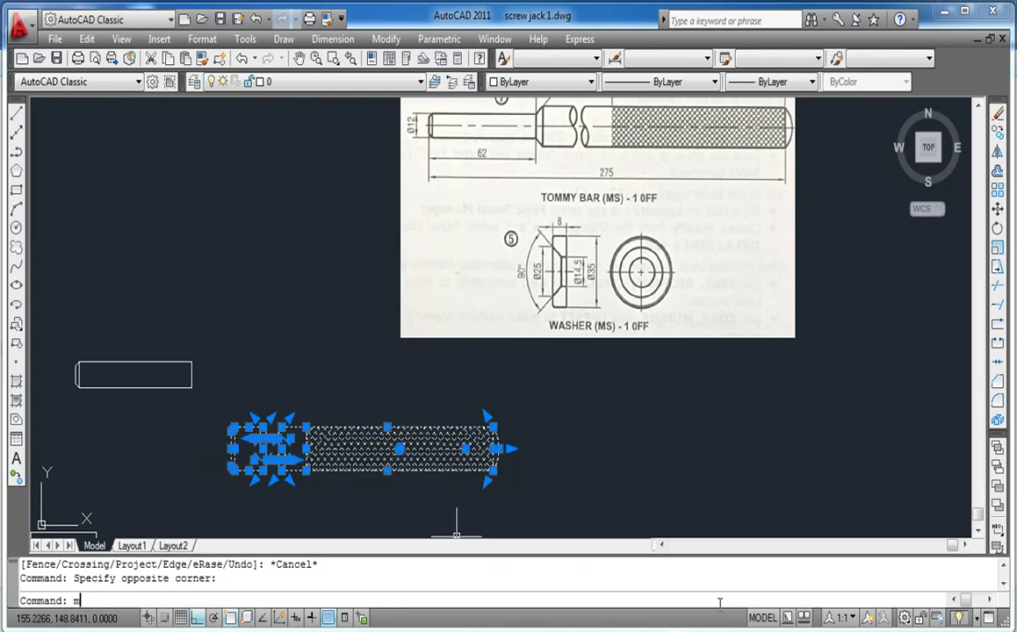
{"action": "type", "text": "m"}
{"action": "key", "text": "Return"}
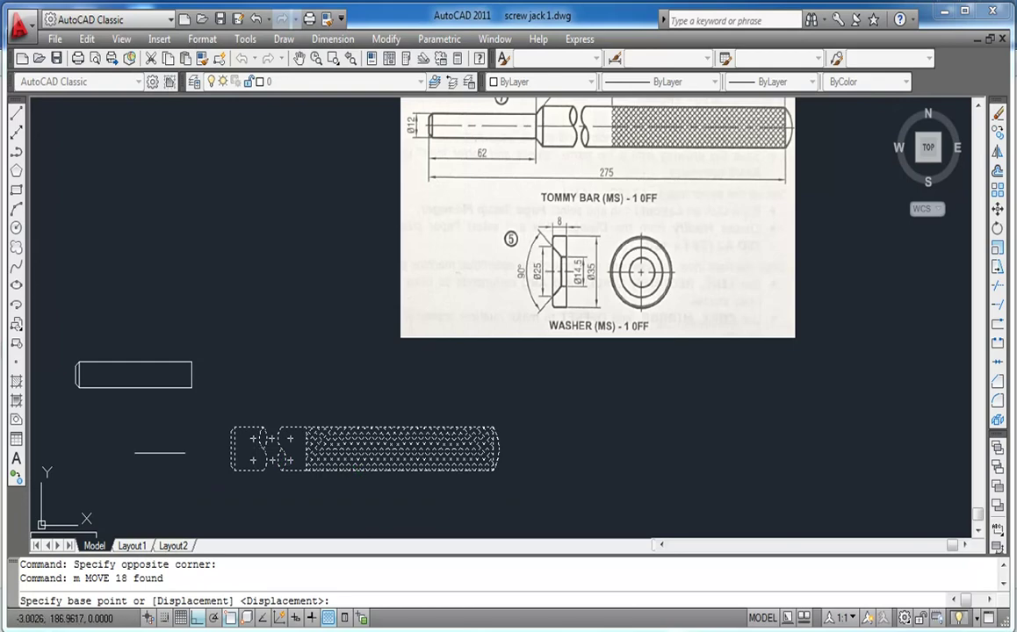
{"action": "left_click", "coordinate": [231, 451]}
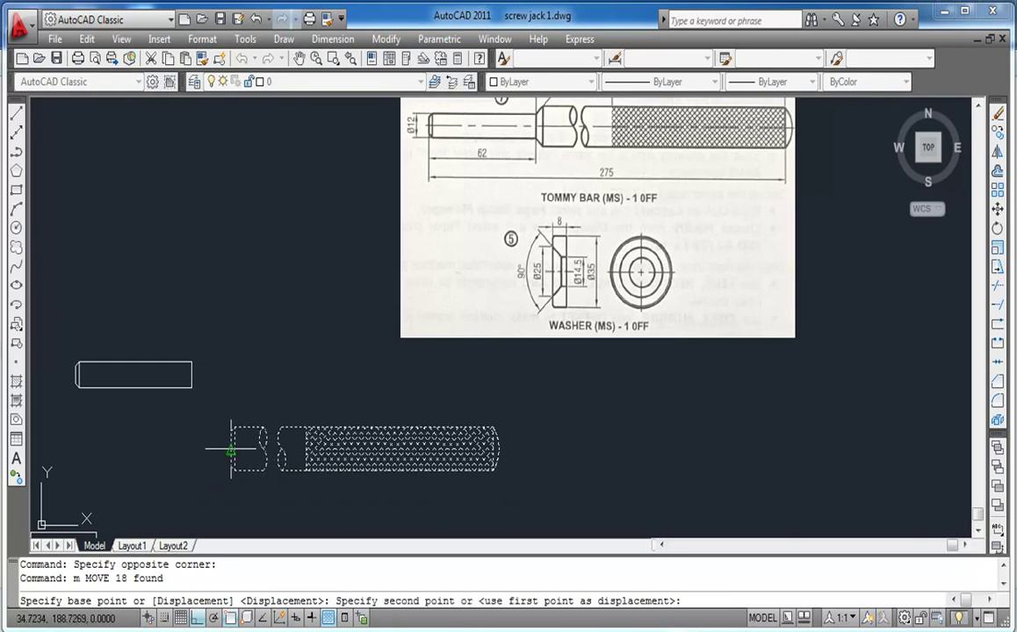
{"action": "left_click", "coordinate": [192, 376]}
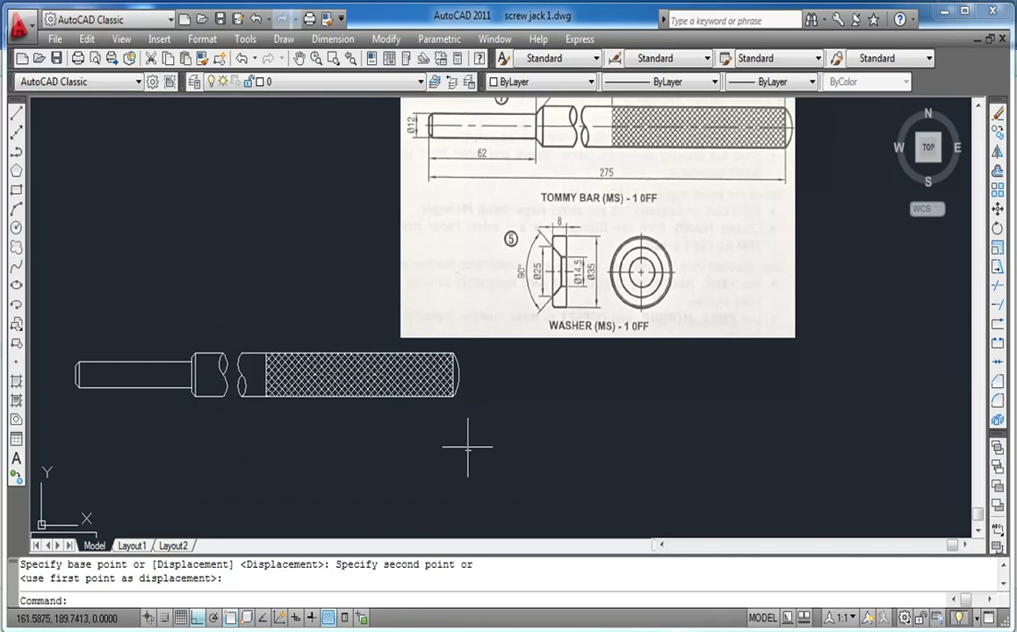
{"action": "scroll", "coordinate": [506, 445], "scroll_direction": "down", "scroll_amount": 1}
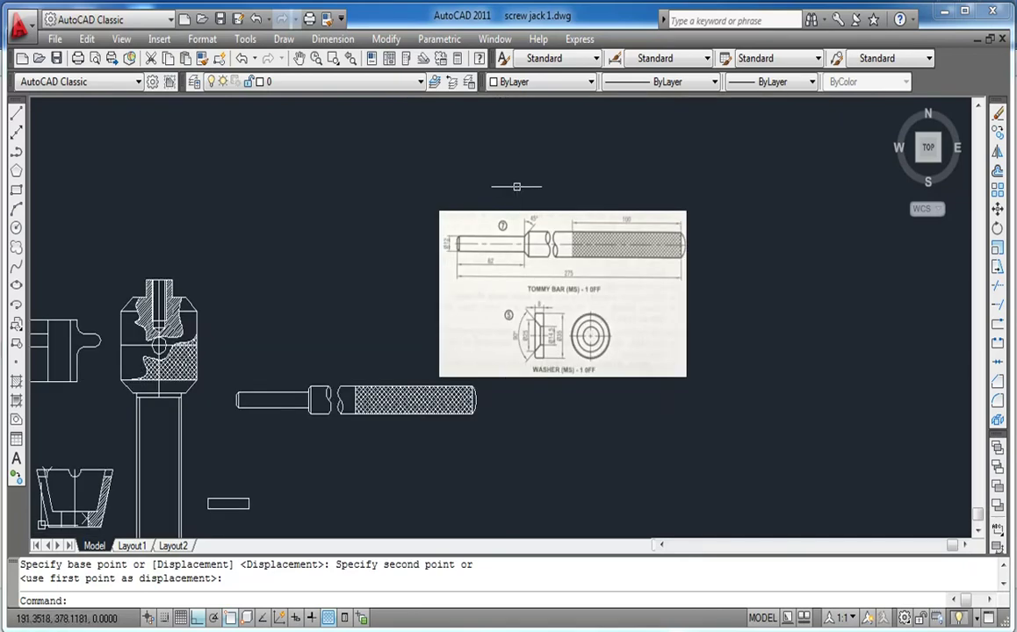
{"action": "scroll", "coordinate": [514, 321], "scroll_direction": "up", "scroll_amount": 1}
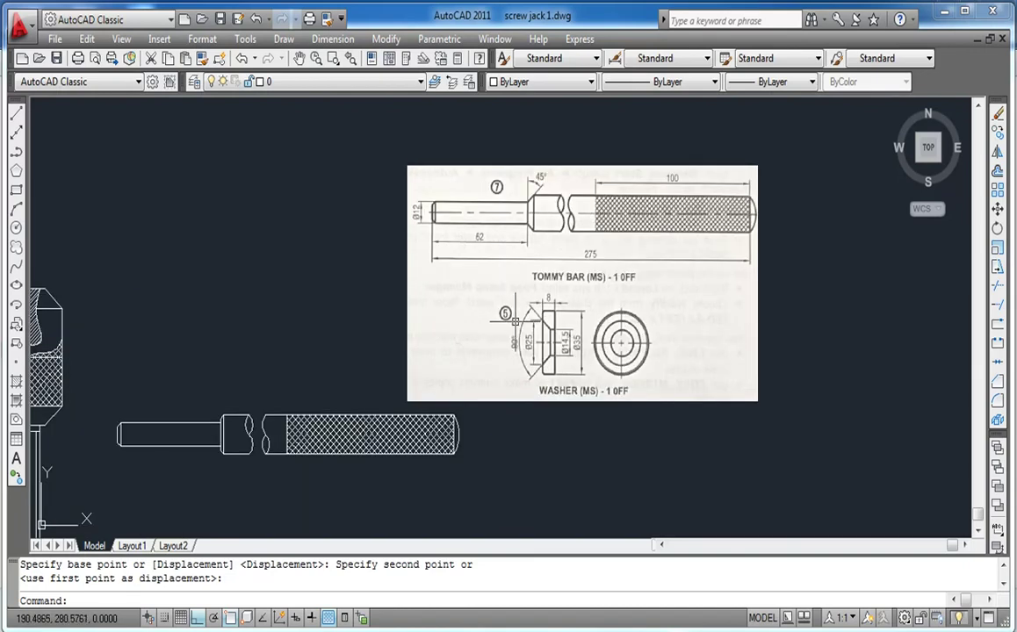